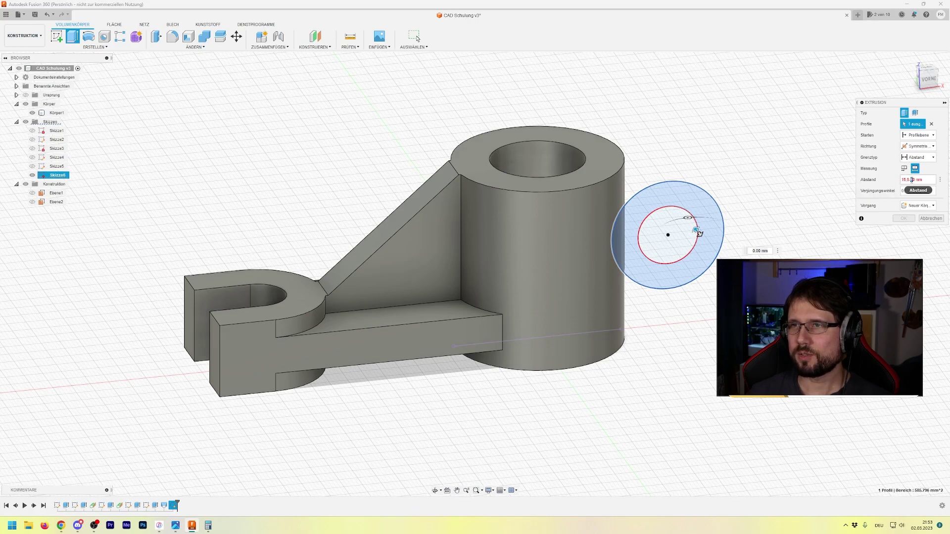
Extrude the side ring 31 mm symmetric, switching the operation from Ausschneiden to Verbinden
drag(912, 179, 902, 180)
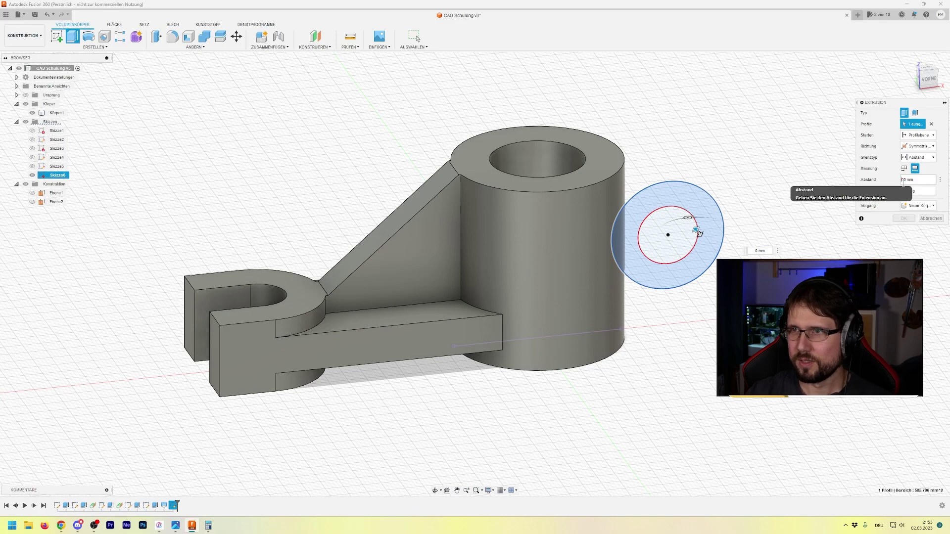
drag(699, 233, 715, 255)
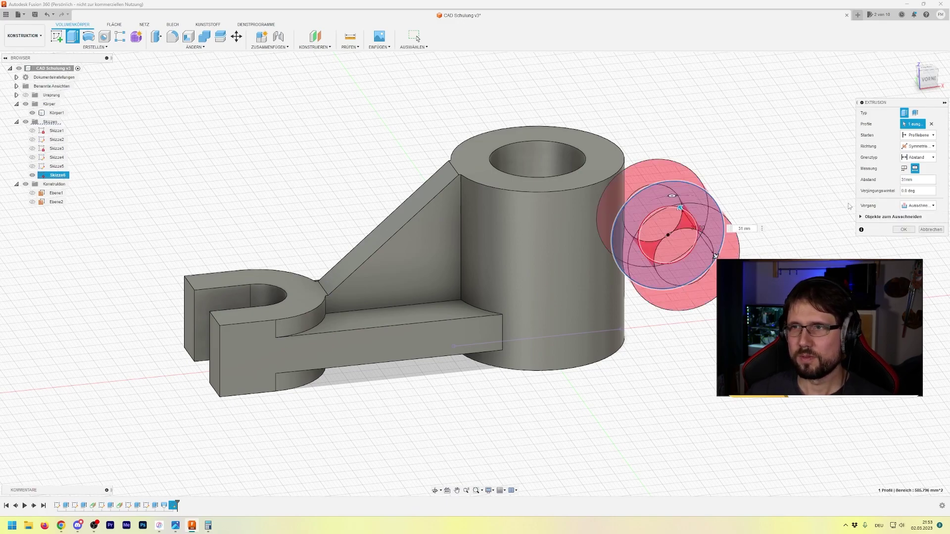
mouse_move(791, 183)
shift+middle_down()
mouse_move(687, 197)
mouse_move(761, 193)
shift+middle_up()
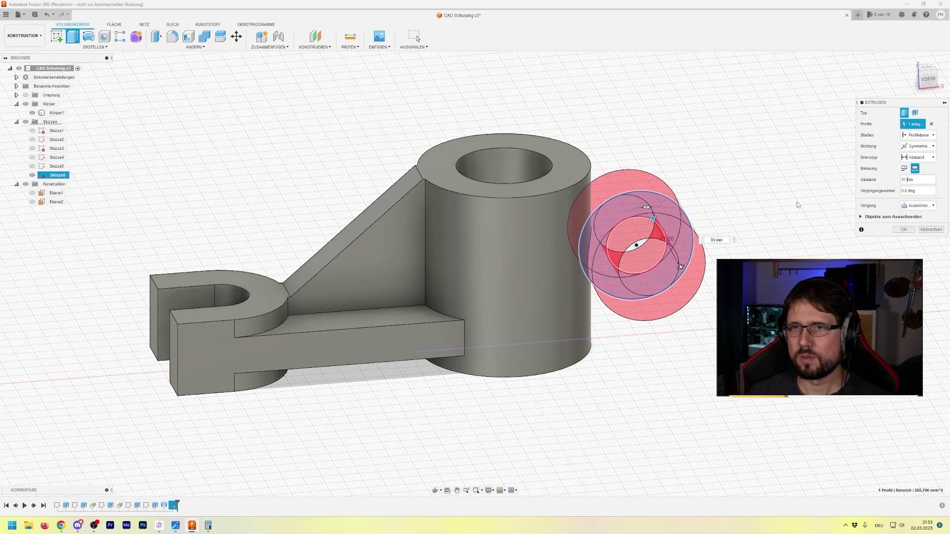
middle_drag(799, 204, 649, 205)
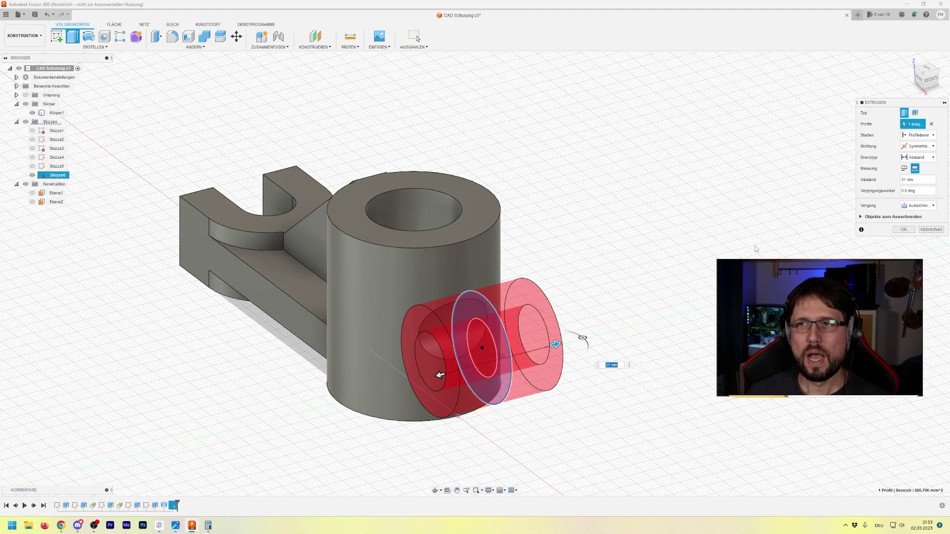
click(918, 205)
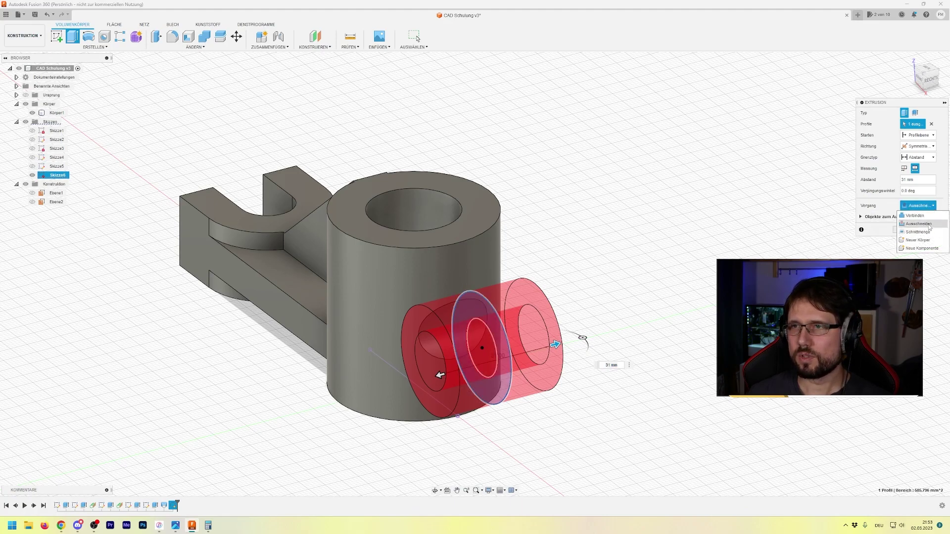
click(930, 215)
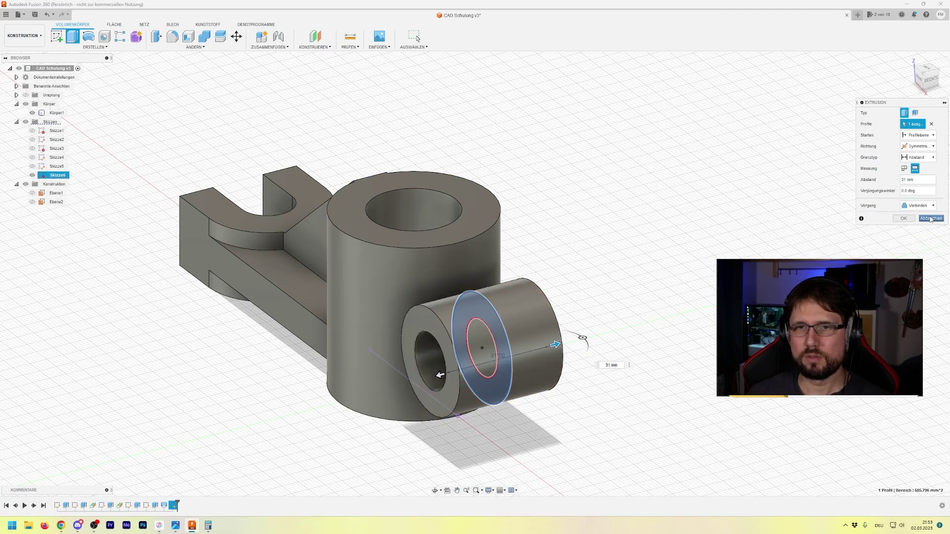
shift+middle_drag(698, 250, 726, 246)
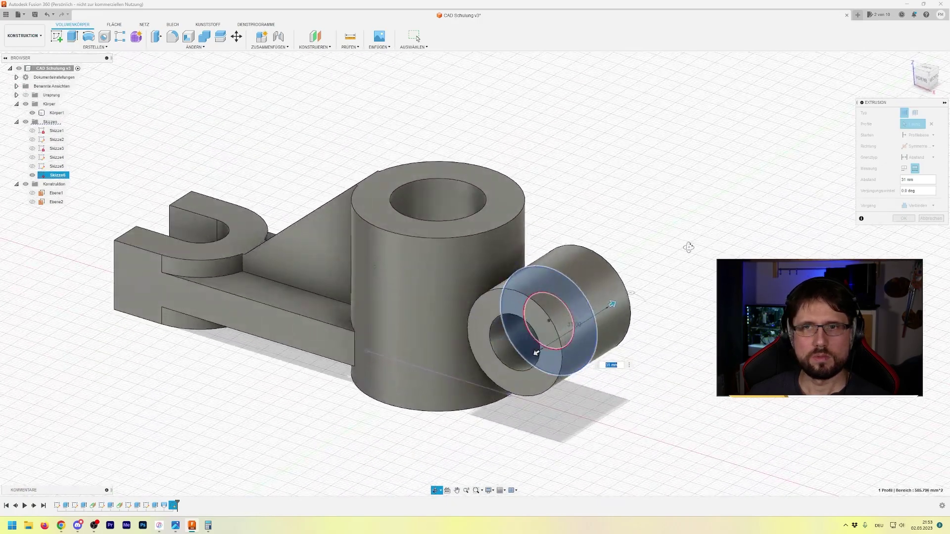
key(Return)
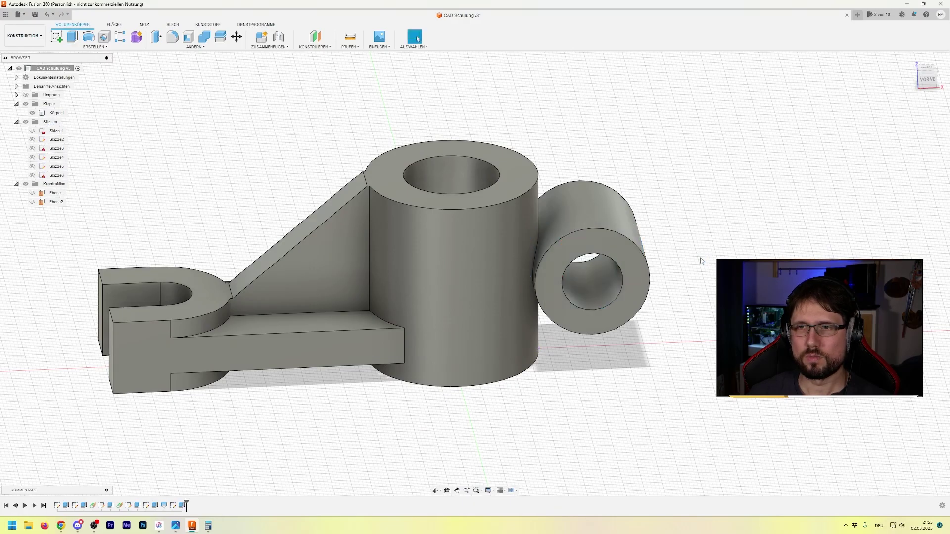
mouse_move(702, 260)
shift+middle_down()
mouse_move(700, 275)
mouse_move(710, 250)
mouse_move(721, 254)
mouse_move(687, 256)
shift+middle_up()
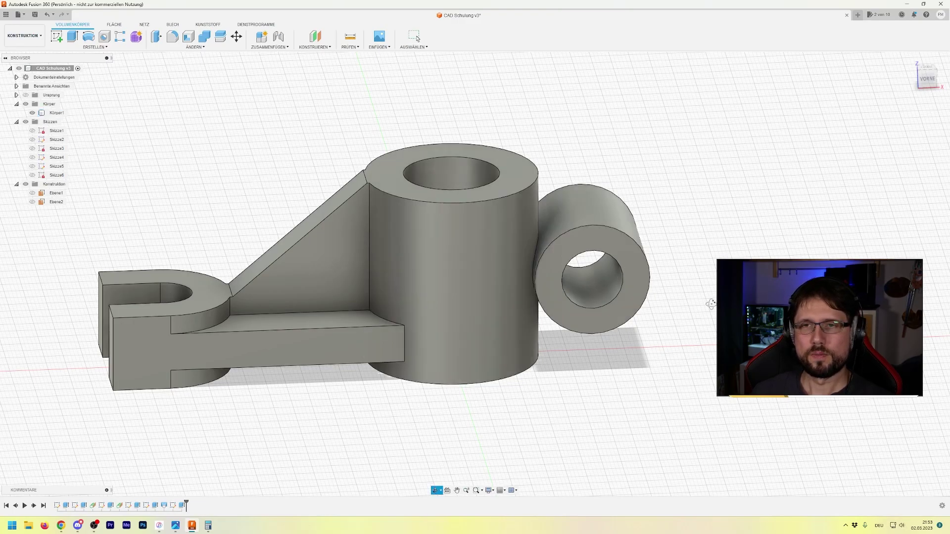
shift+middle_drag(713, 308, 583, 231)
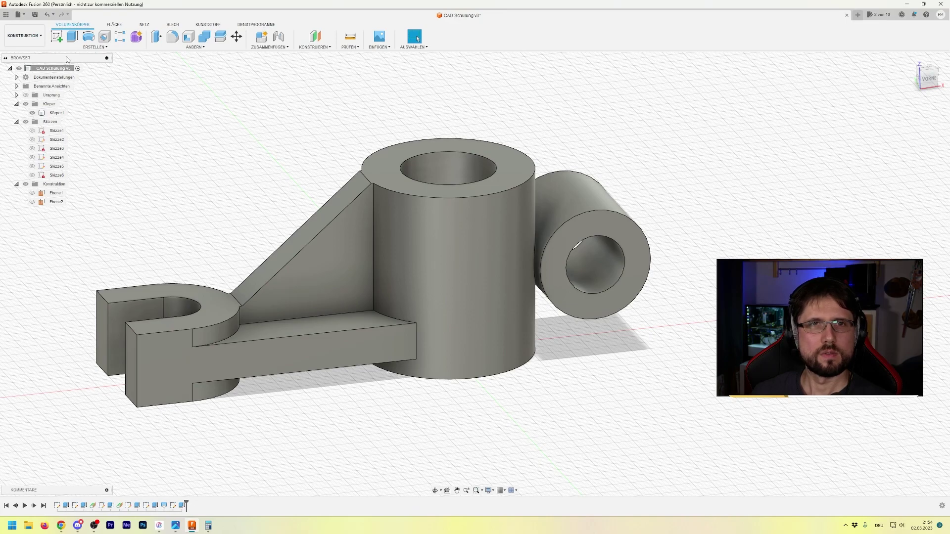
click(94, 47)
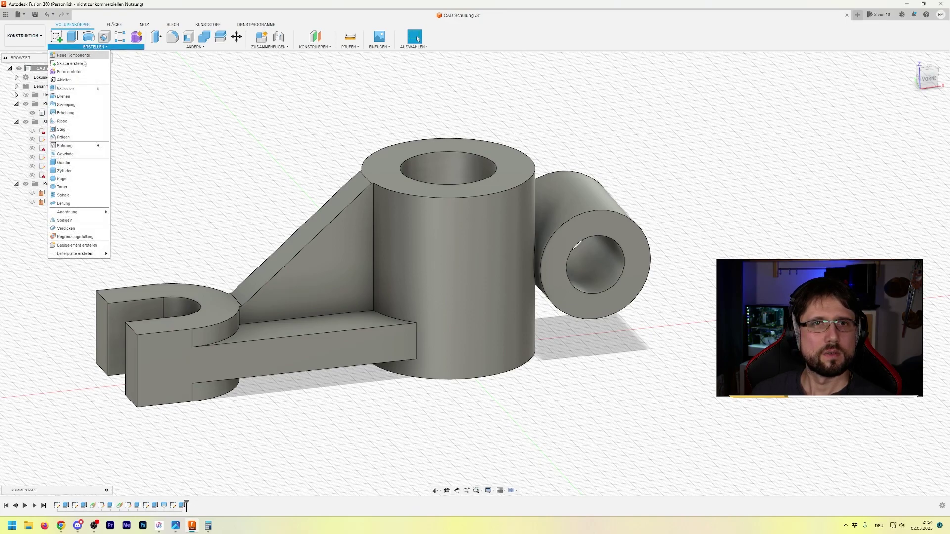
click(86, 114)
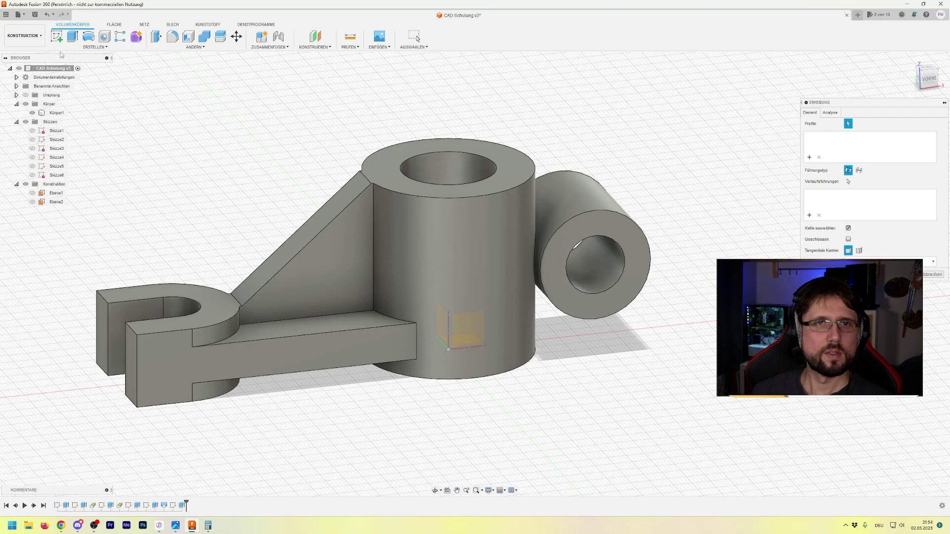
click(94, 47)
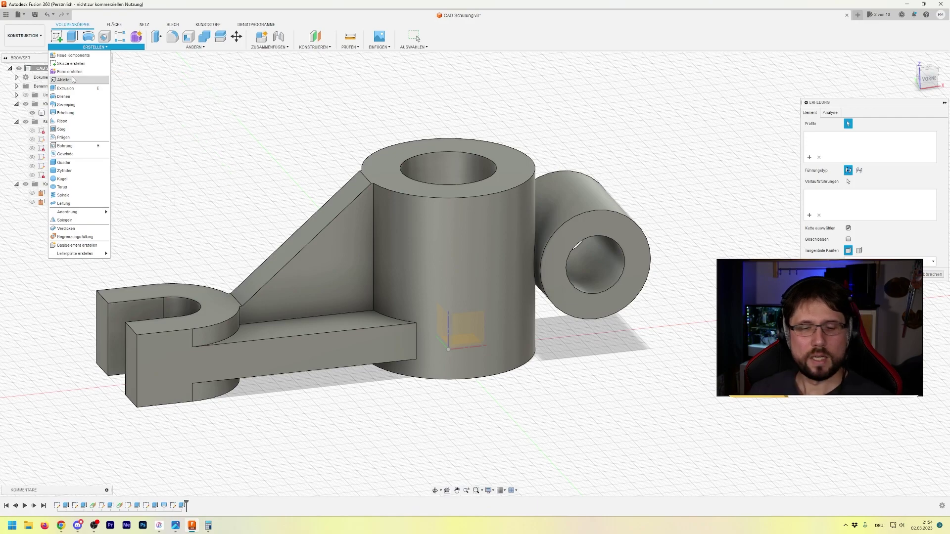
click(418, 38)
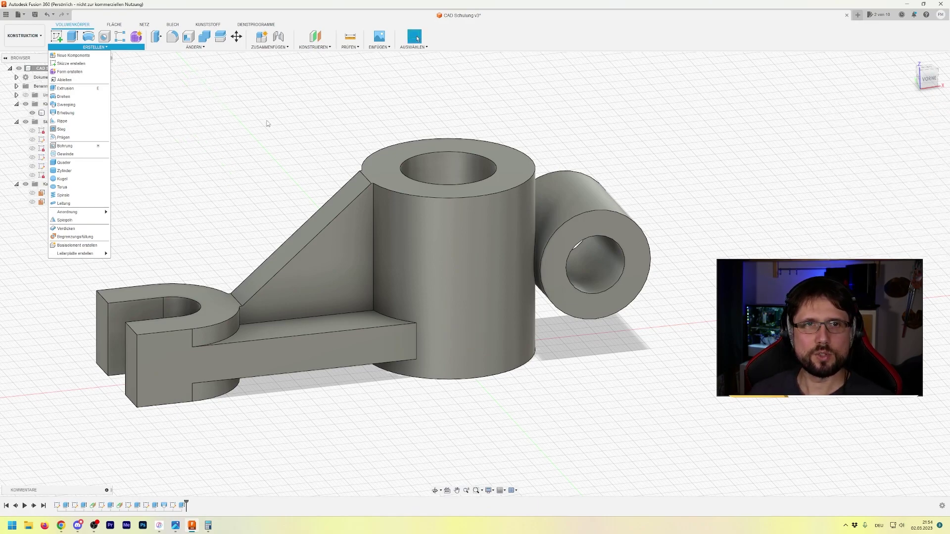
click(585, 170)
shift+middle_drag(585, 170, 616, 177)
Create tangent plane Ebene3 on the hub's outer cylindrical face
click(315, 47)
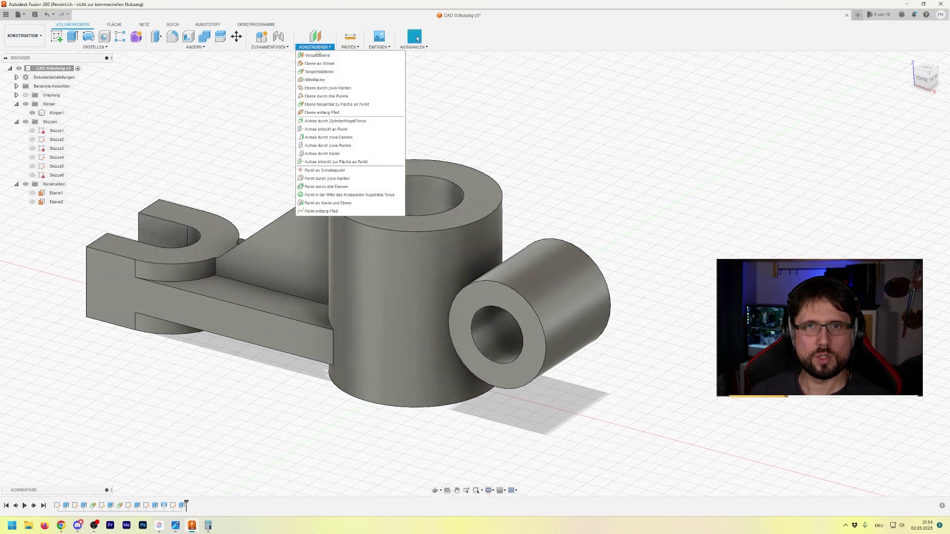
click(319, 71)
click(498, 242)
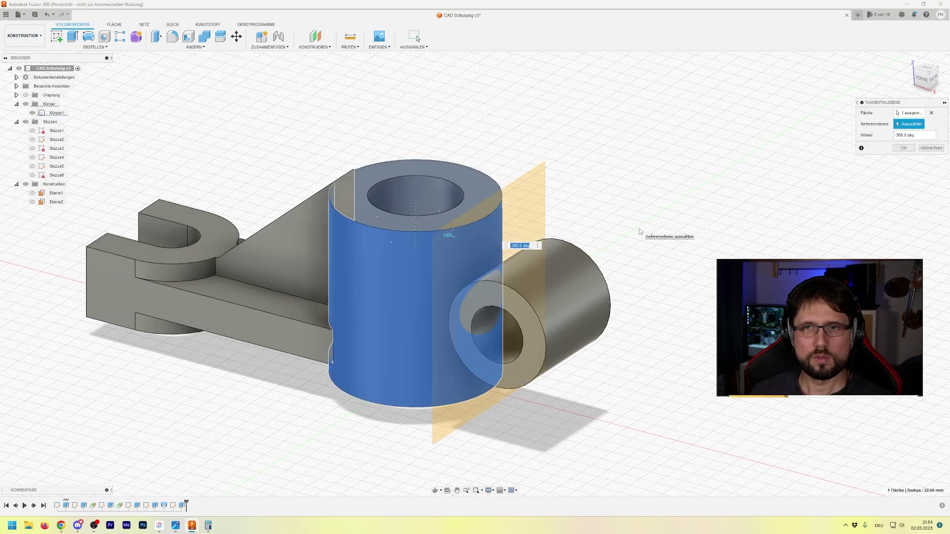
mouse_move(640, 232)
shift+middle_down()
mouse_move(652, 230)
mouse_move(644, 211)
mouse_move(636, 220)
mouse_move(825, 200)
shift+middle_up()
click(903, 148)
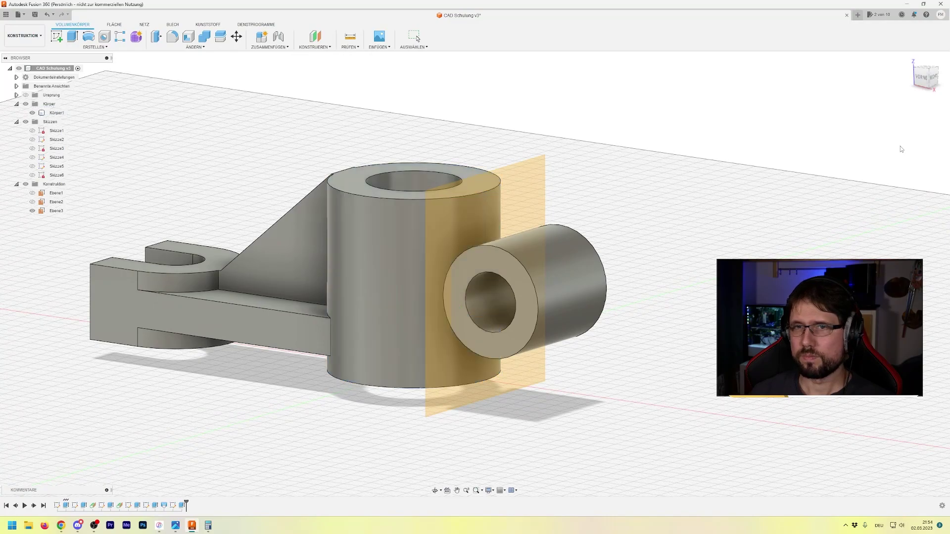
click(56, 36)
Place Skizze7 on Ebene3 and draw a two-corner rectangle around the side tube
click(492, 184)
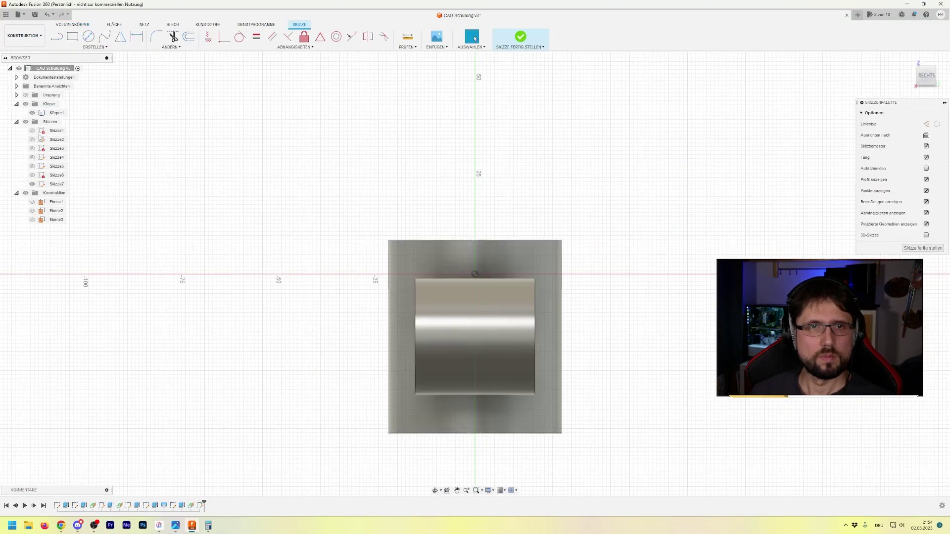
shift+middle_drag(292, 301, 254, 301)
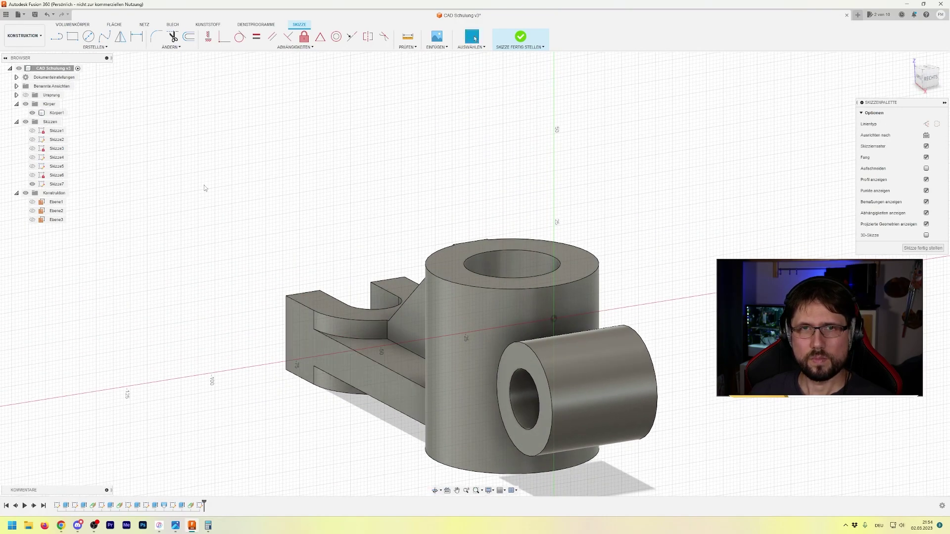
click(72, 37)
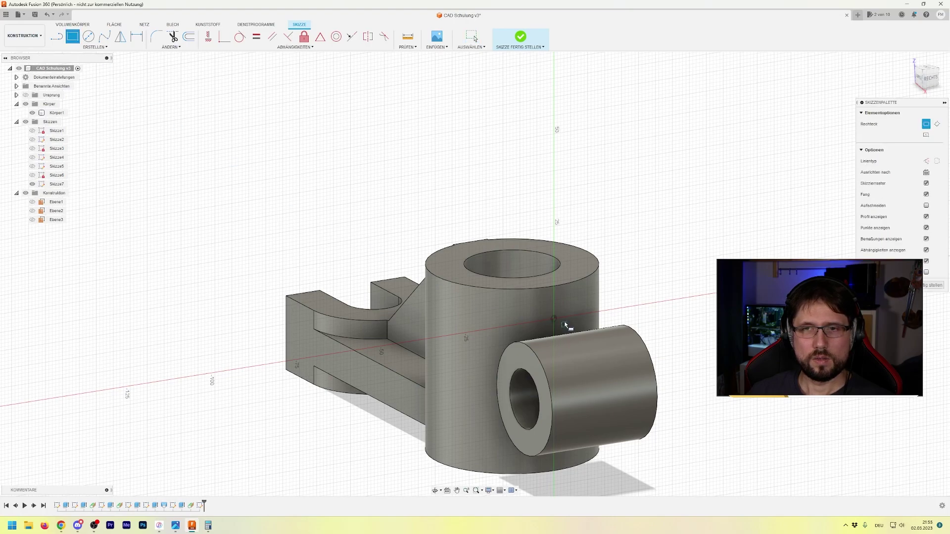
click(500, 312)
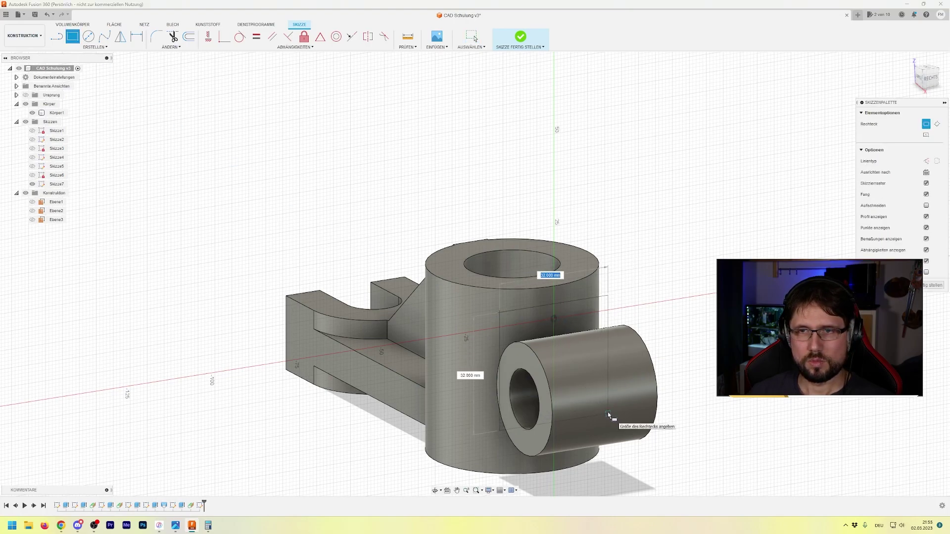
click(608, 414)
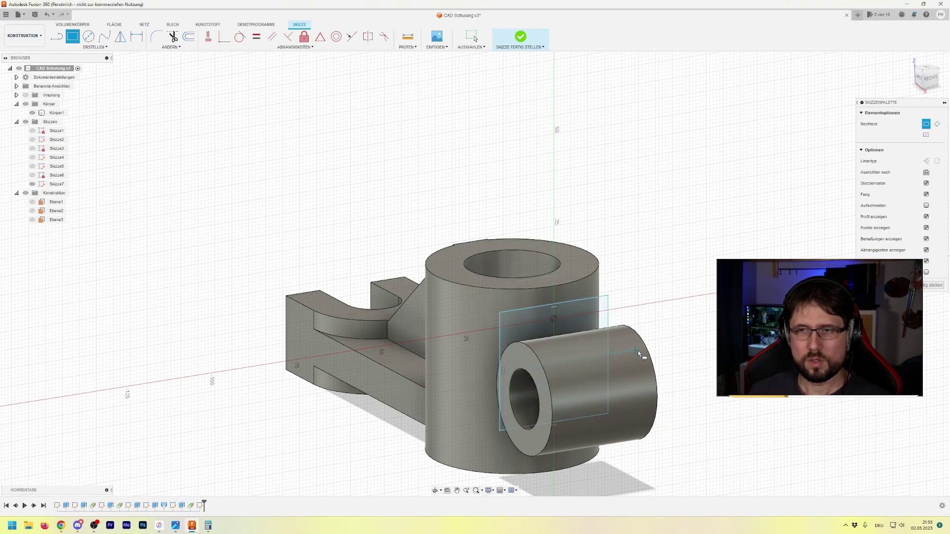
scroll(631, 370, up, 1)
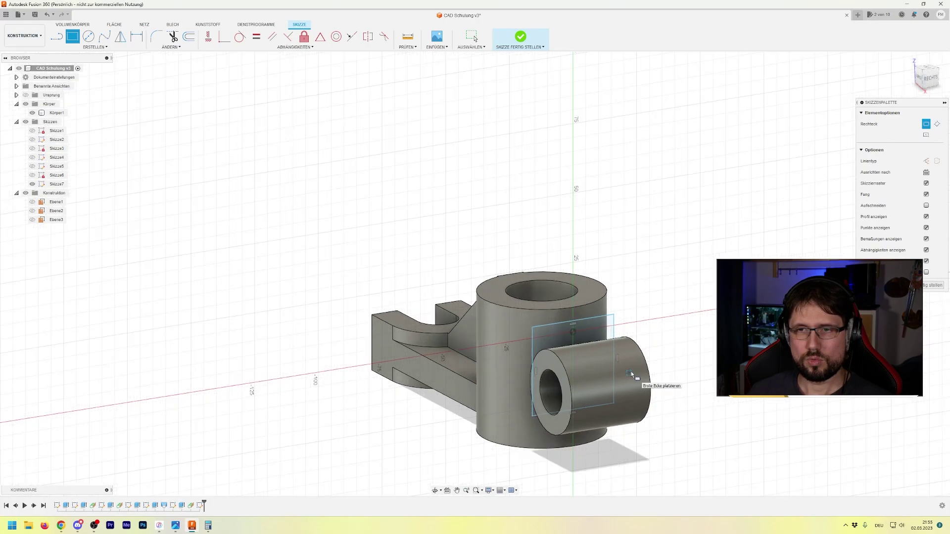
scroll(631, 371, up, 2)
middle_drag(629, 372, 665, 305)
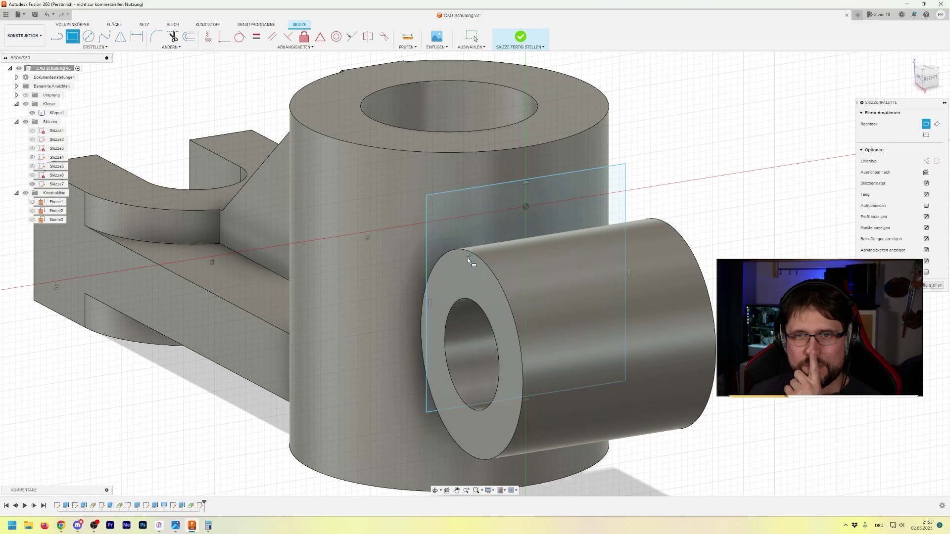
Try a collinear constraint on the rectangle's top edge, then cancel it
click(354, 37)
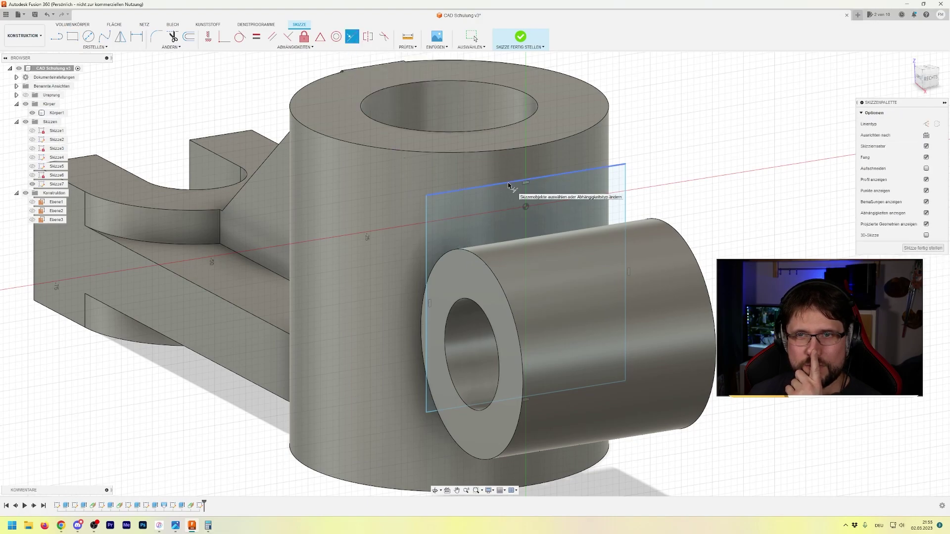
click(515, 182)
key(Escape)
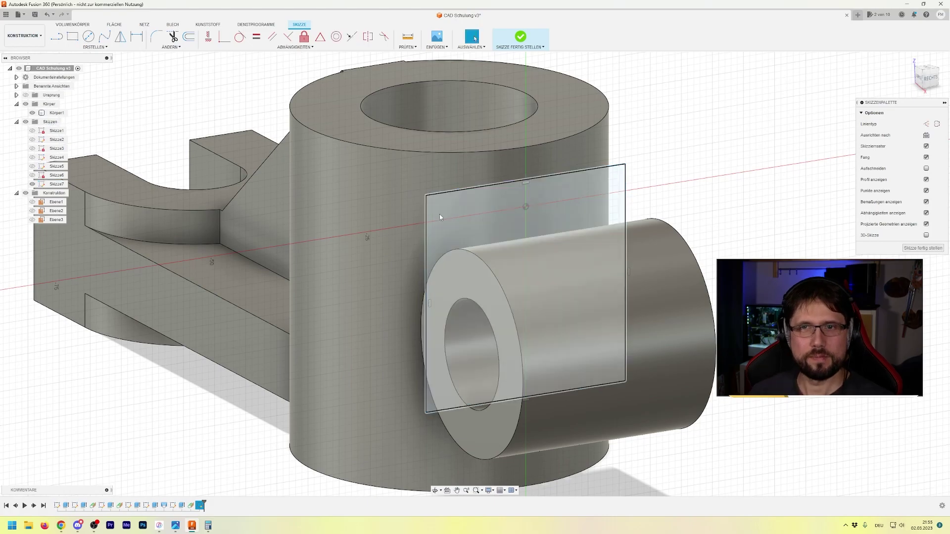
click(478, 188)
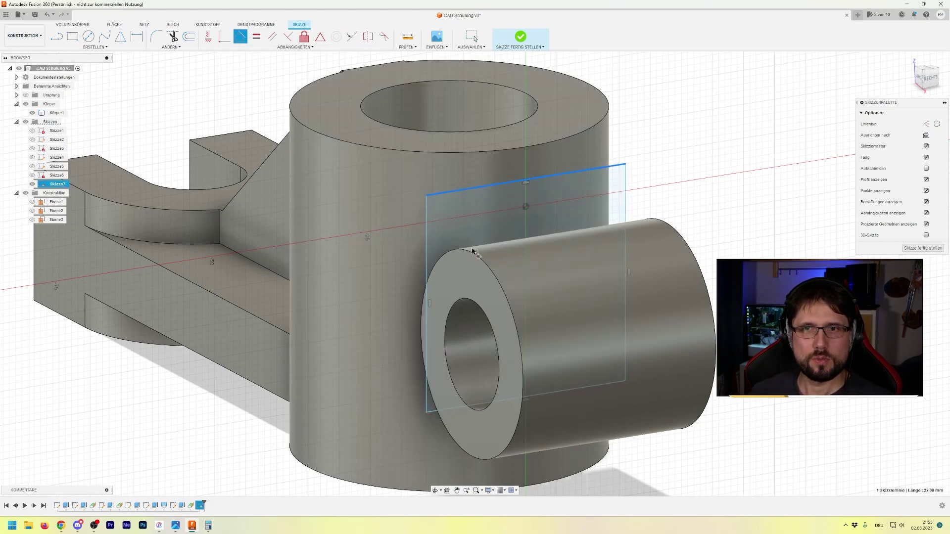
key(Escape)
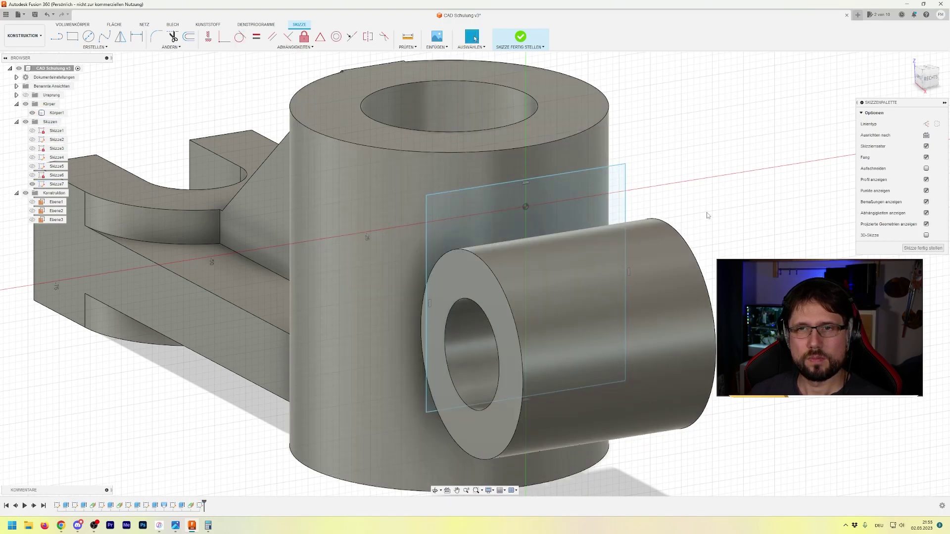
shift+middle_drag(707, 212, 726, 208)
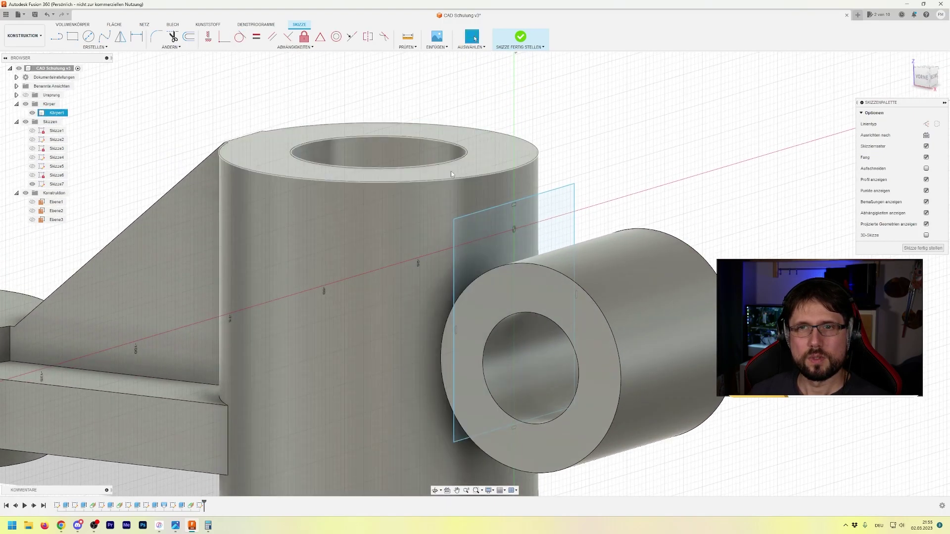
Try dimensioning the top edge, then start the Line tool in construction mode
click(136, 36)
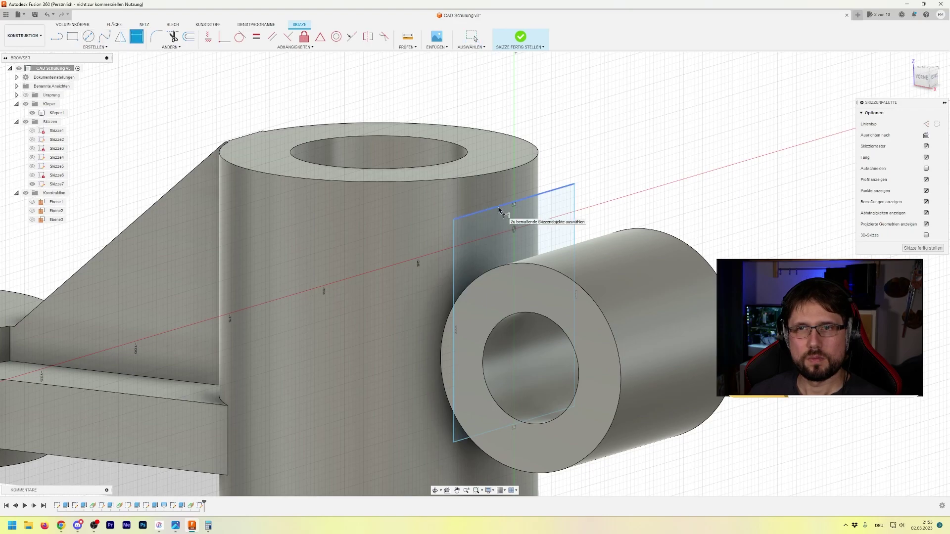
click(499, 209)
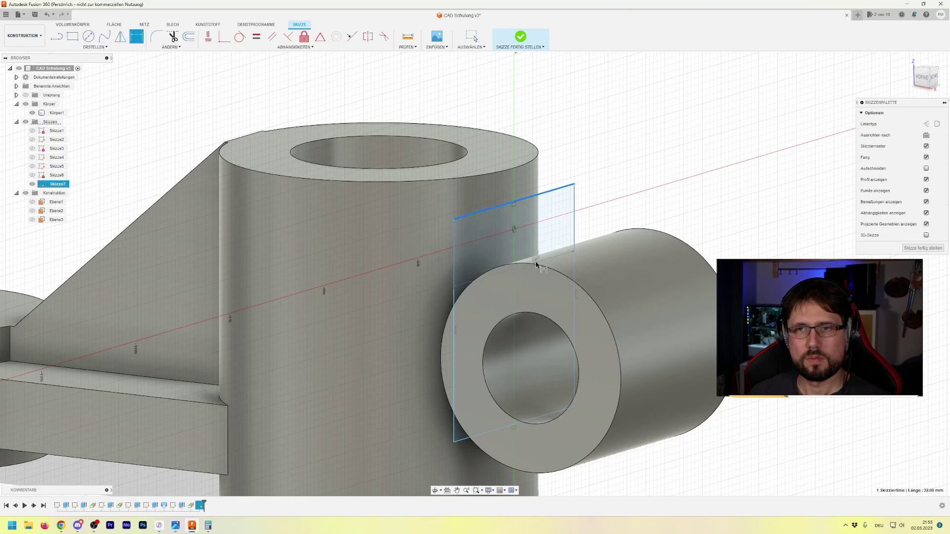
key(Escape)
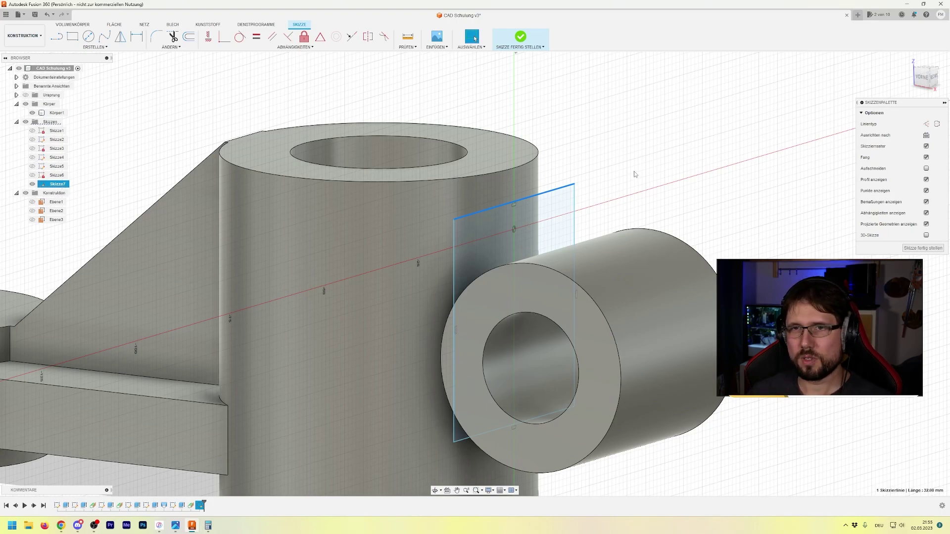
click(635, 174)
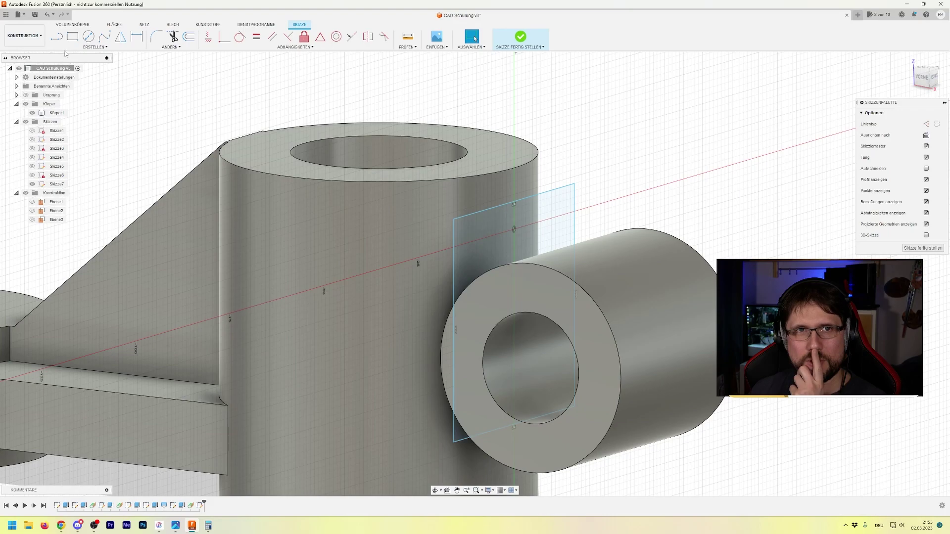
key(l)
key(x)
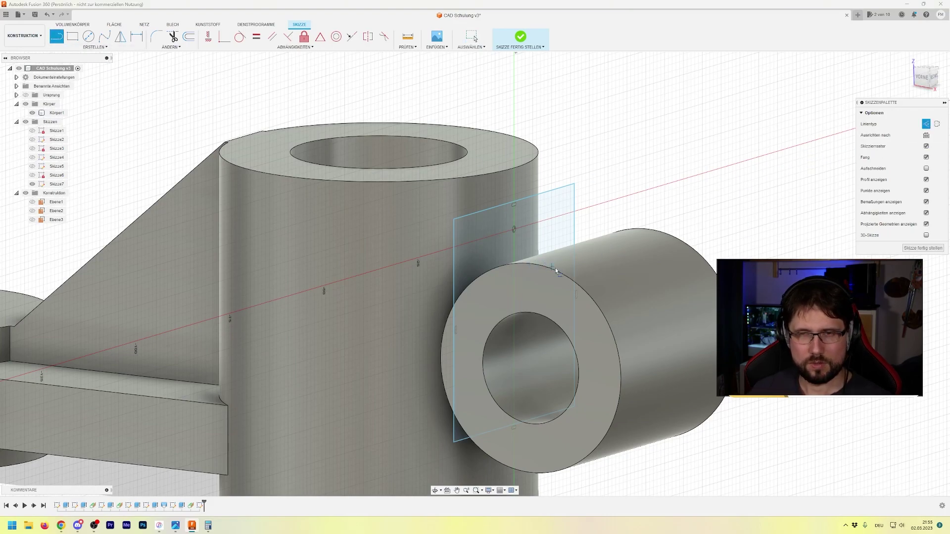
Leave line mode and begin projecting the side cylinder's front circular edge into Skizze7
click(926, 124)
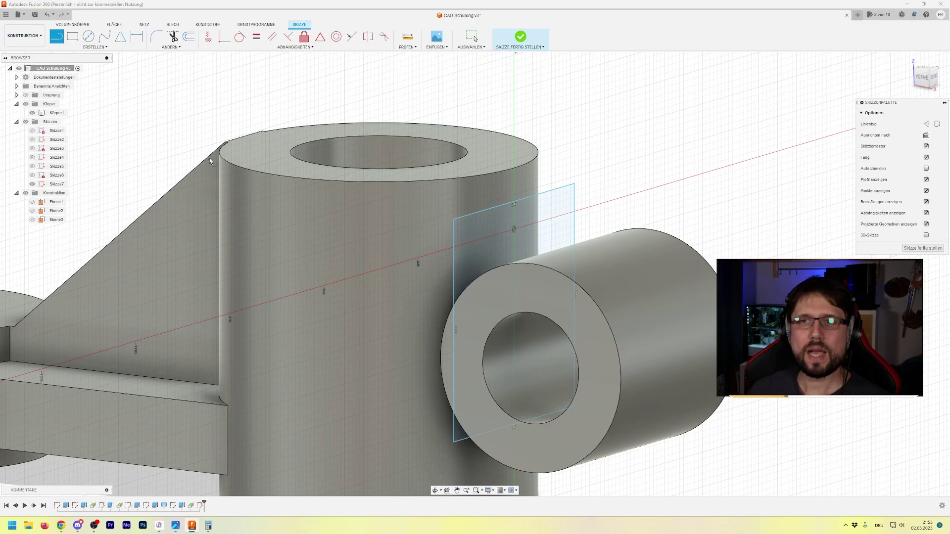
key(Escape)
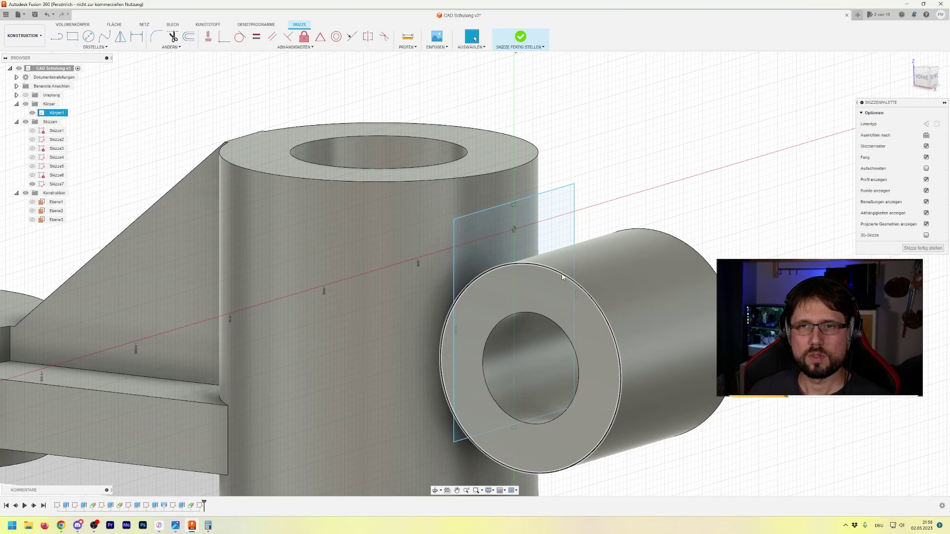
right_click(532, 268)
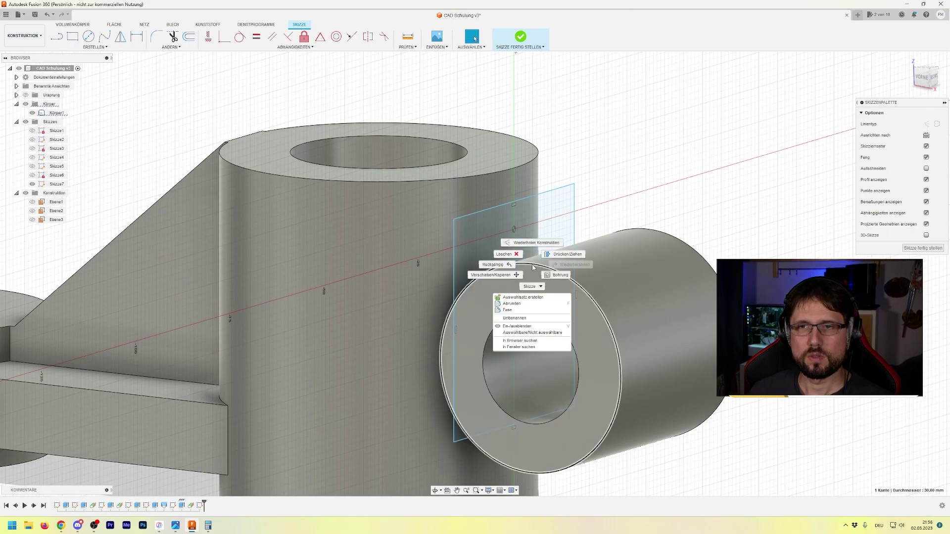
right_click(530, 287)
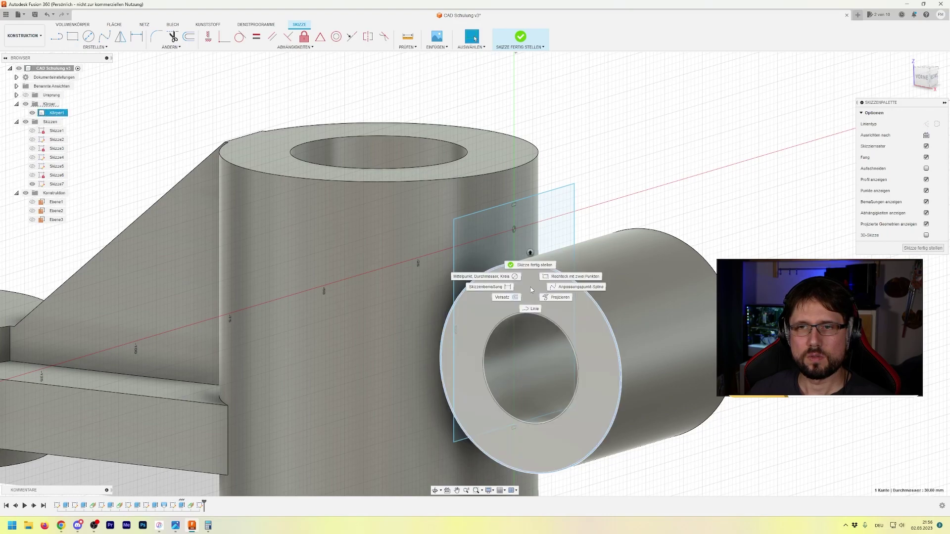
click(556, 298)
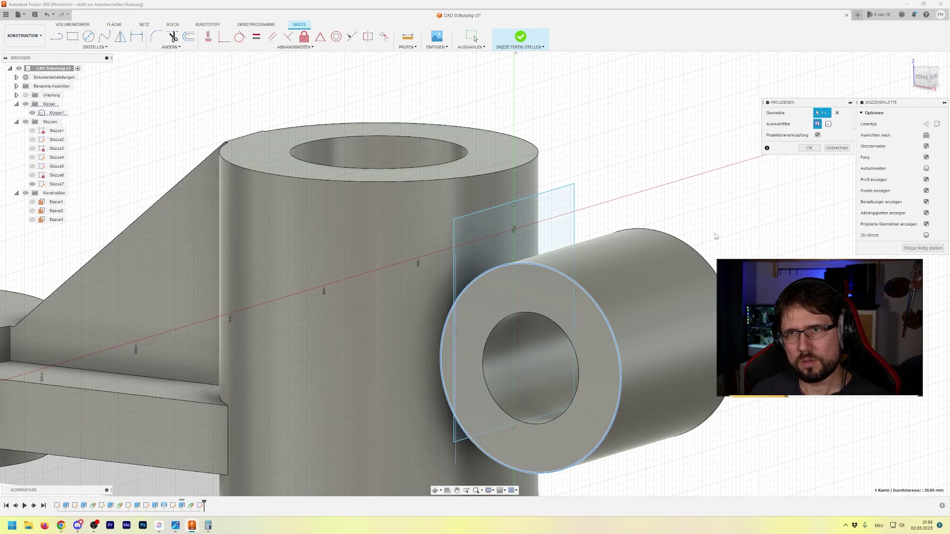
shift+middle_drag(715, 236, 706, 228)
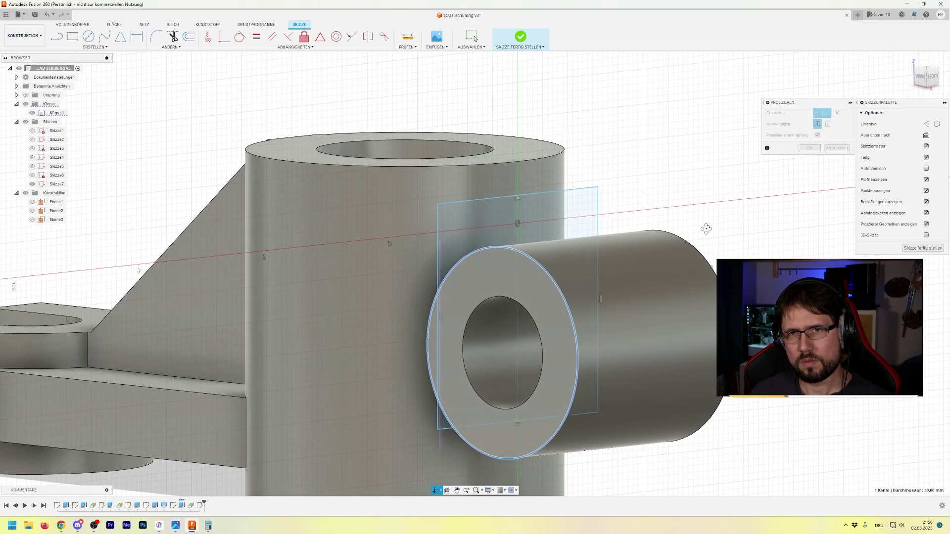
click(440, 444)
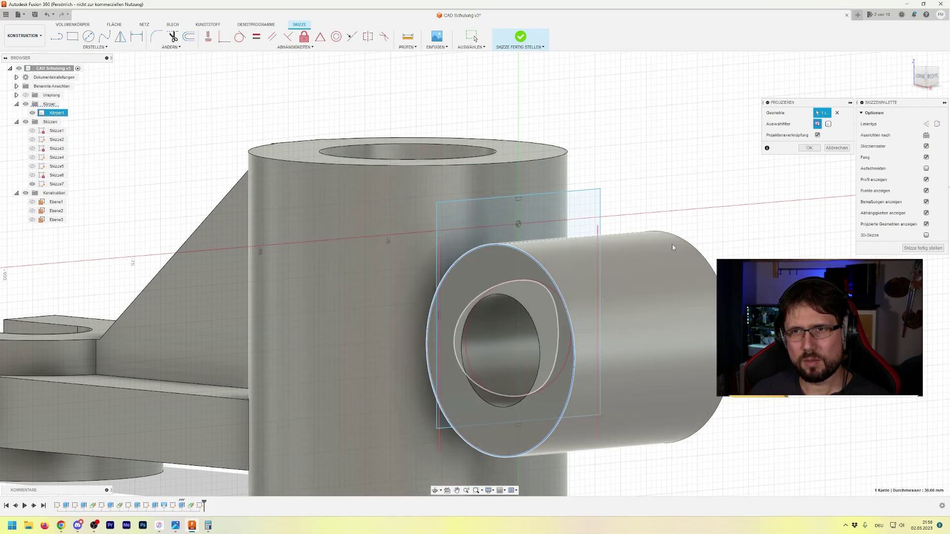
Add the cylinder's far end edge and confirm projecting both circular edges
right_click(687, 225)
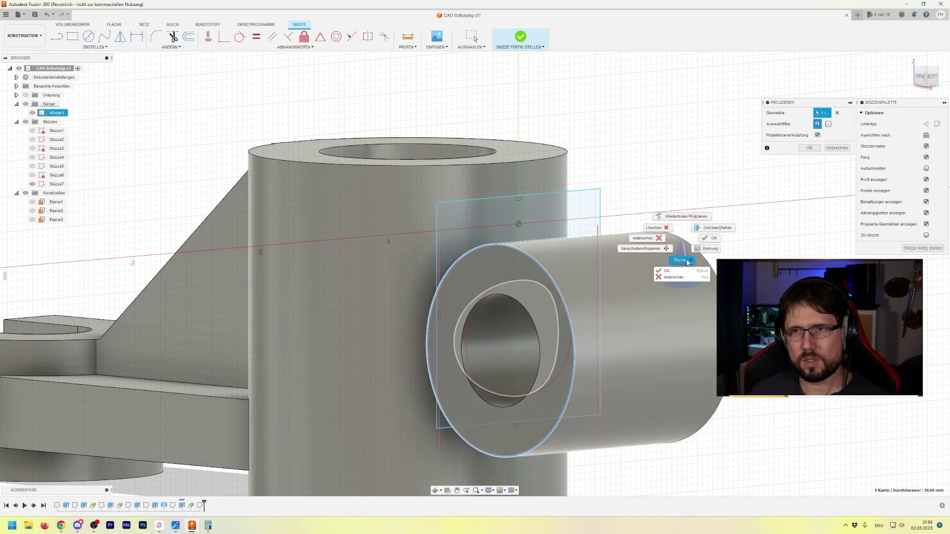
click(713, 272)
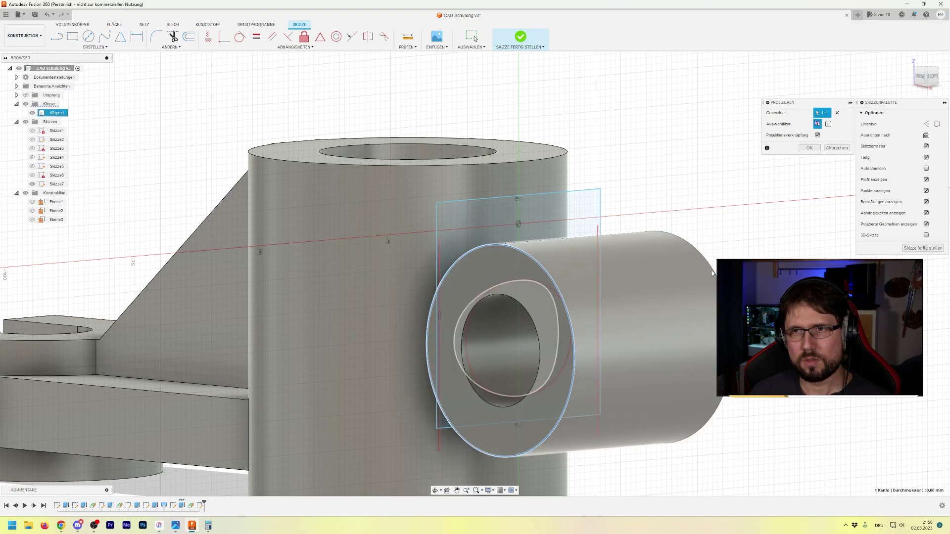
right_click(698, 272)
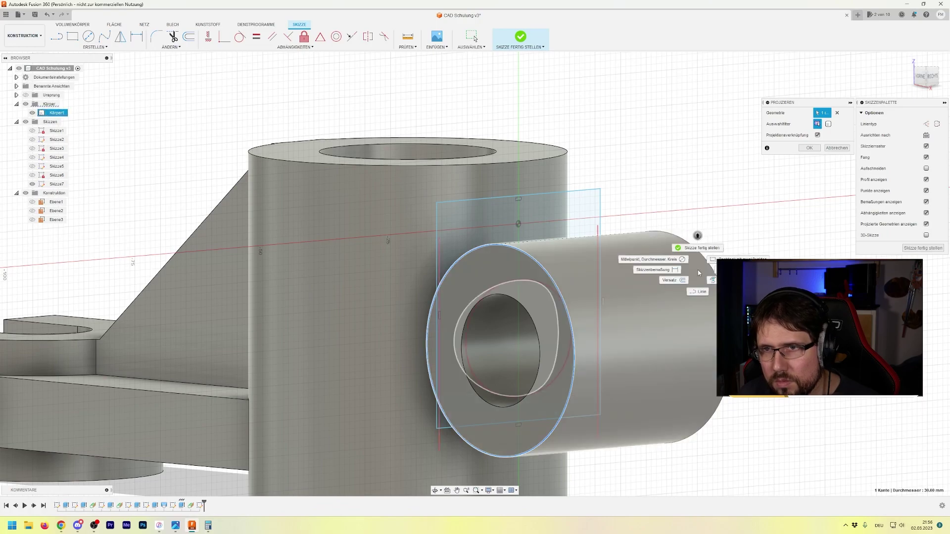
key(Escape)
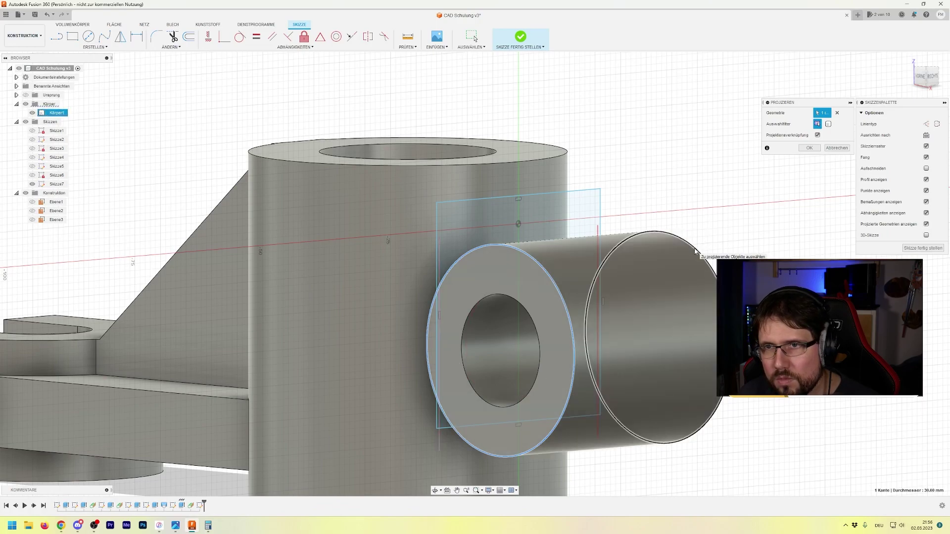
click(695, 251)
right_click(695, 251)
key(Return)
right_click(700, 275)
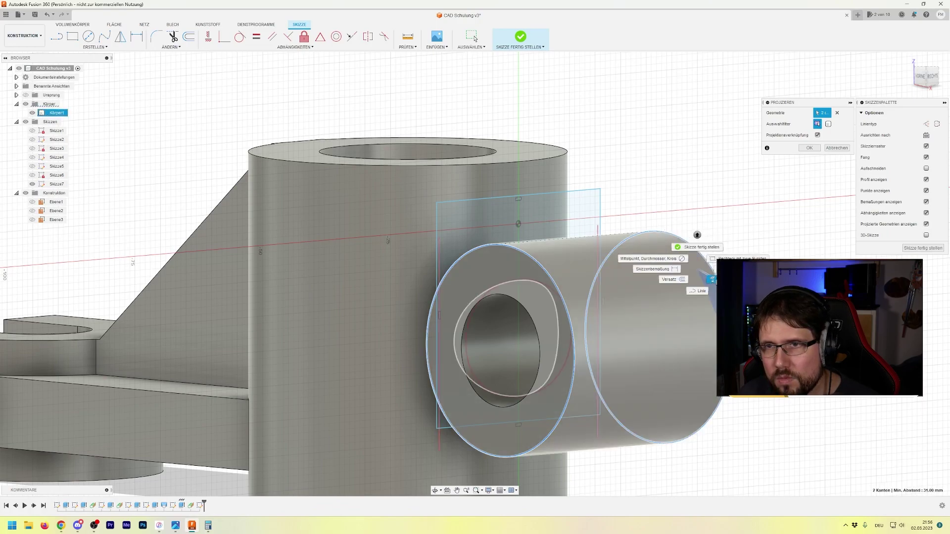
key(Escape)
key(Escape)
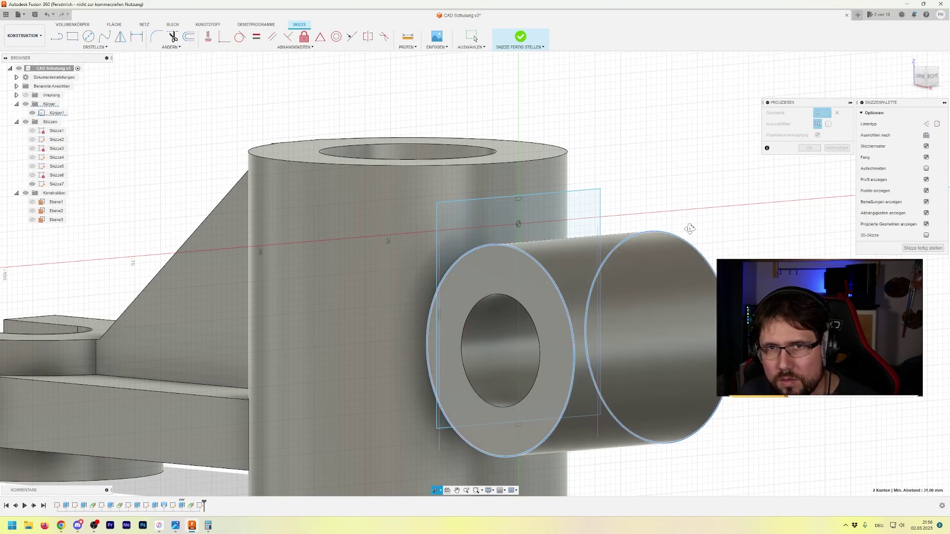
shift+middle_drag(689, 228, 574, 221)
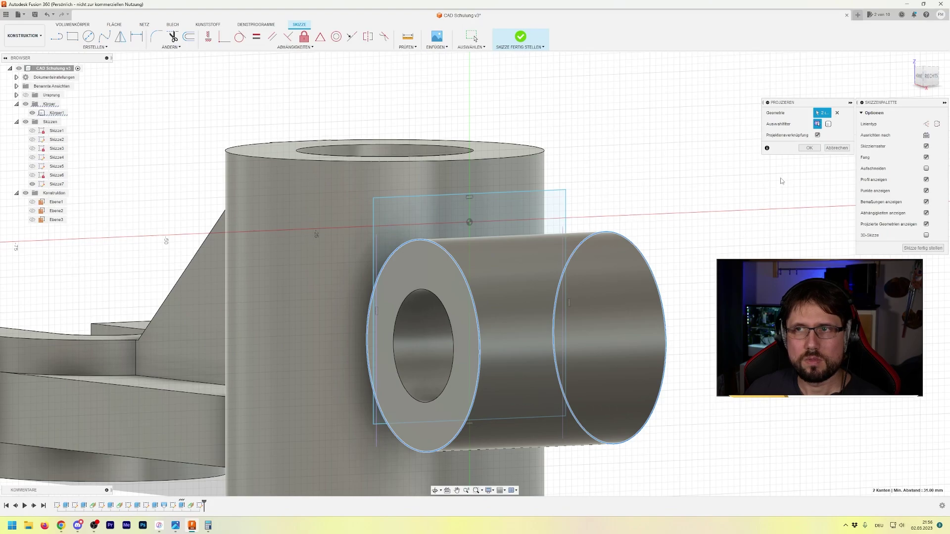
click(810, 148)
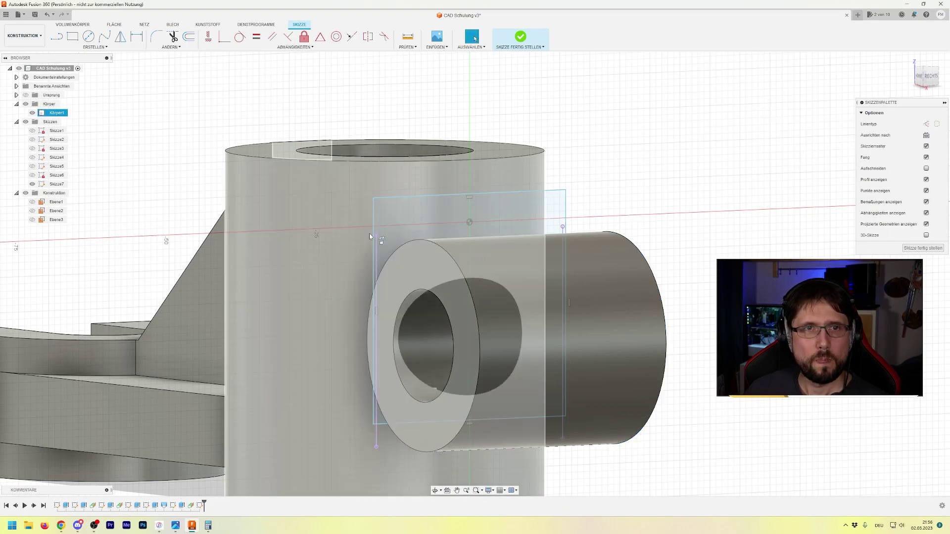
Draw lines from the plane's top-left corner down and along the bottom, closing the outline
click(56, 36)
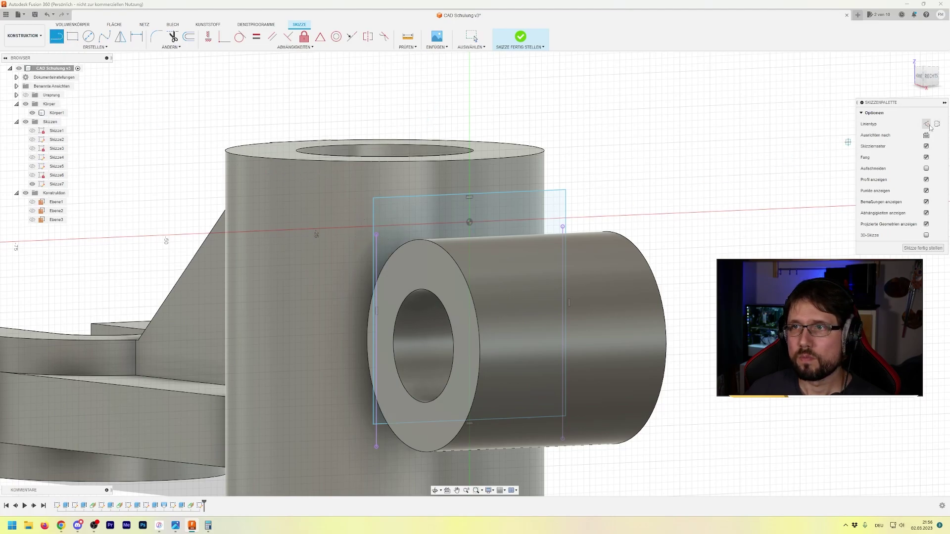
click(376, 234)
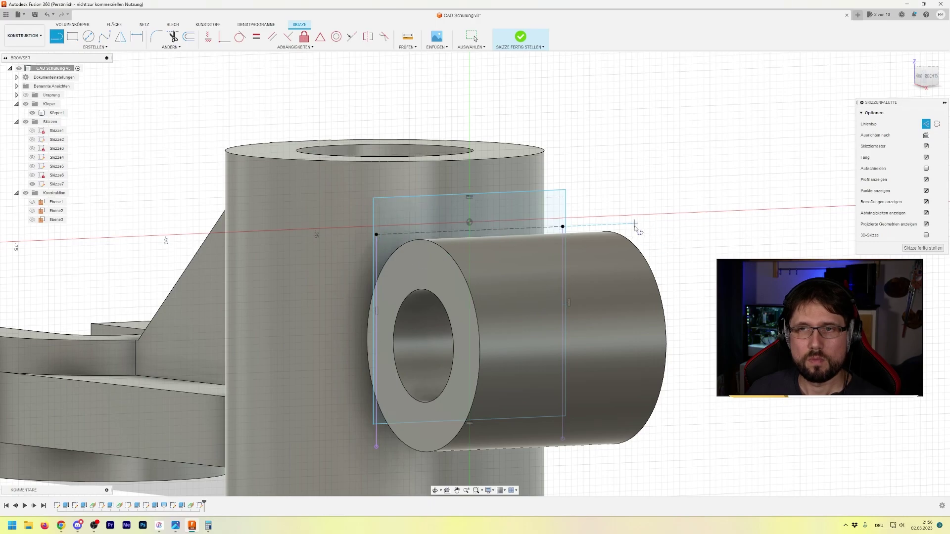
mouse_move(636, 227)
shift+middle_down()
mouse_move(666, 228)
mouse_move(632, 231)
shift+middle_up()
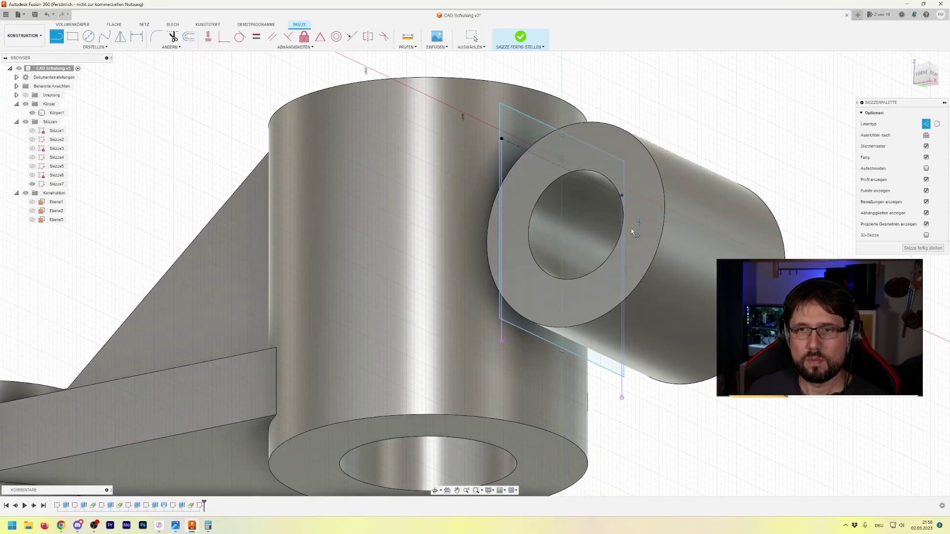
click(501, 342)
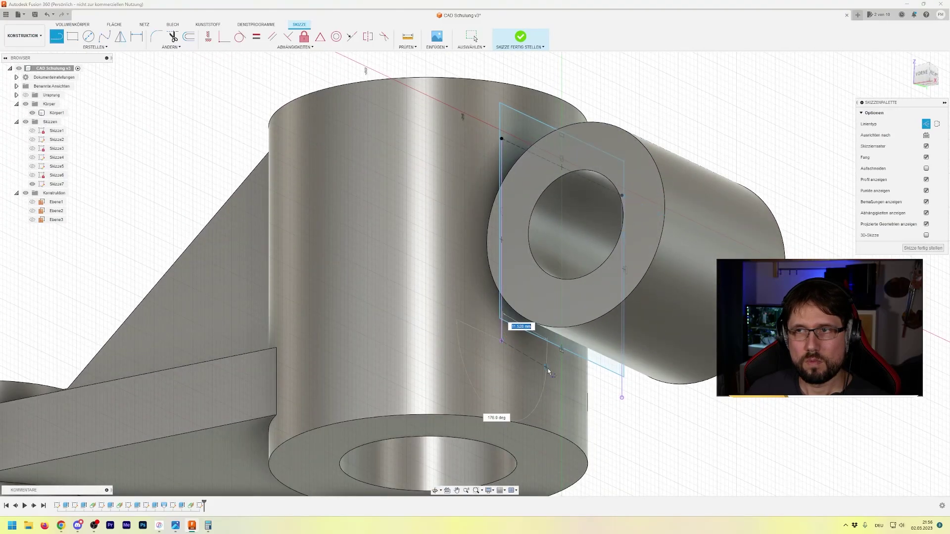
click(622, 397)
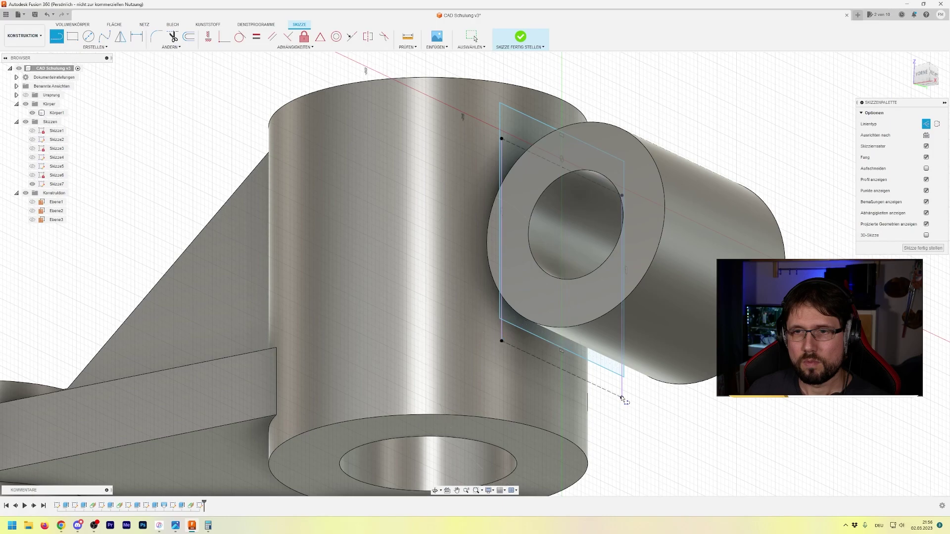
shift+middle_drag(564, 313, 559, 323)
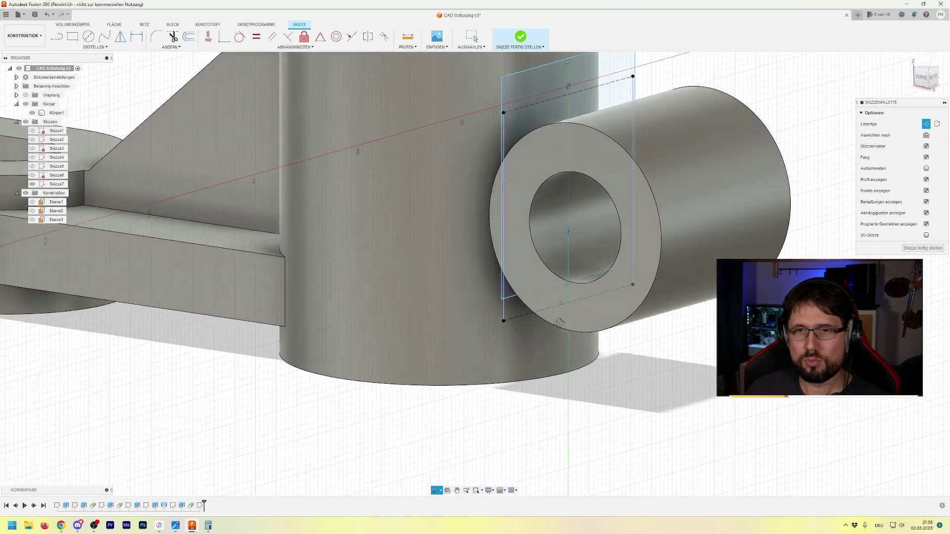
key(l)
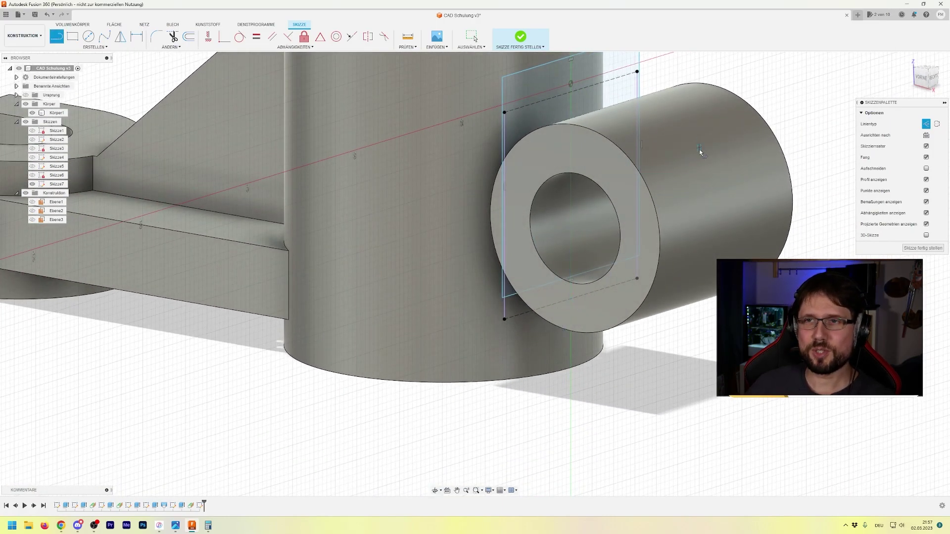
middle_drag(699, 138, 678, 197)
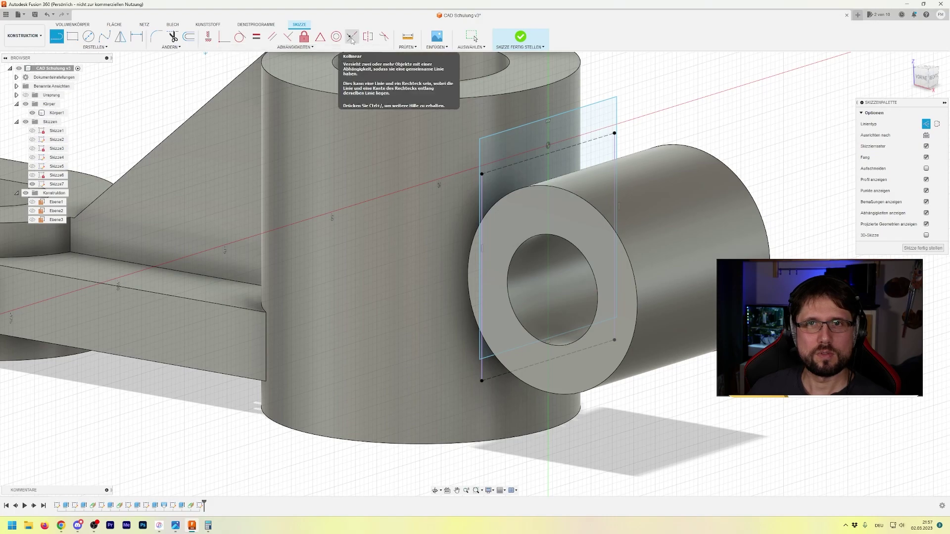
Make the rectangle's top and bottom edges collinear with the dashed lines, then inspect the sketch
click(352, 38)
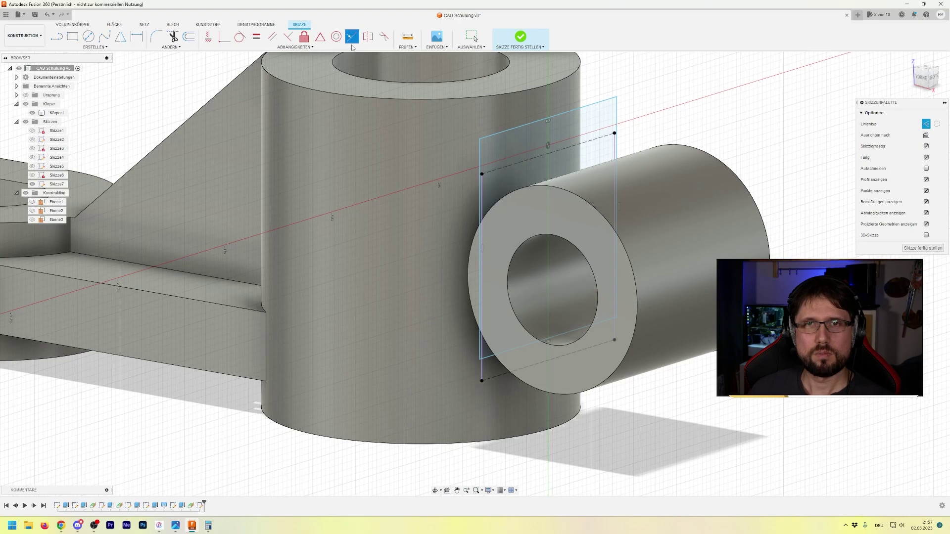
click(508, 130)
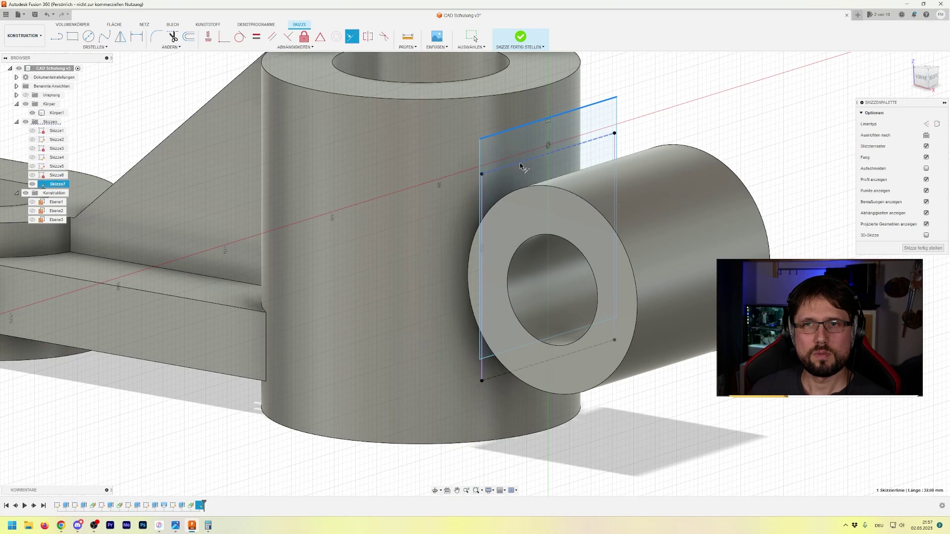
click(504, 388)
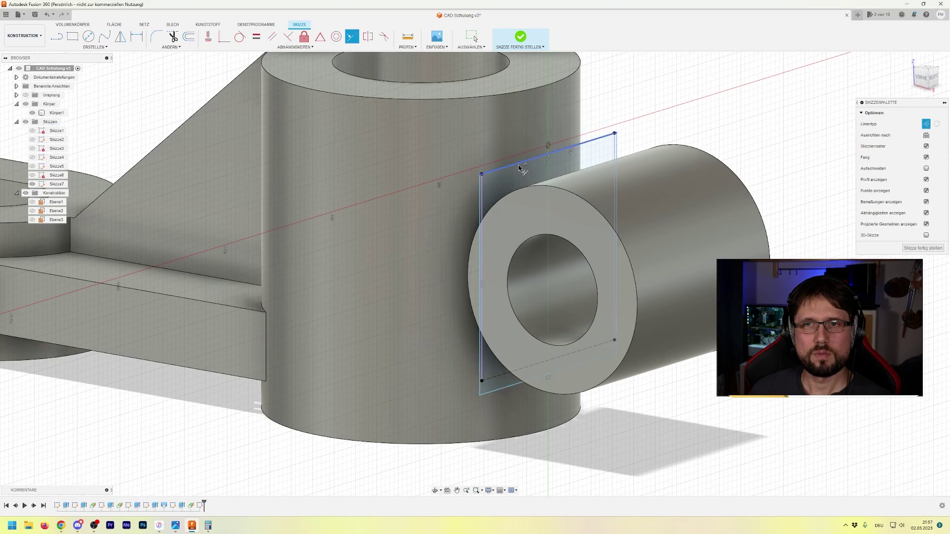
click(505, 387)
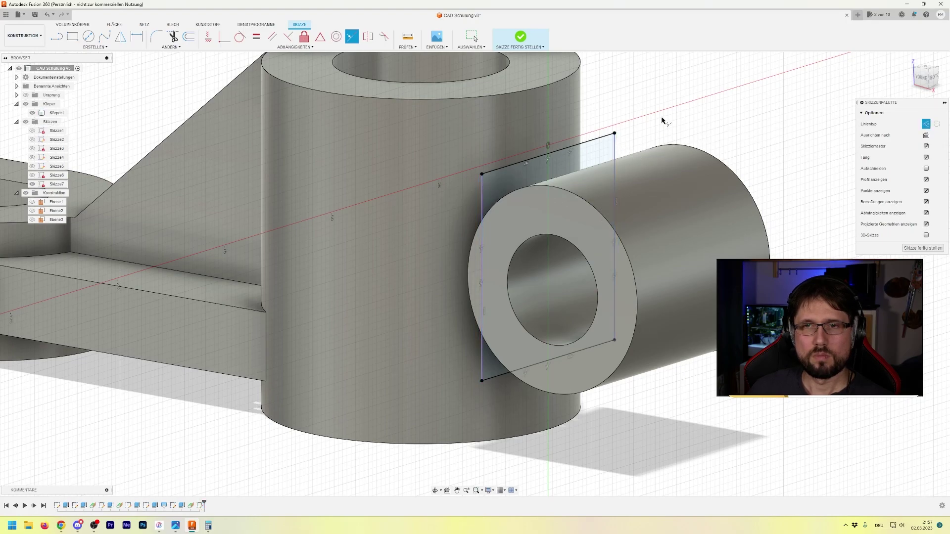
key(Escape)
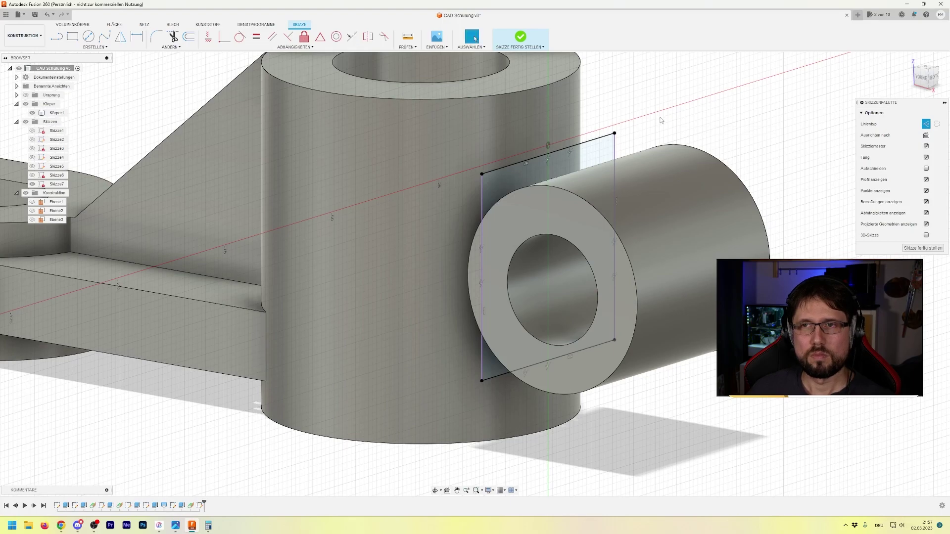
shift+middle_drag(660, 116, 681, 119)
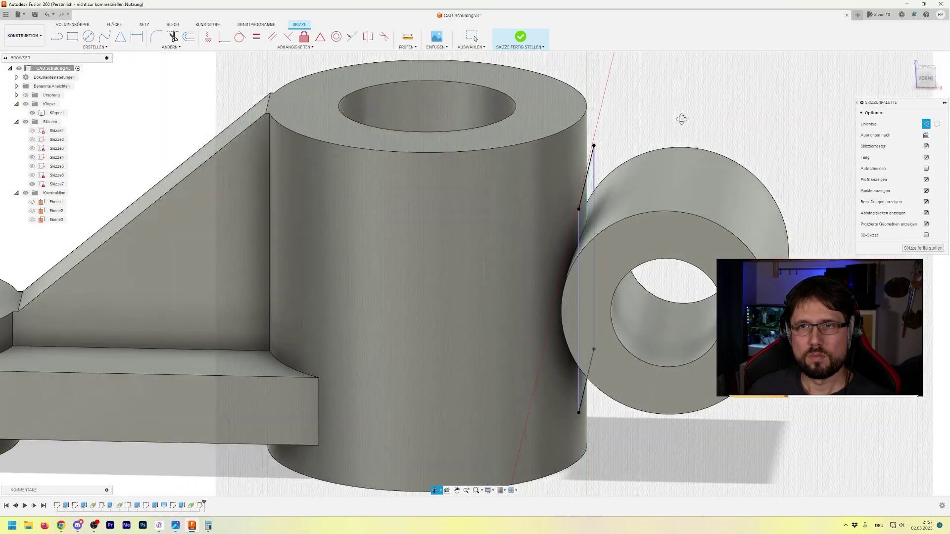
drag(681, 119, 683, 119)
key(Escape)
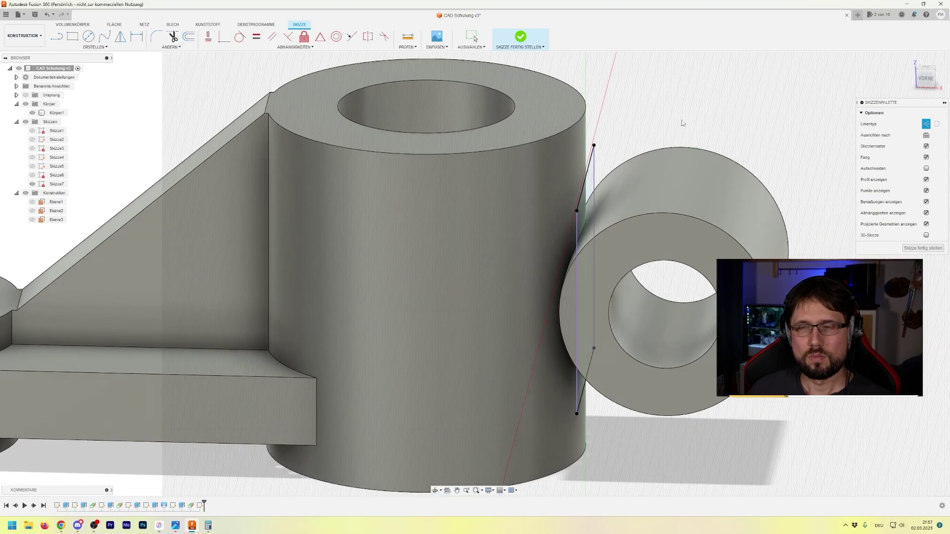
Finish Skizze7 and extrude the lug profile with side one extending up to the hub
click(521, 39)
click(591, 173)
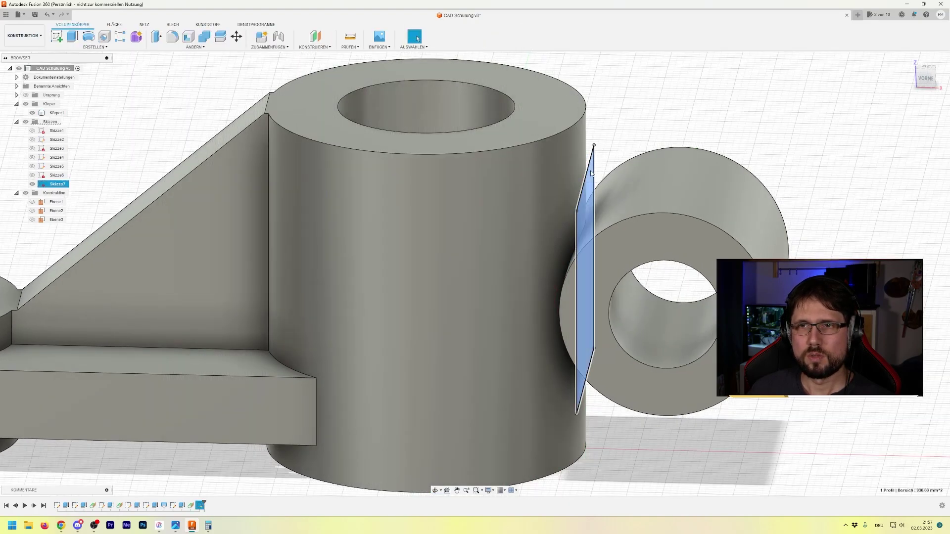
click(591, 173)
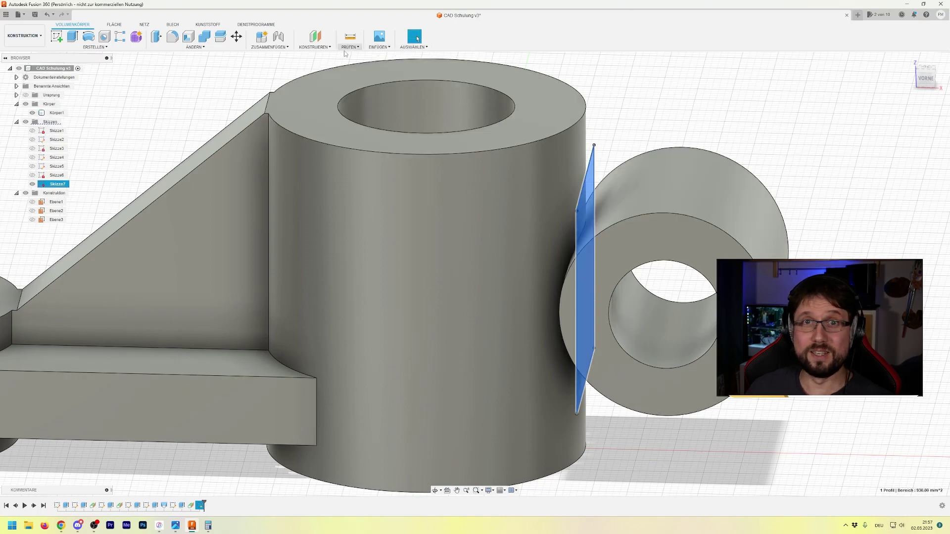
click(72, 36)
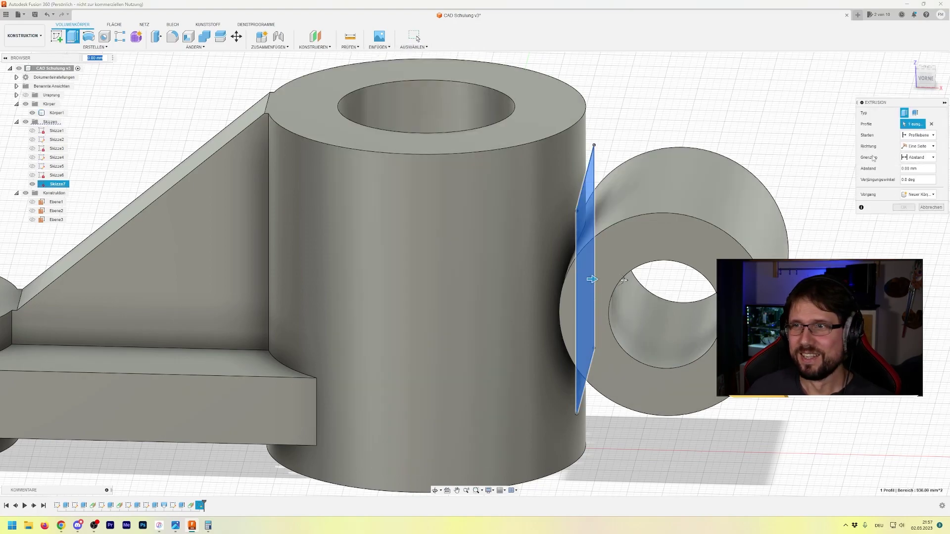
click(915, 146)
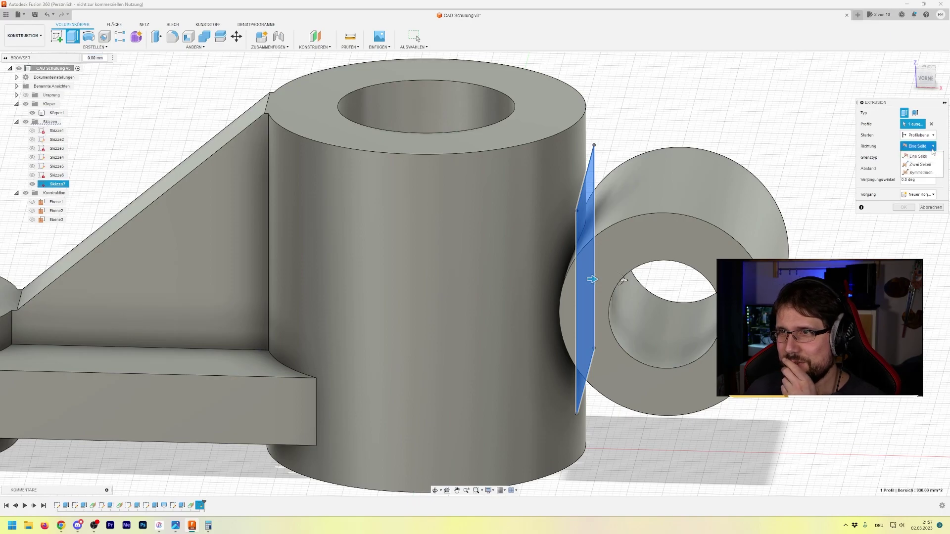
click(921, 164)
click(932, 168)
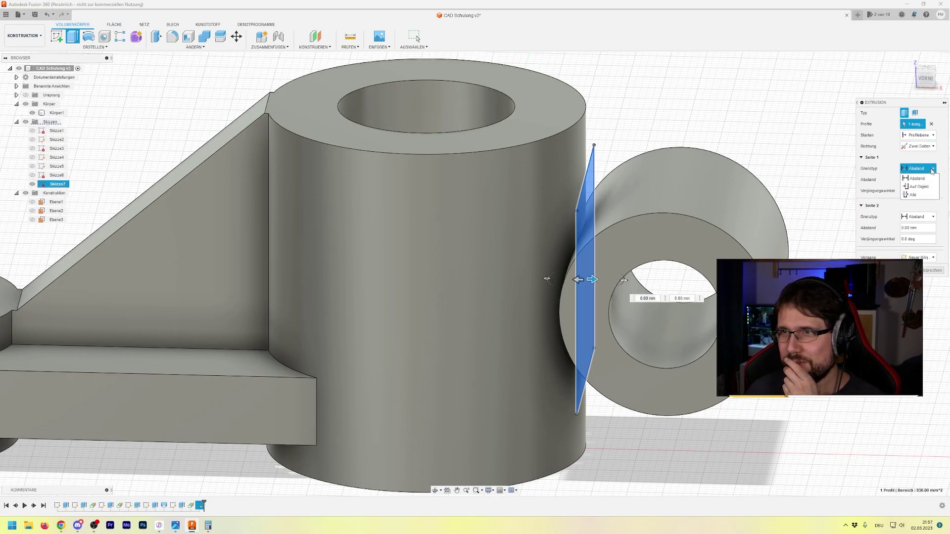
click(916, 185)
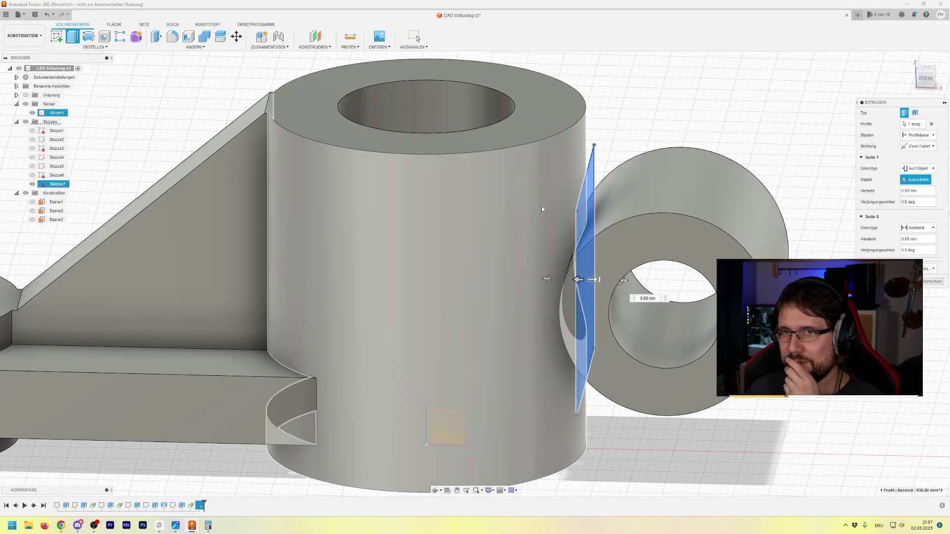
click(541, 205)
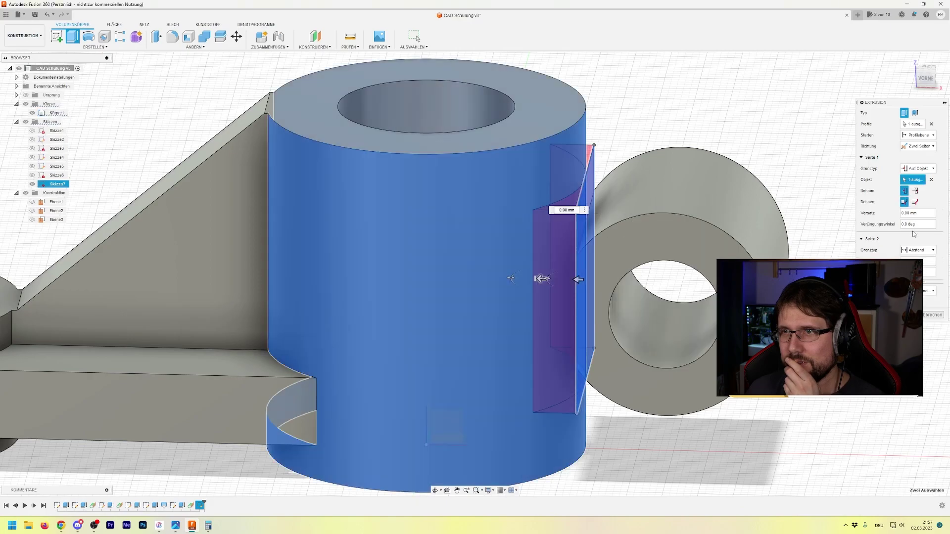
Set side two up to the side tube, then switch to one direction with Verbinden
click(932, 249)
click(916, 267)
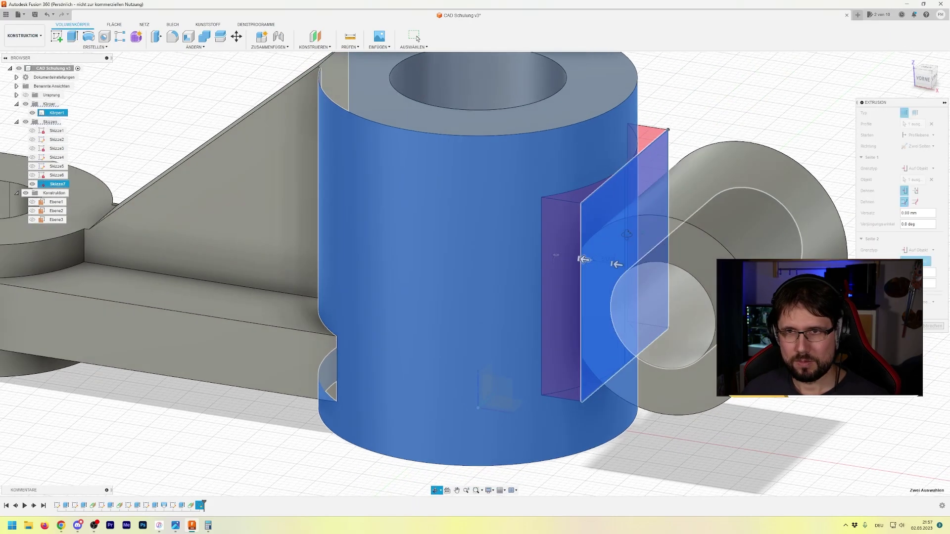
shift+middle_drag(623, 251, 643, 237)
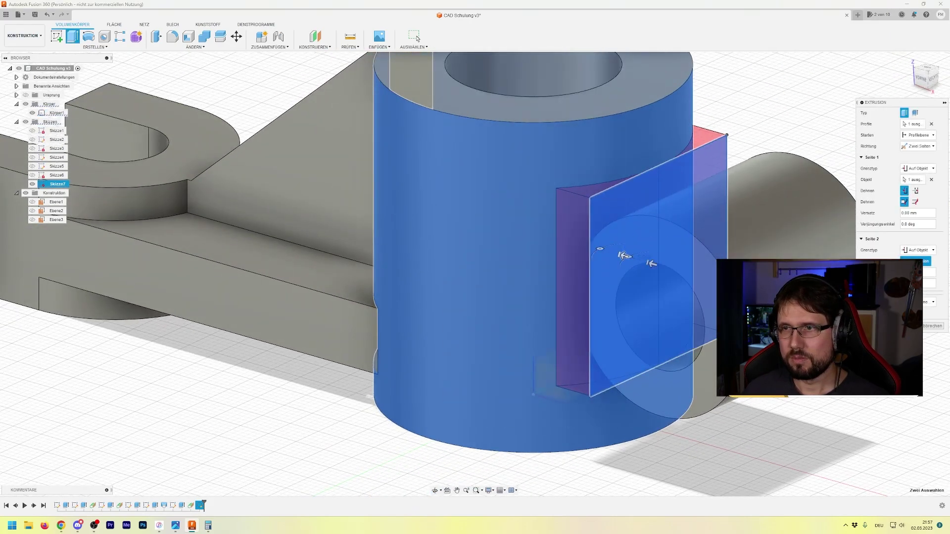
shift+middle_drag(623, 252, 569, 203)
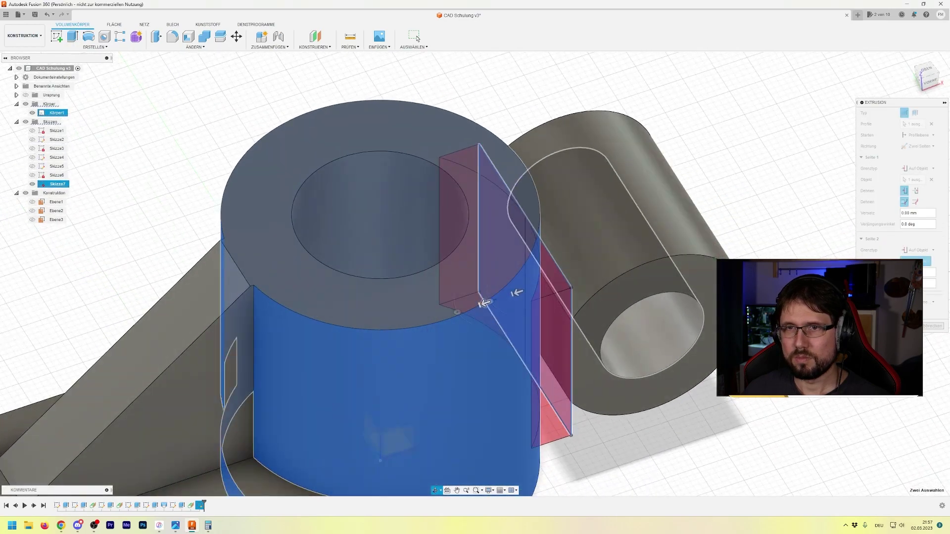
click(562, 206)
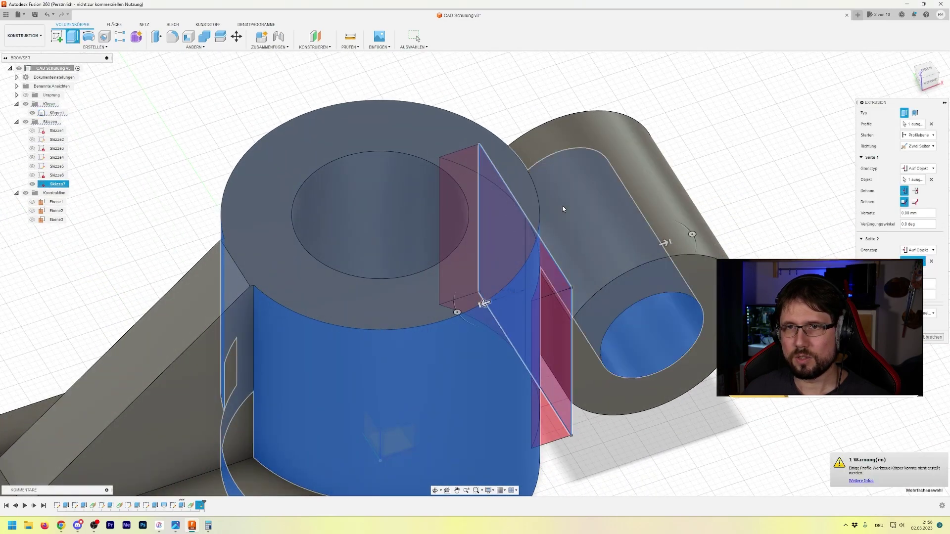
middle_drag(700, 332, 588, 287)
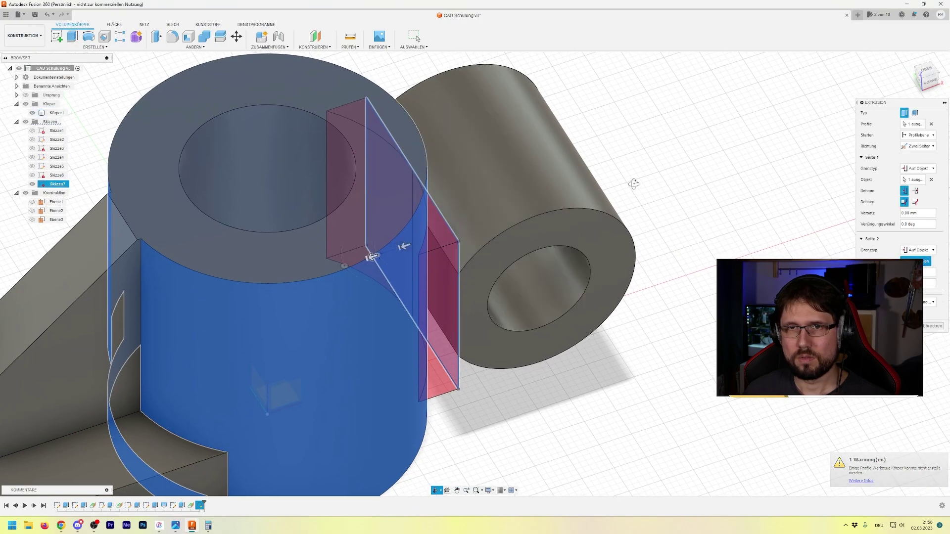
shift+middle_drag(526, 208, 611, 172)
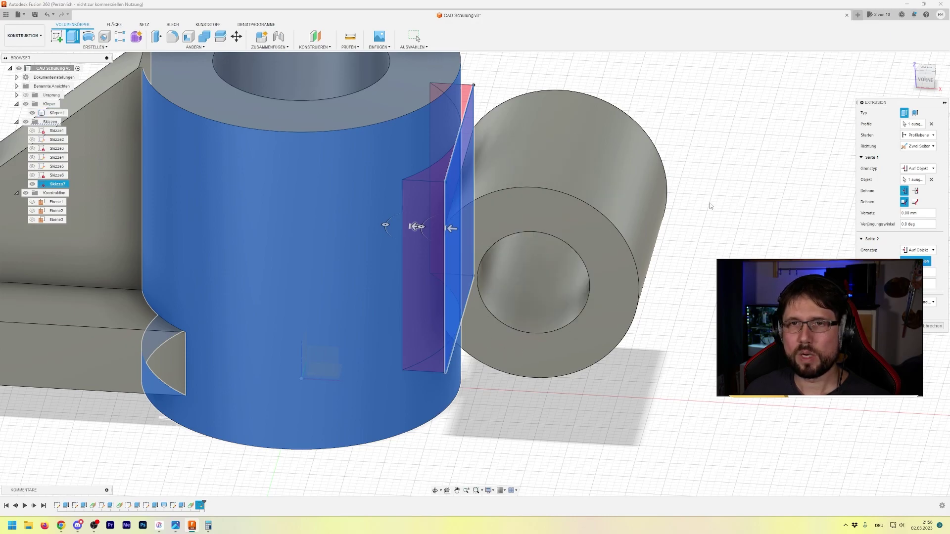
click(933, 146)
click(916, 158)
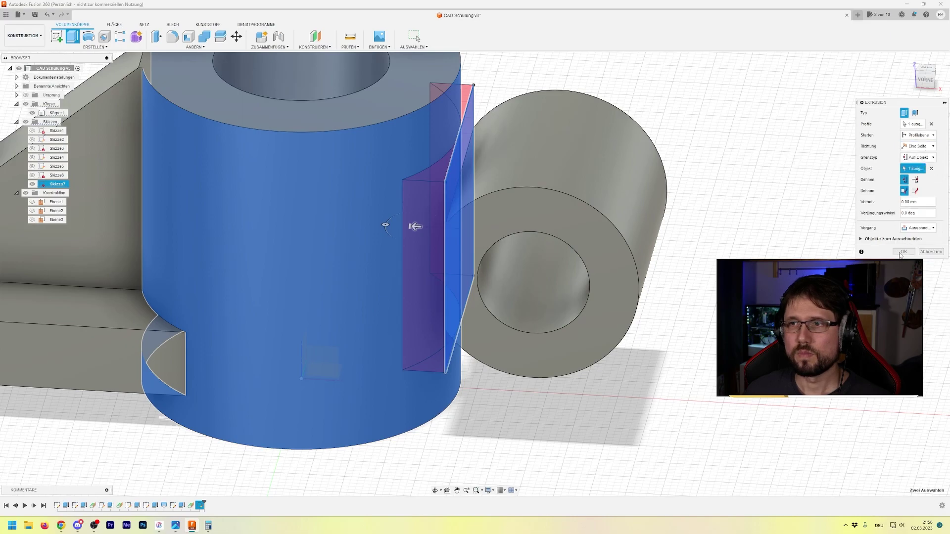
click(918, 228)
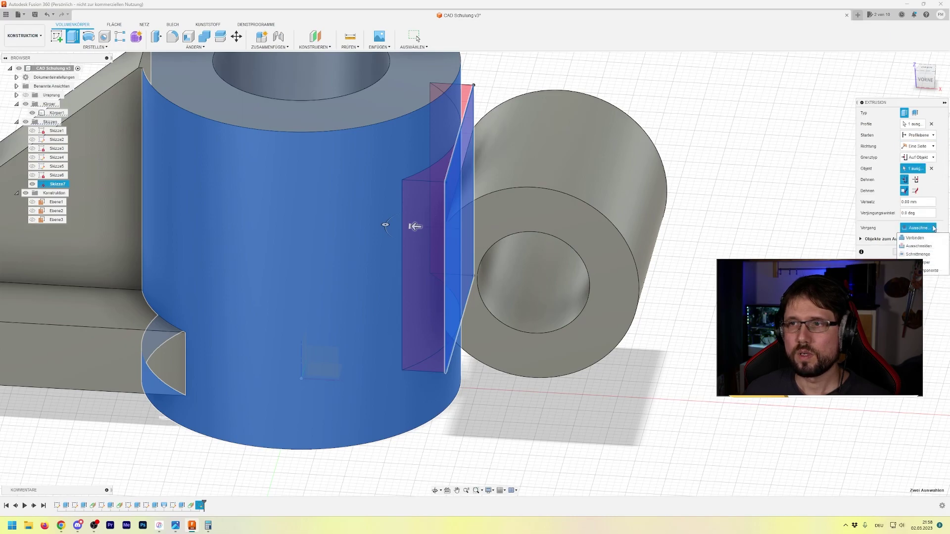
click(925, 254)
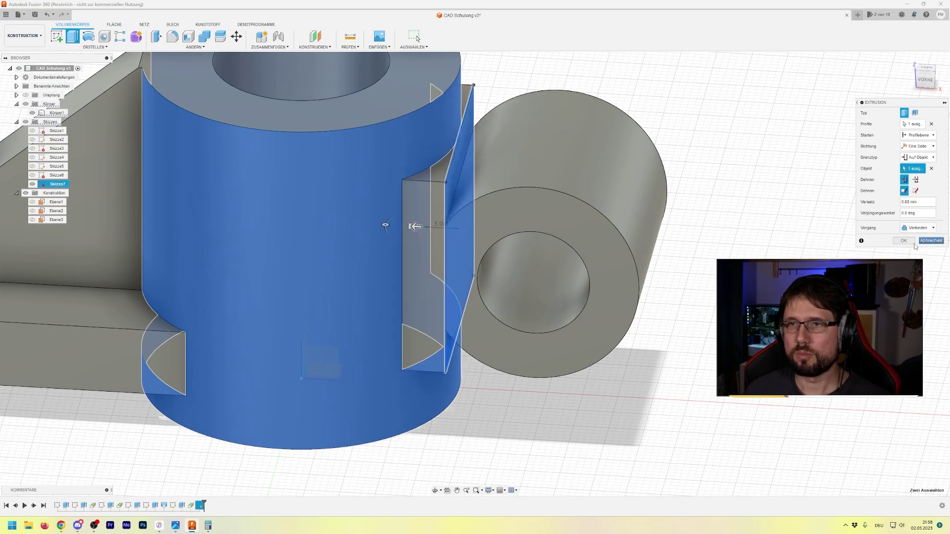
Test two directions to the tube's inner face, revert to one side, and confirm the web
shift+middle_drag(684, 219, 697, 202)
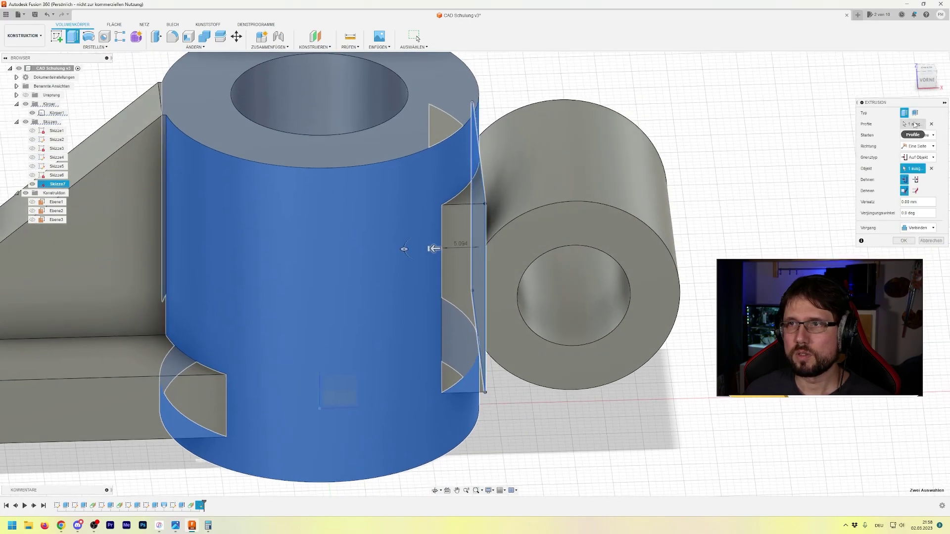
click(932, 145)
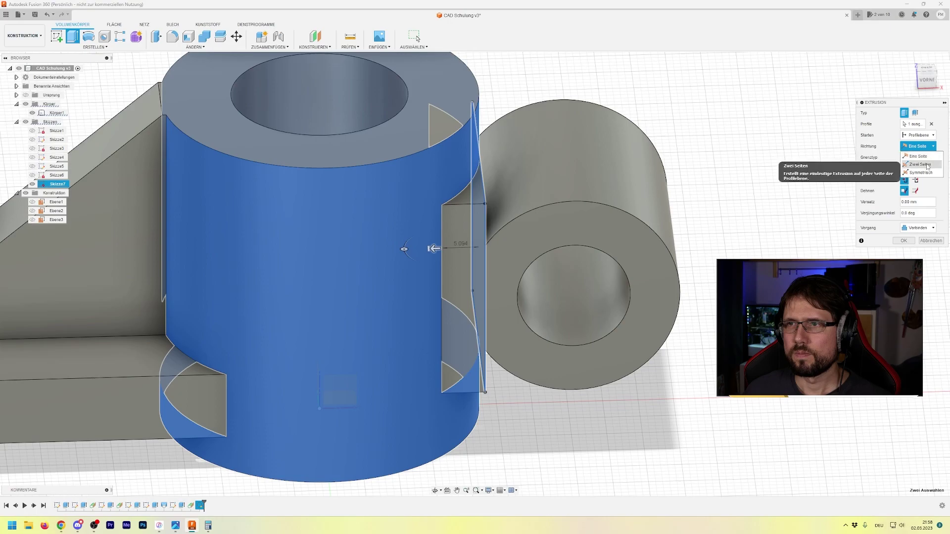
click(920, 168)
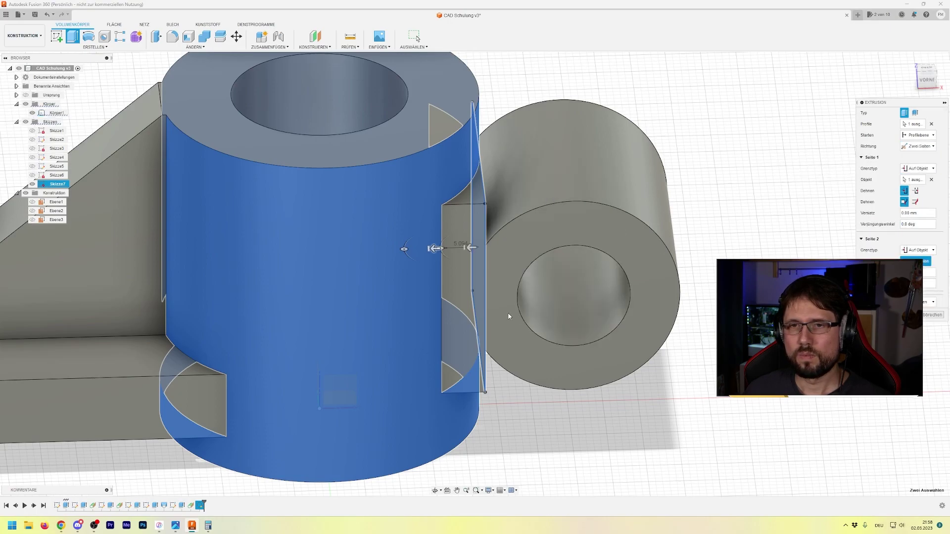
click(546, 271)
shift+middle_drag(544, 268, 547, 263)
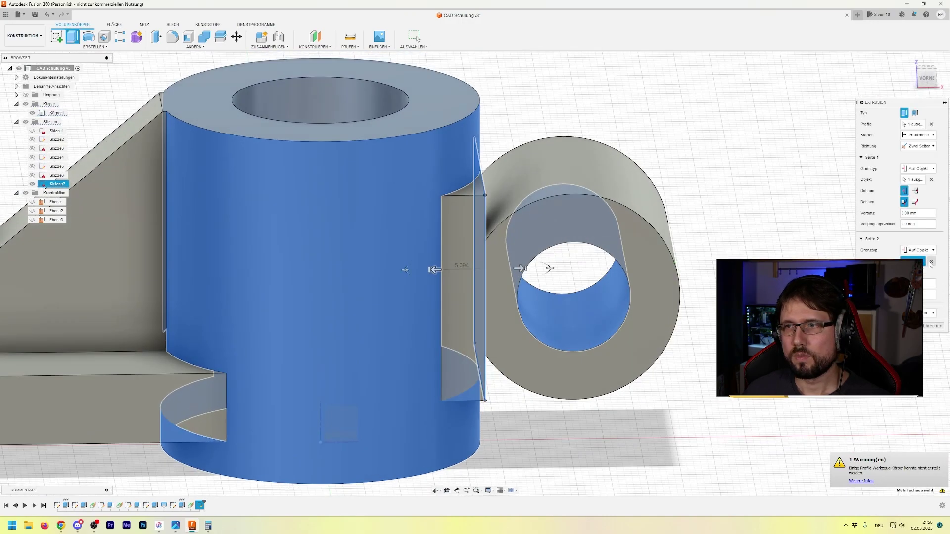
click(930, 262)
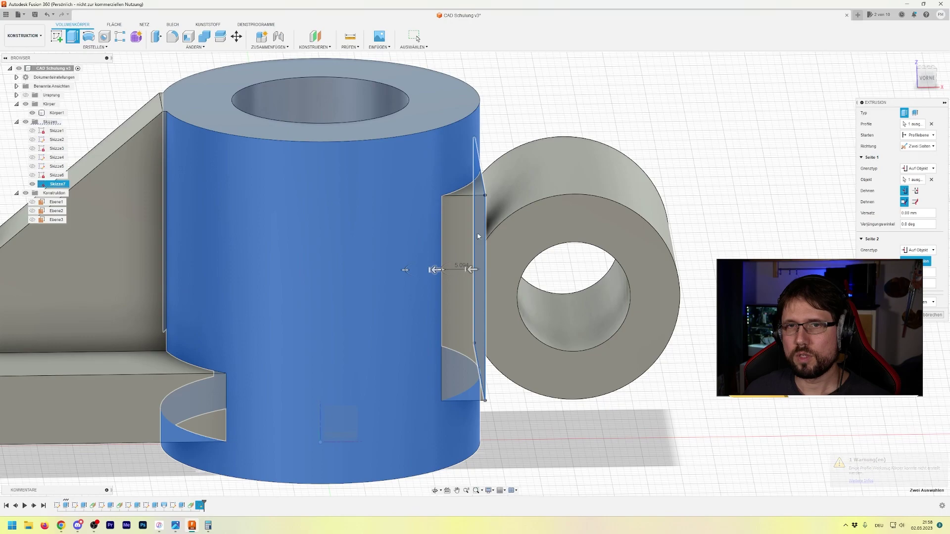
shift+middle_drag(550, 198, 569, 198)
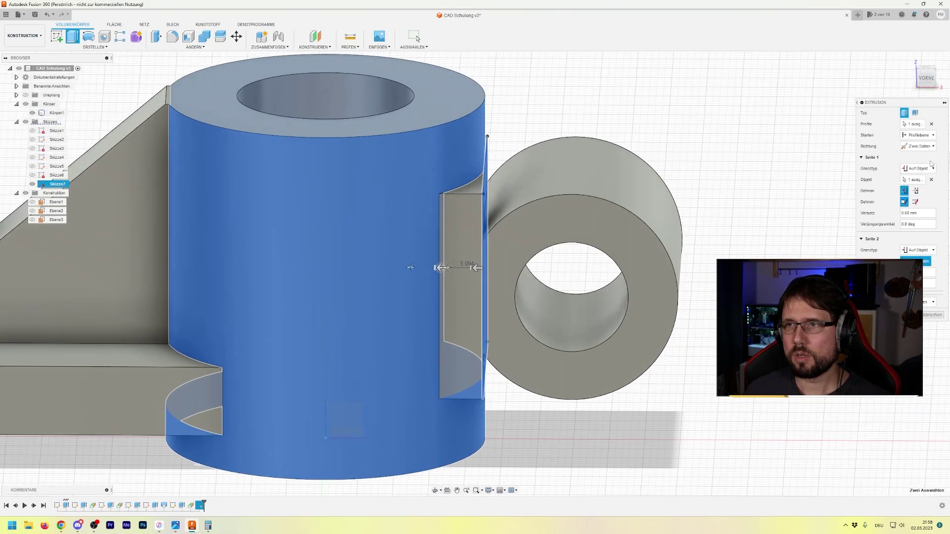
click(919, 146)
click(919, 157)
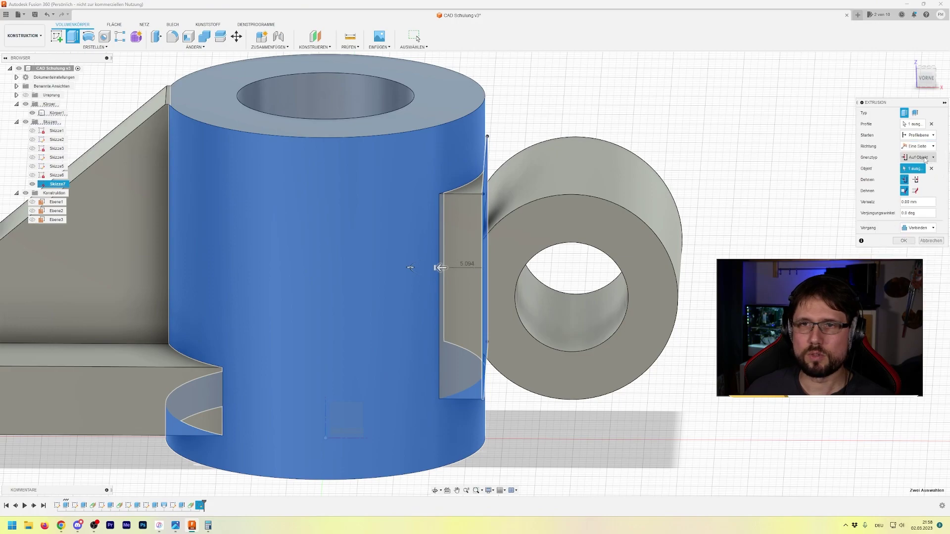
click(905, 240)
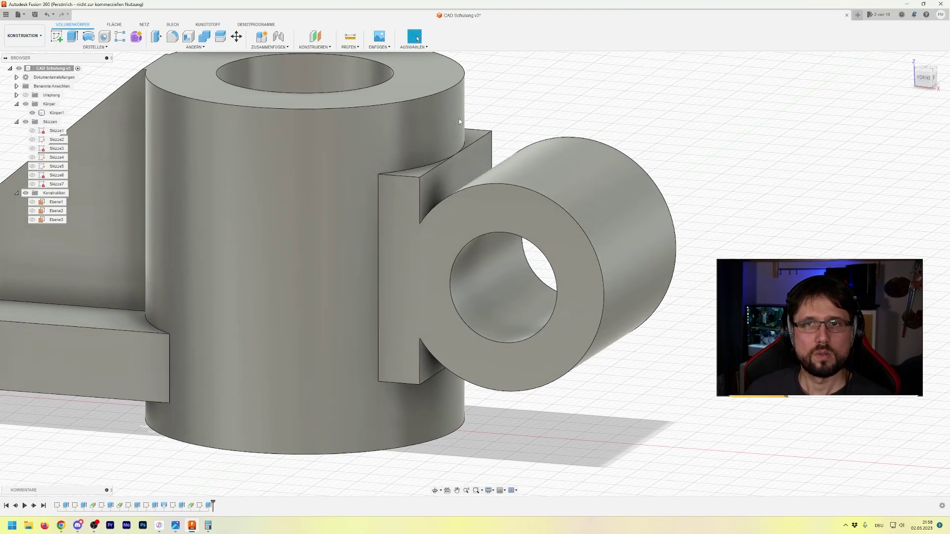
Extrude the small face beside the lug Auf Objekt up to the body, starting at Profilebene
click(73, 42)
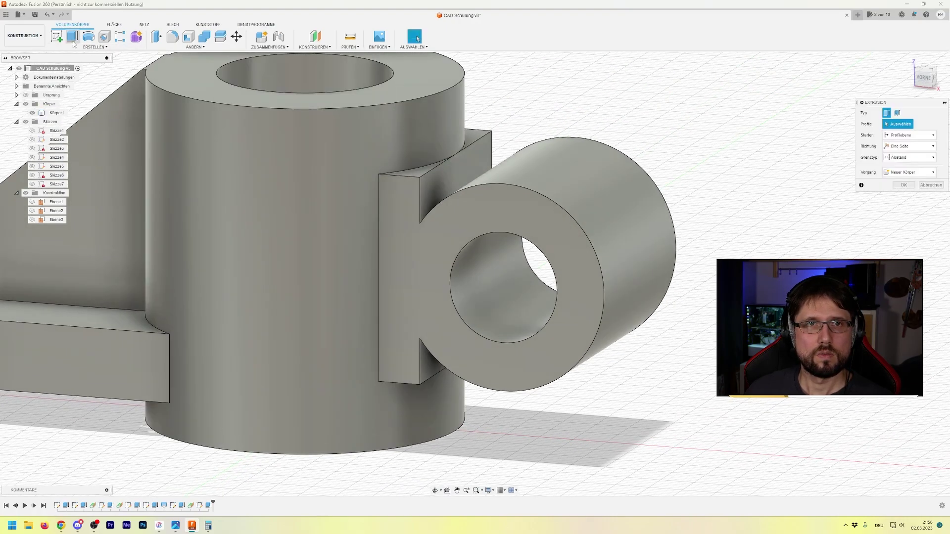
click(447, 182)
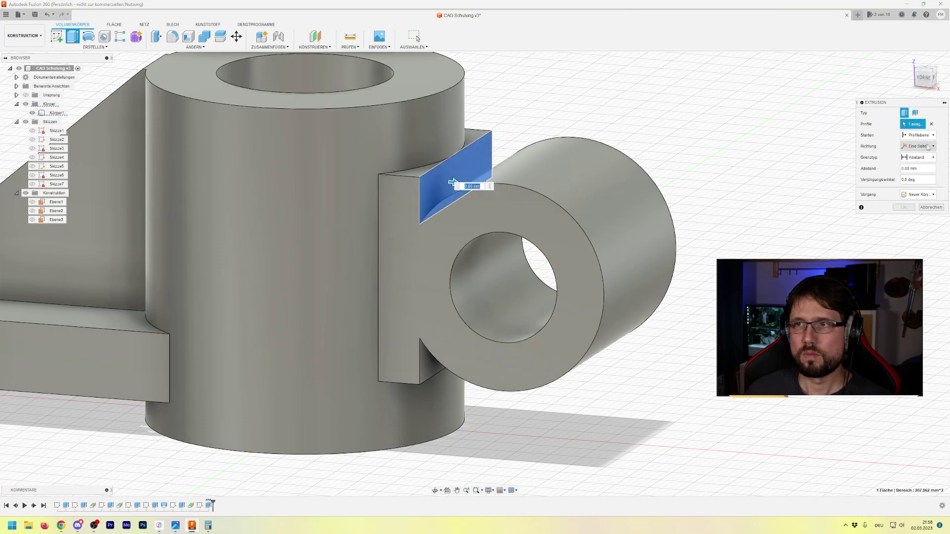
click(933, 157)
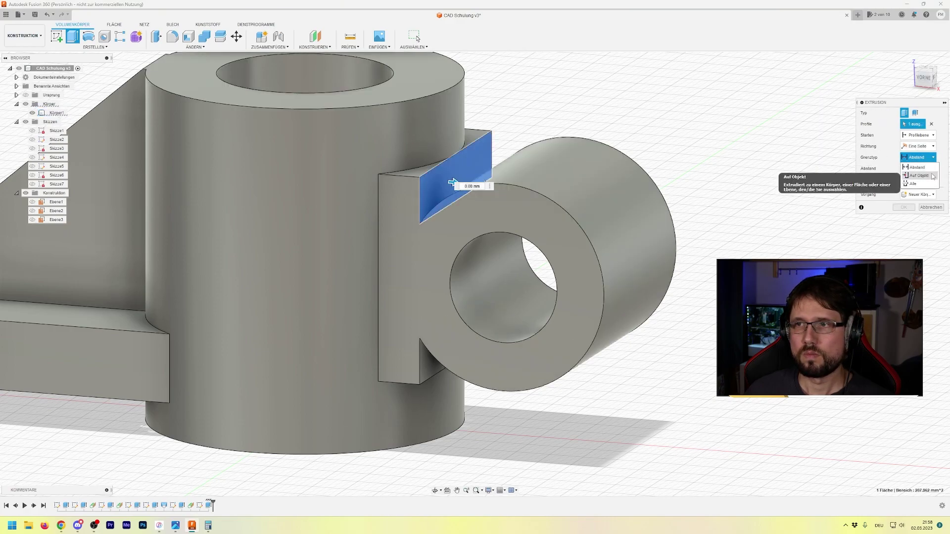
click(918, 176)
shift+middle_drag(624, 188, 660, 180)
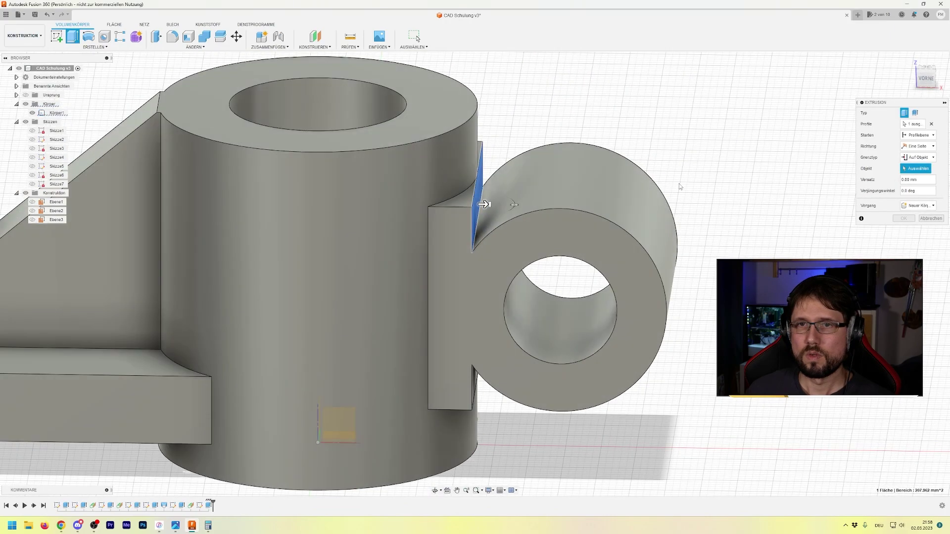
click(643, 222)
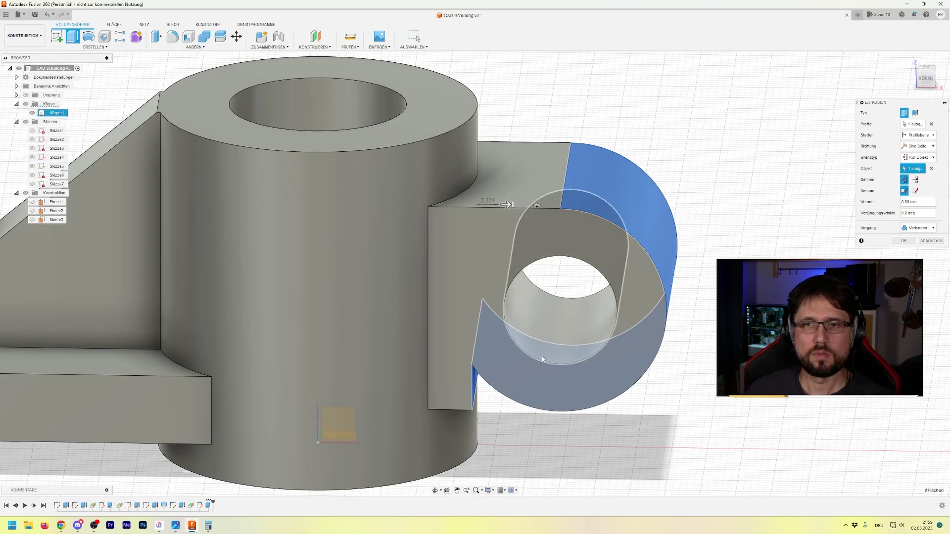
click(474, 386)
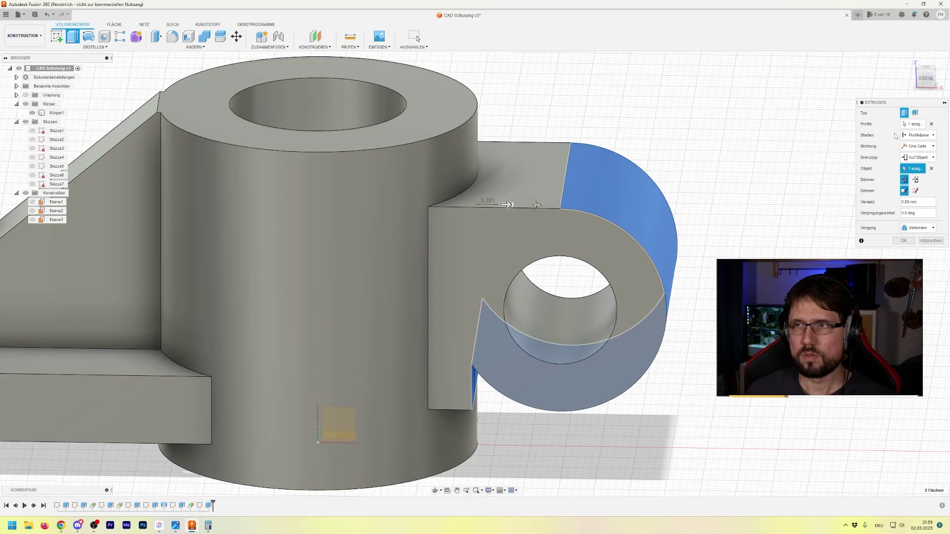
click(933, 136)
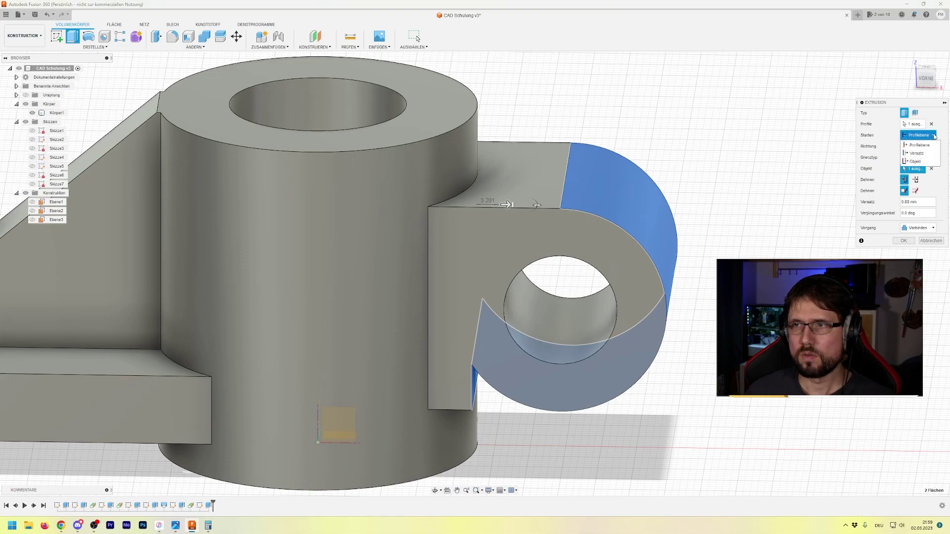
click(918, 144)
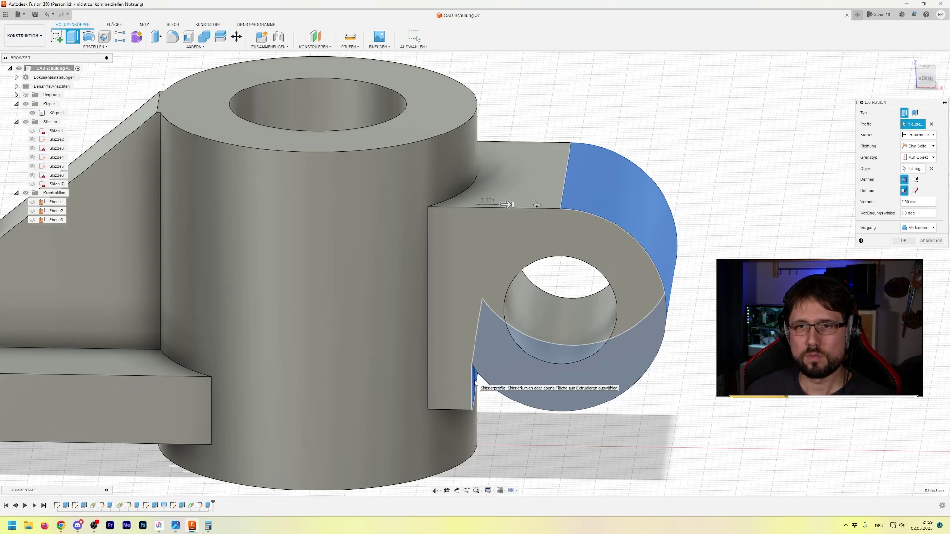
shift+middle_drag(474, 382, 492, 411)
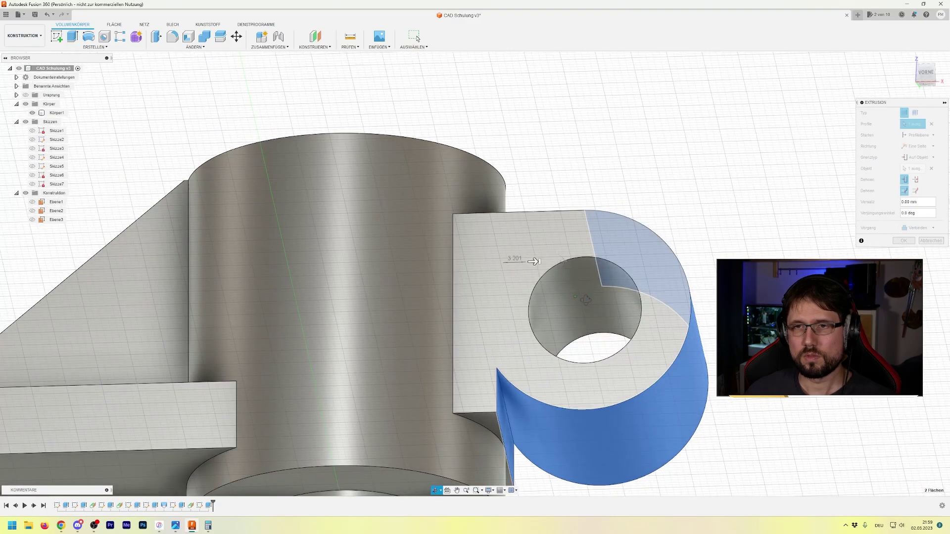
shift+middle_drag(574, 302, 574, 385)
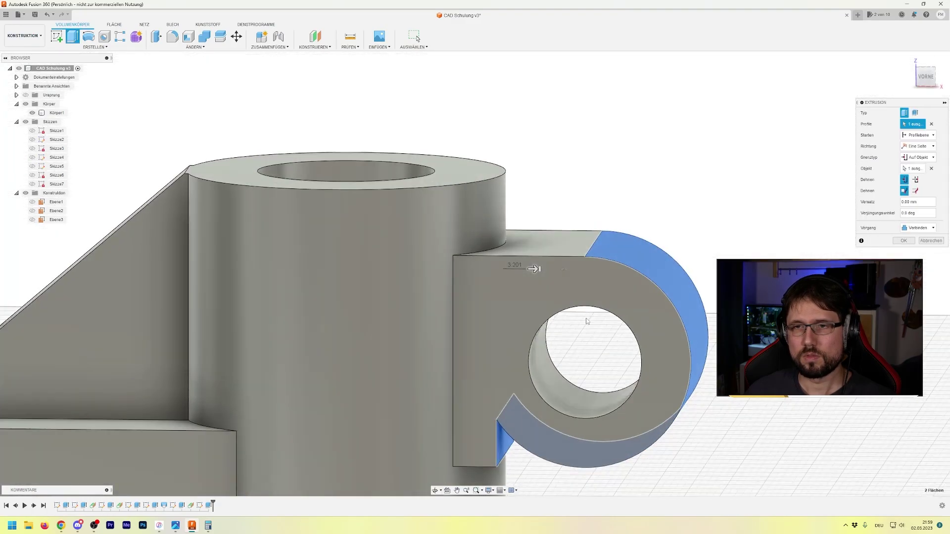
key(Return)
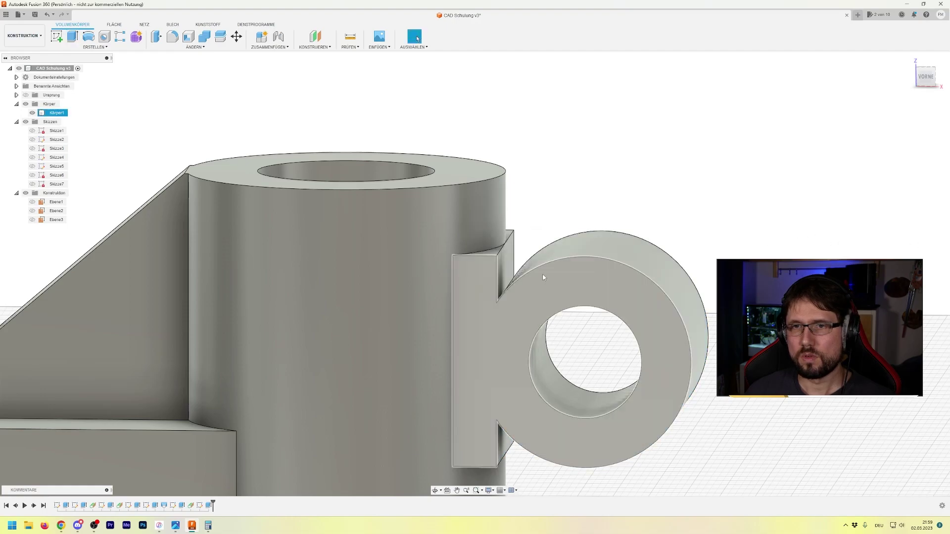
Extrude the upper and lower slanted gap faces Auf Objekt up to the lug as a join
click(509, 269)
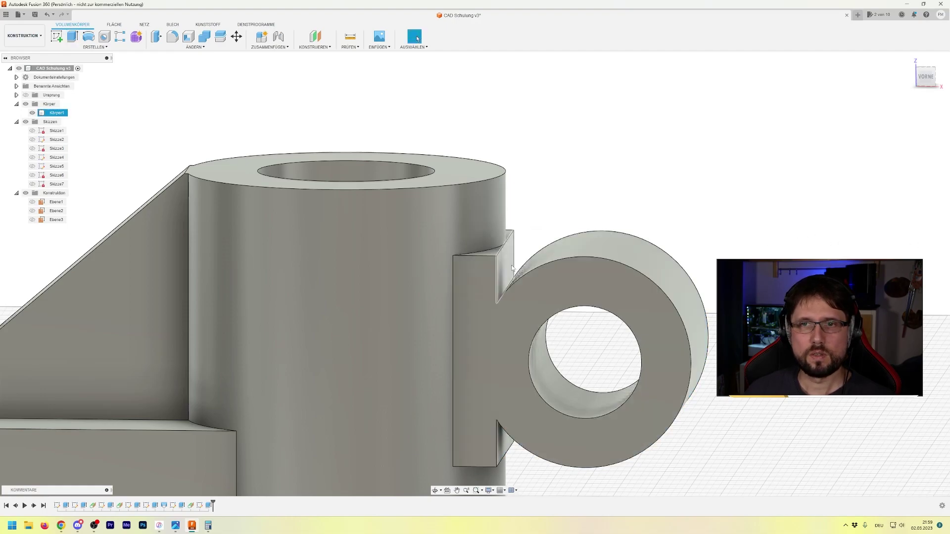
ctrl+click(504, 431)
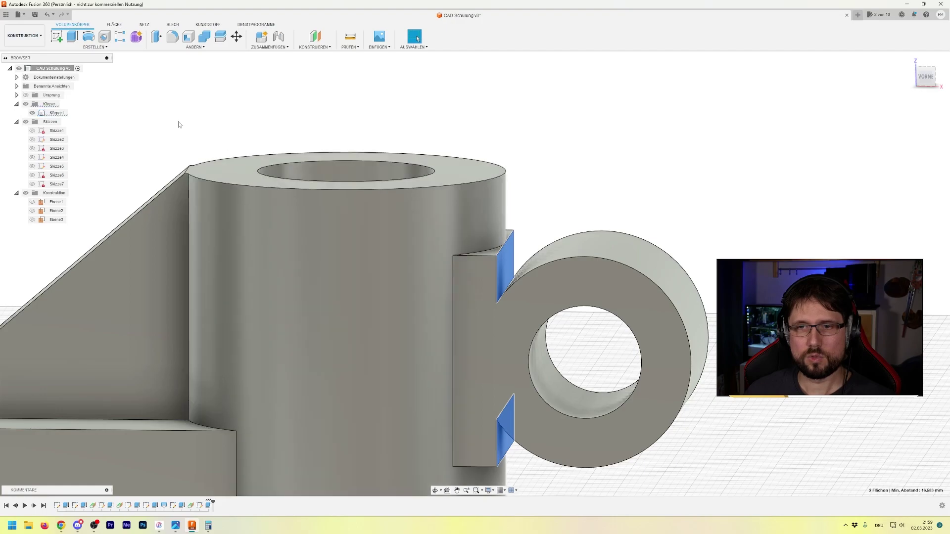
key(e)
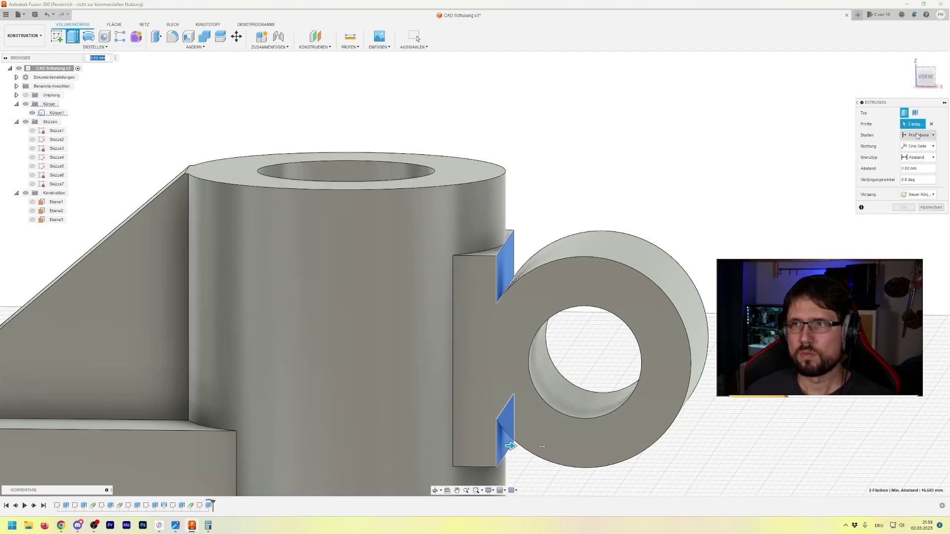
click(933, 158)
click(930, 176)
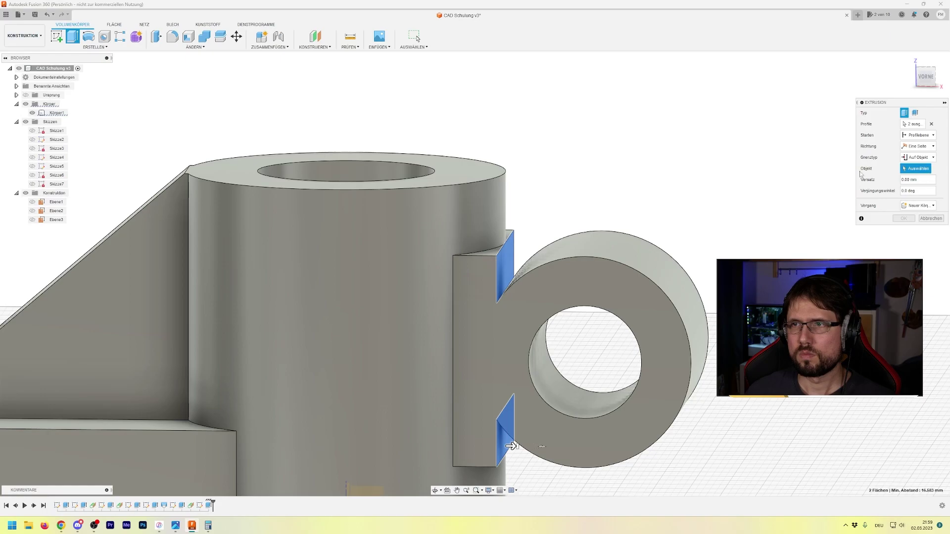
click(549, 257)
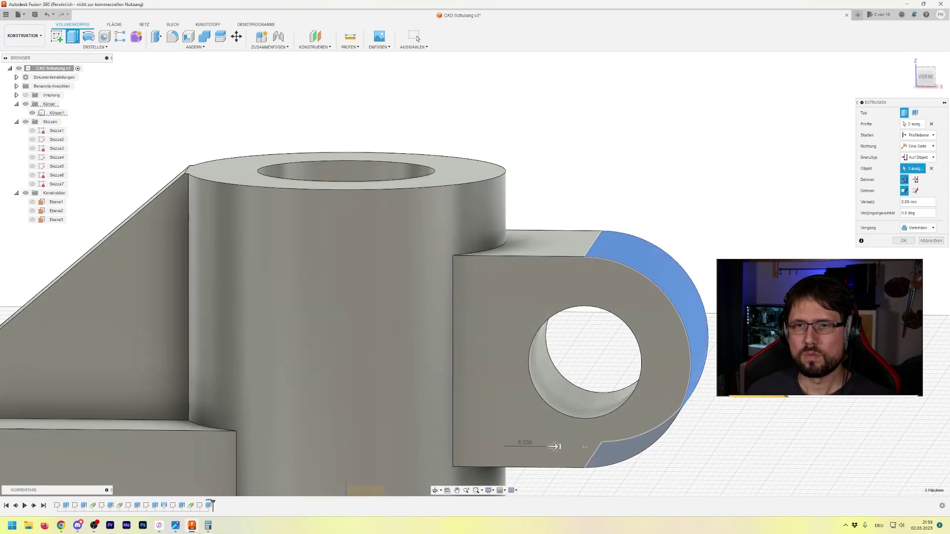
shift+middle_drag(475, 297, 446, 276)
shift+middle_drag(518, 421, 593, 471)
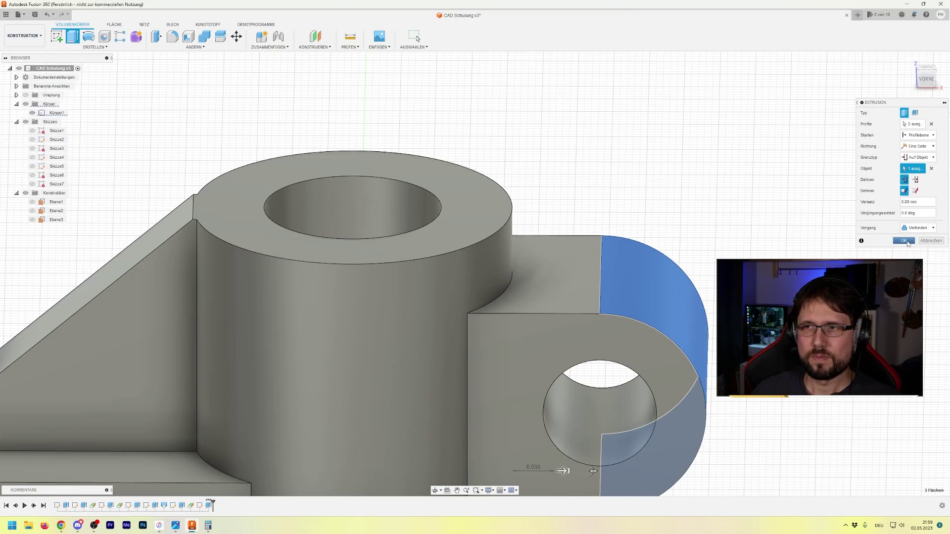
click(904, 241)
Inspect the finished lug, then save the design as new version v4
shift+middle_drag(831, 301, 804, 277)
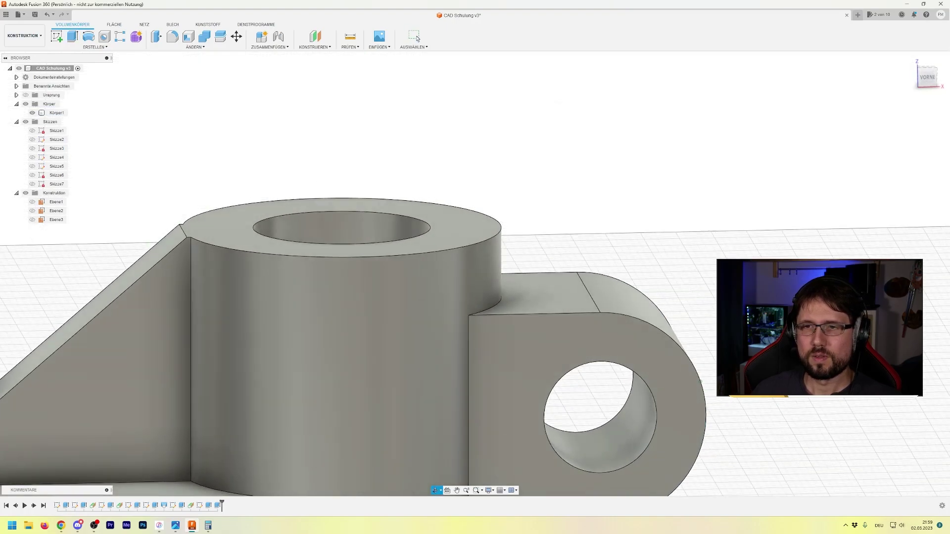
mouse_move(757, 307)
middle_down()
mouse_move(703, 341)
mouse_move(590, 334)
middle_up()
scroll(588, 331, up, 3)
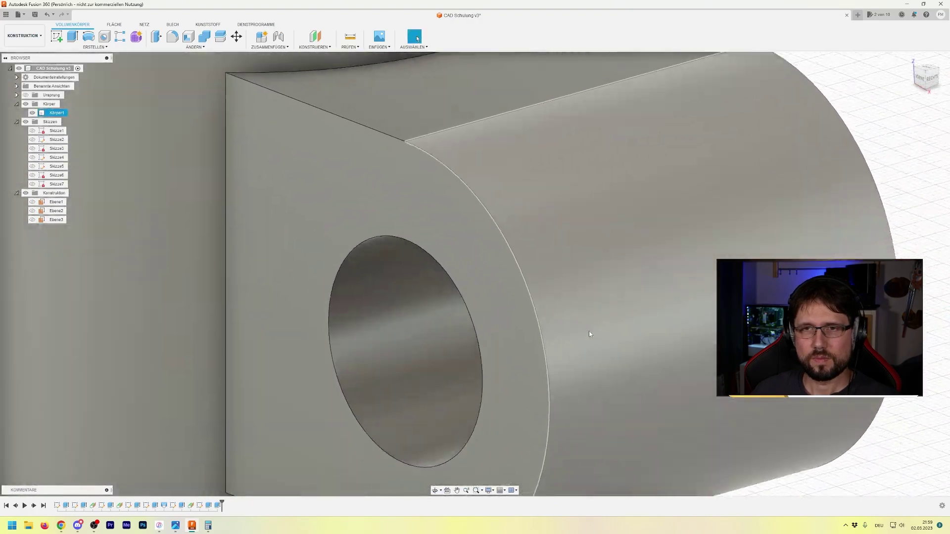
scroll(588, 331, down, 5)
scroll(588, 331, down, 3)
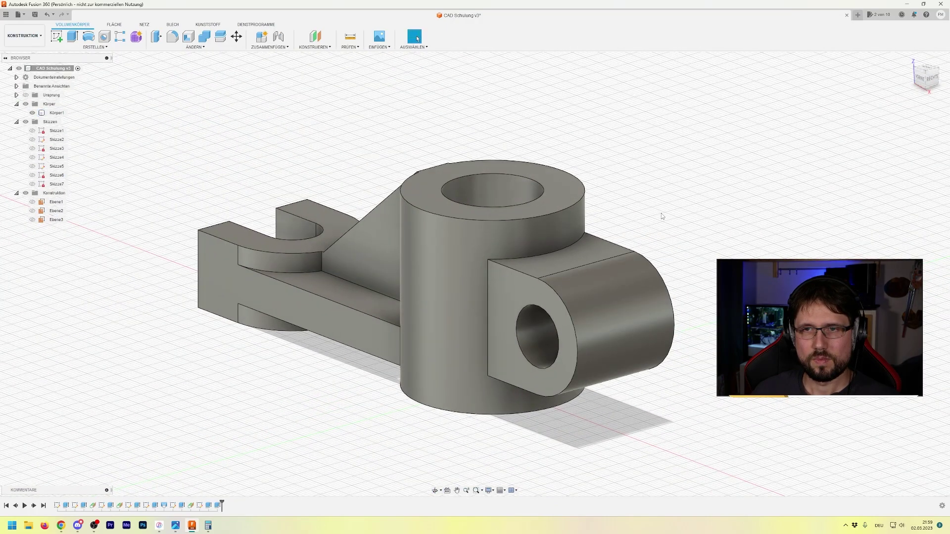
key(ctrl+s)
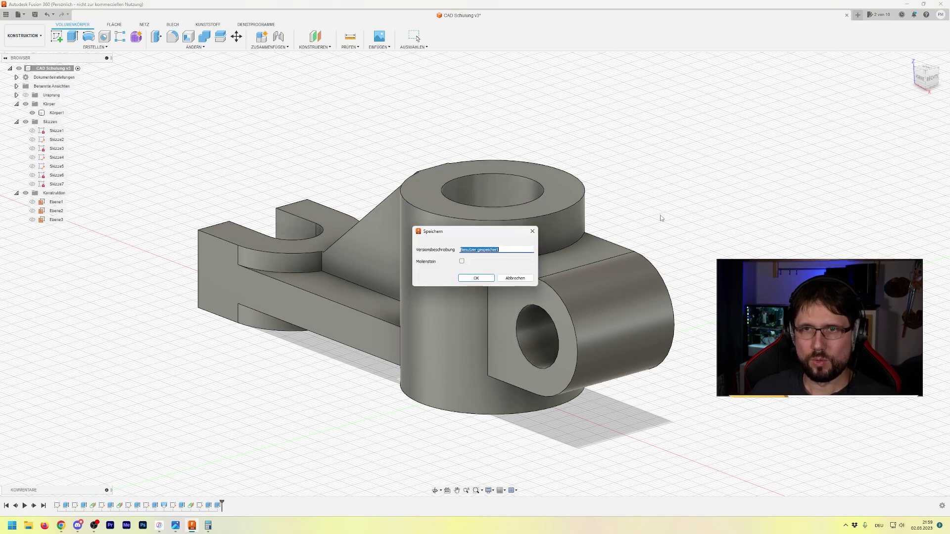
key(Return)
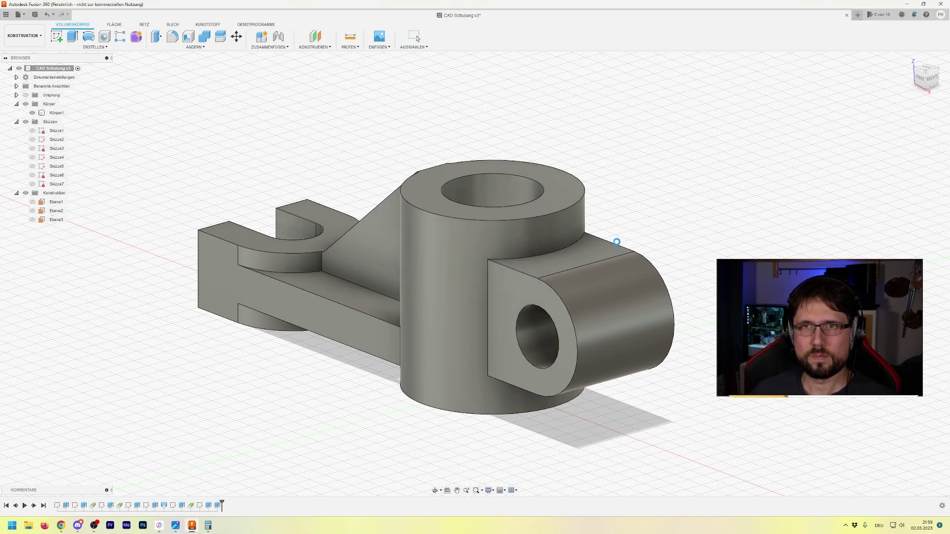
Return the model to the home isometric view and bring up the reference drawing
shift+middle_drag(621, 206, 635, 207)
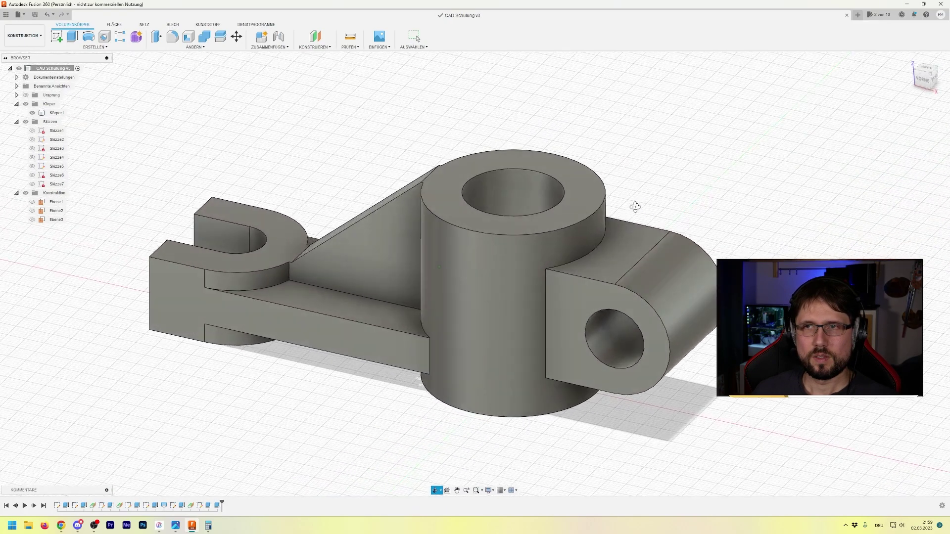
click(910, 60)
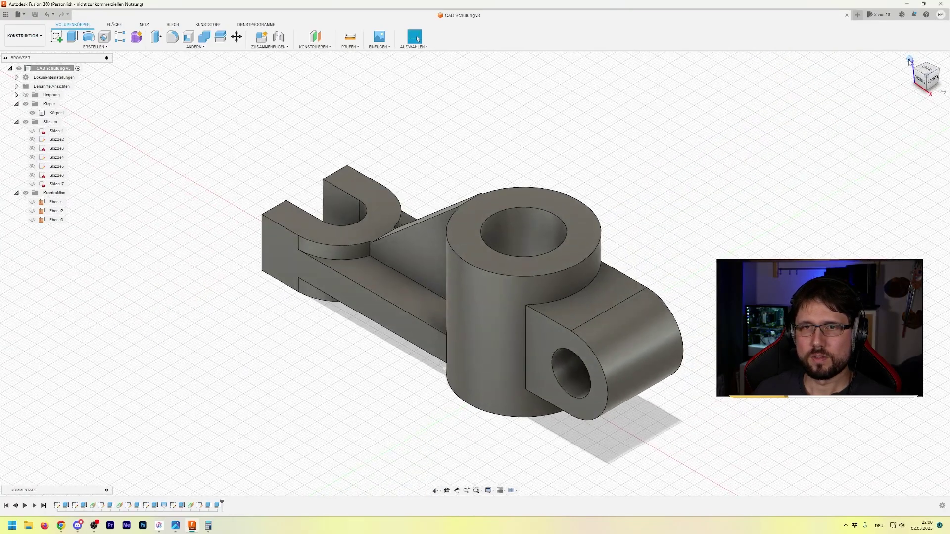
click(924, 73)
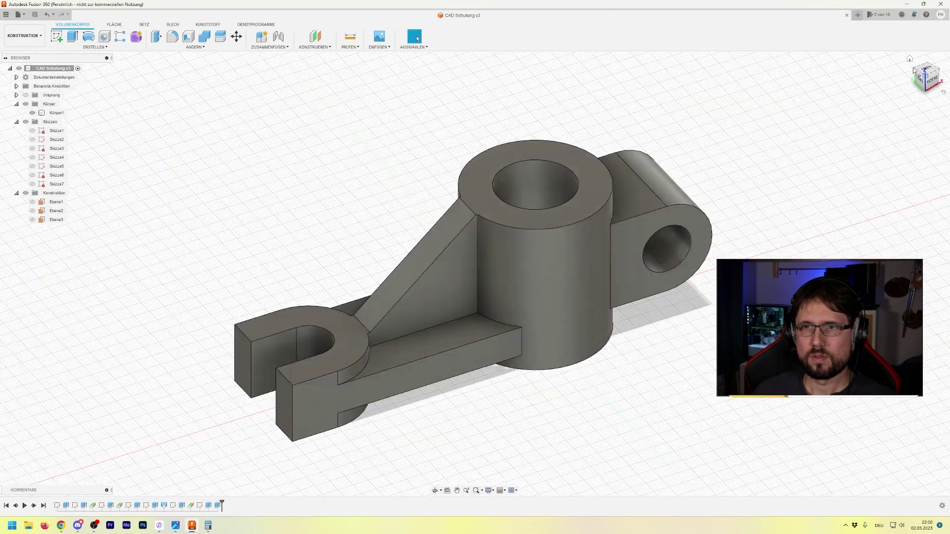
key(alt+Tab)
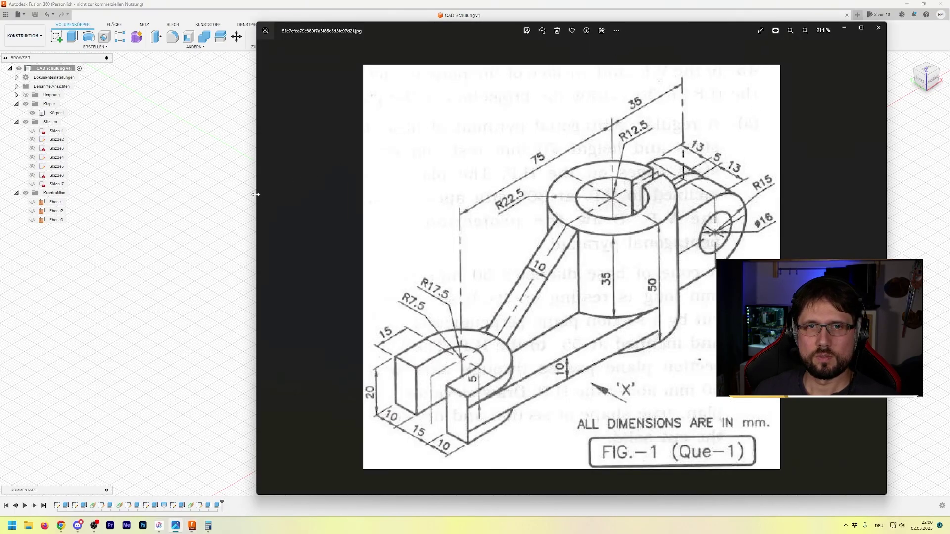
Place the reference drawing beside the panned model, compare, then bring Fusion 360 forward
drag(256, 195, 420, 189)
click(356, 277)
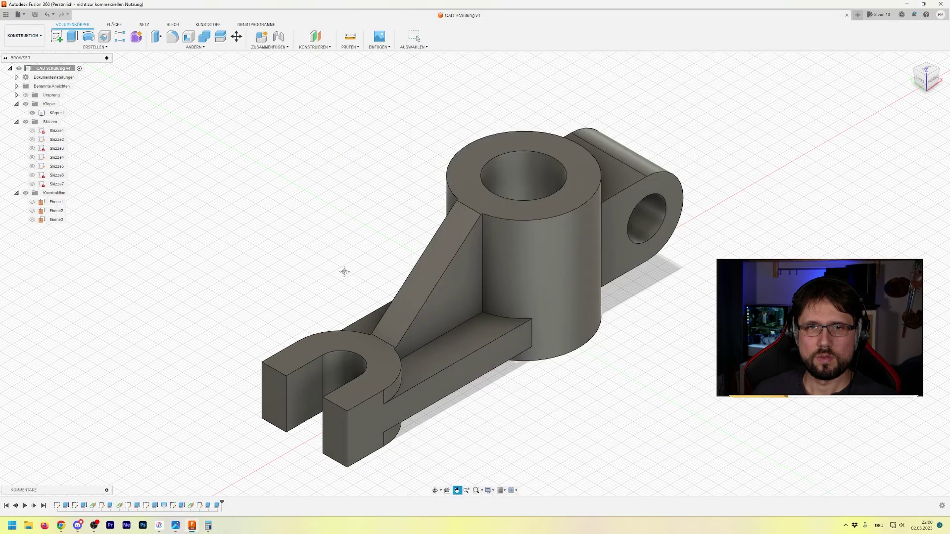
middle_drag(344, 269, 158, 266)
key(alt+Tab)
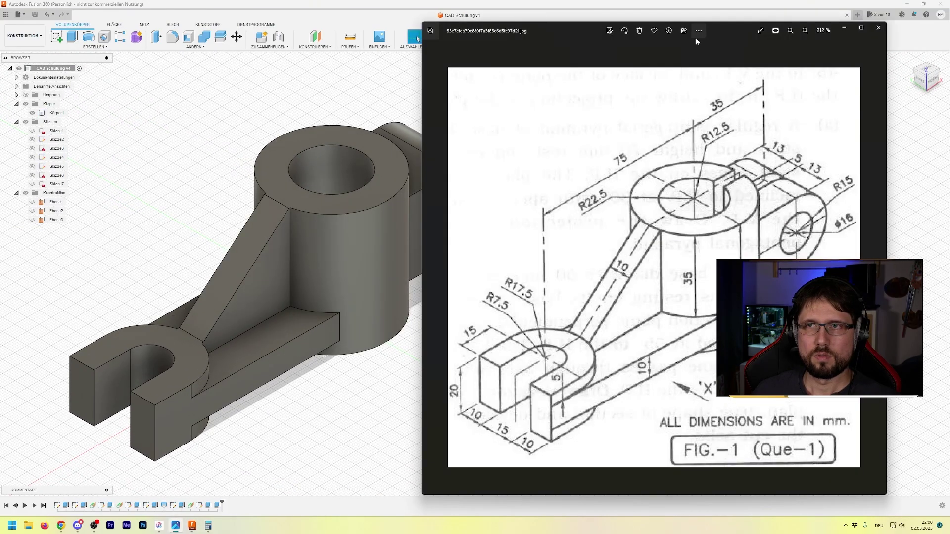
drag(735, 29, 789, 22)
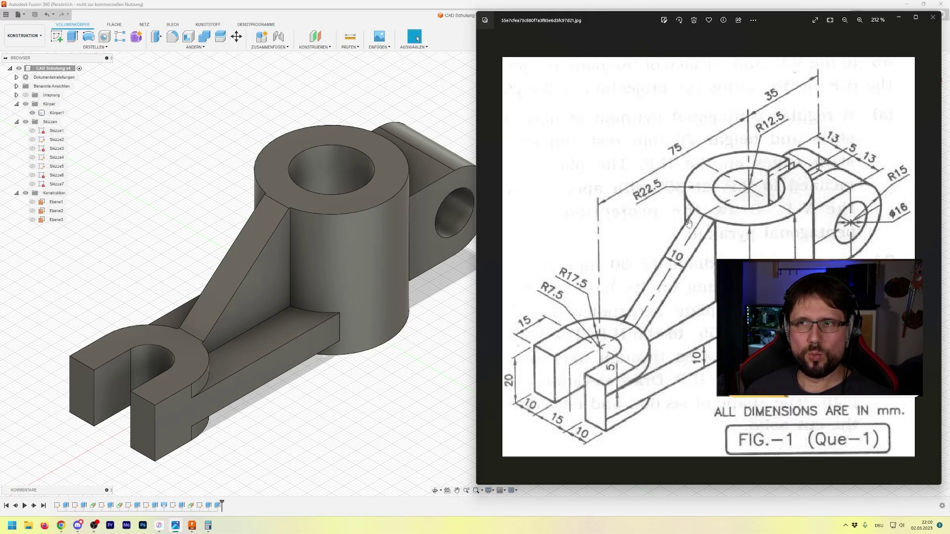
click(440, 7)
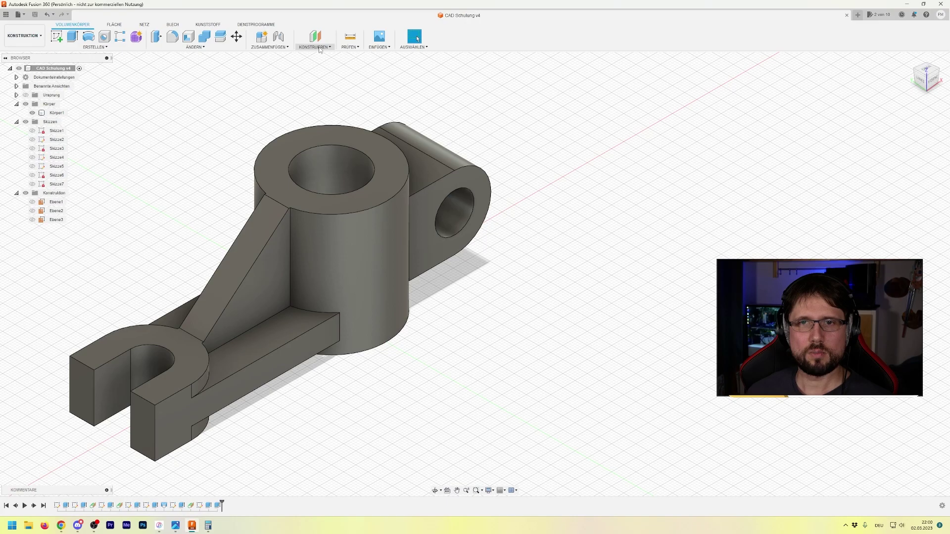
Start sketch Skizze8 on the hub's top face with the reference drawing showing beside it
click(56, 37)
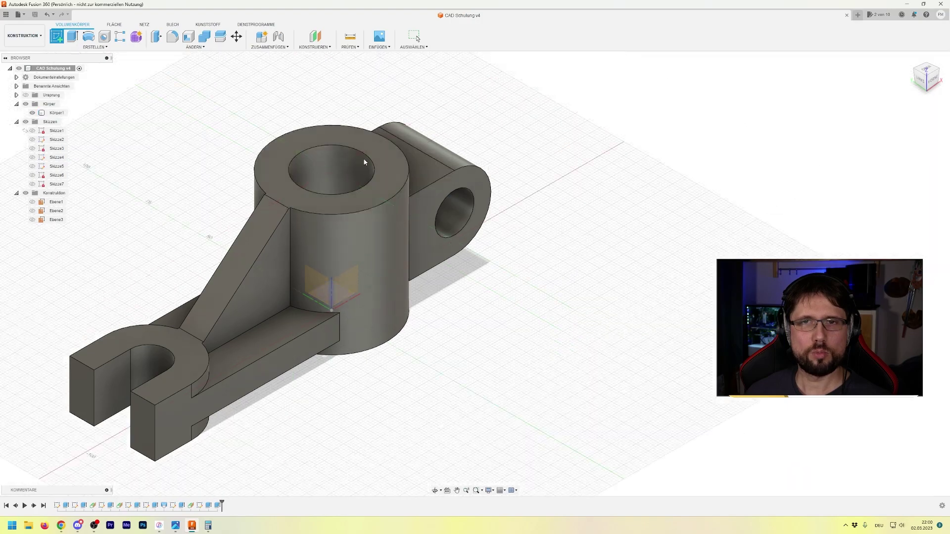
key(Escape)
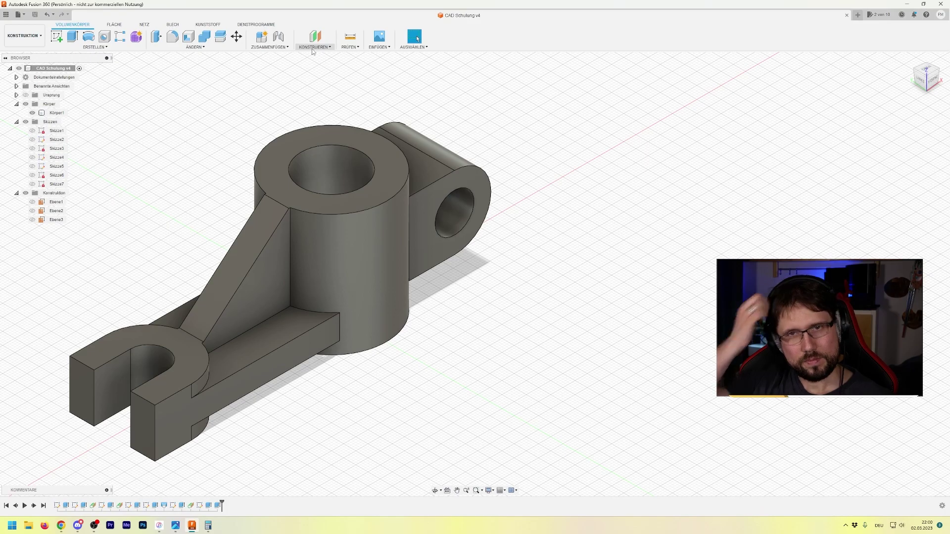
click(57, 36)
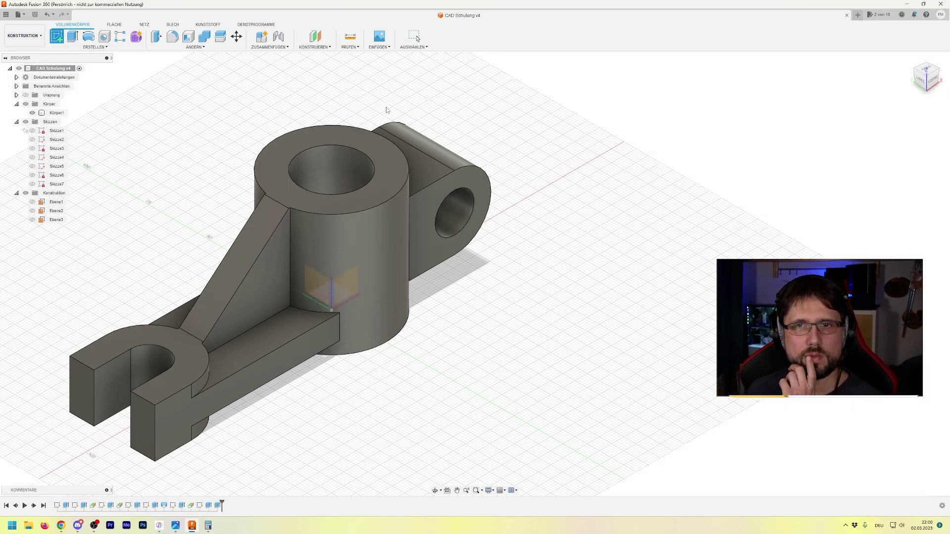
click(390, 157)
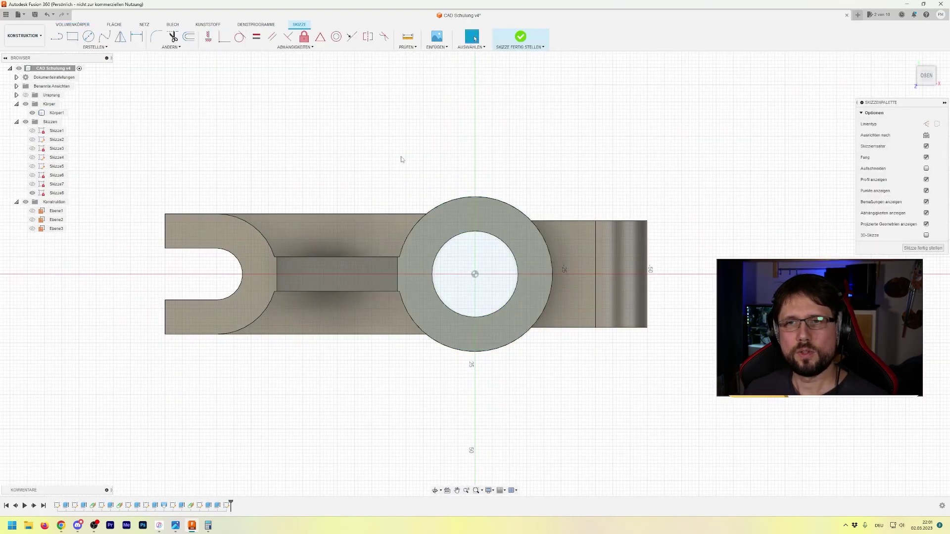
key(alt+Tab)
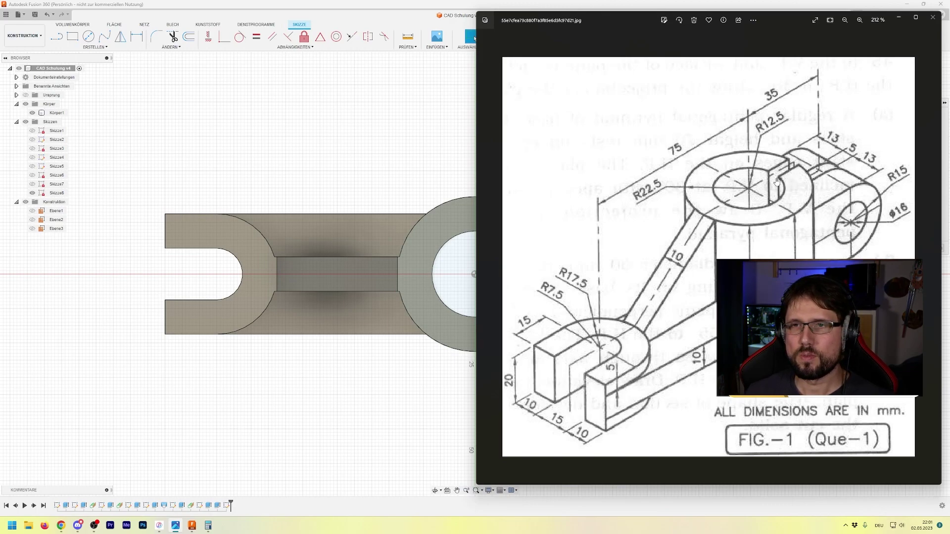
key(alt+Tab)
key(alt+Tab)
key(alt+Tab)
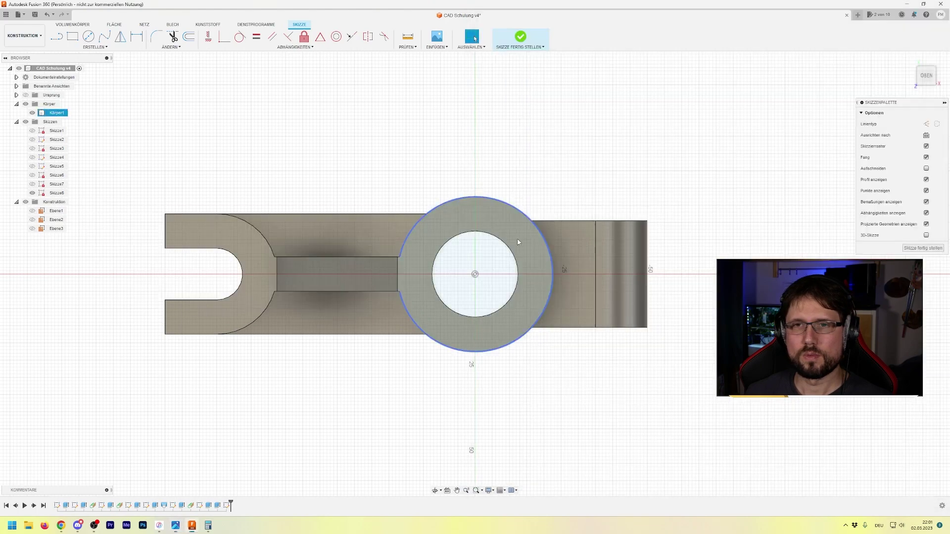
click(74, 37)
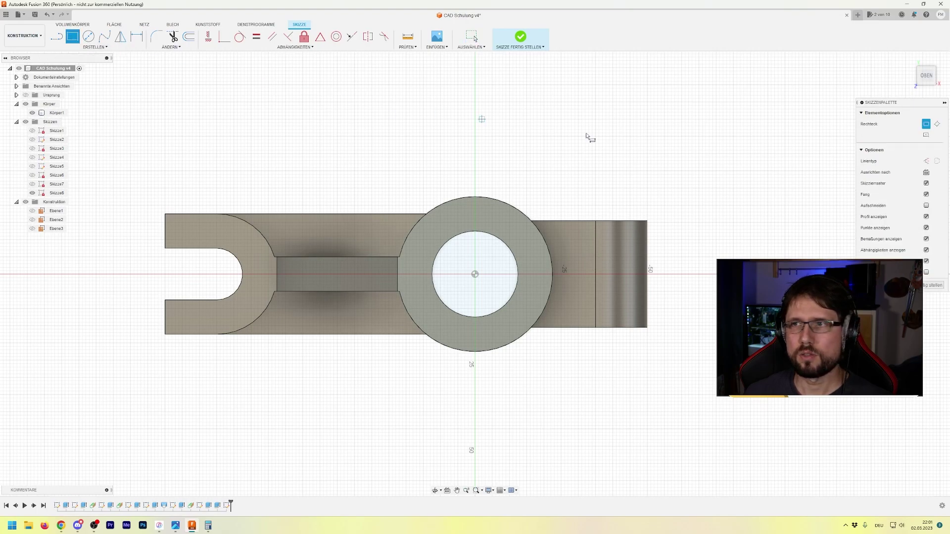
click(94, 47)
mouse_move(65, 63)
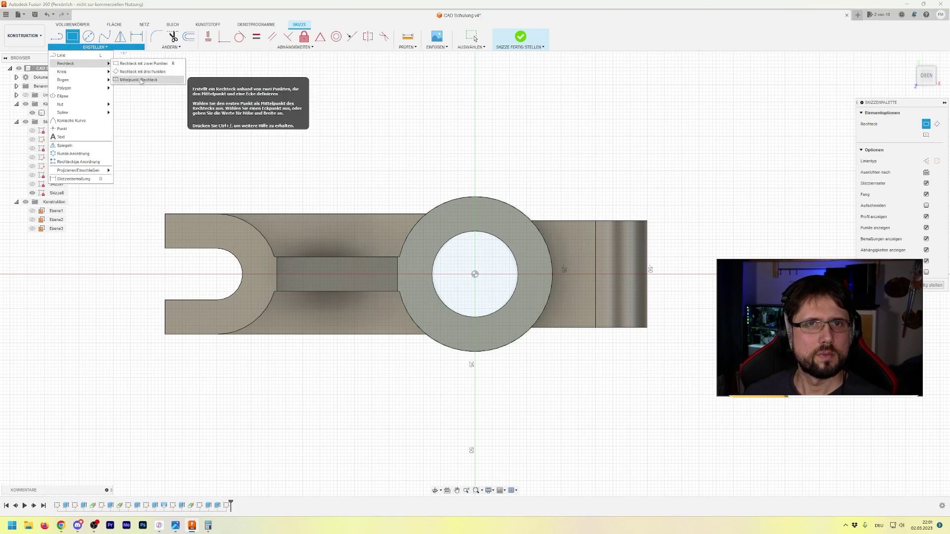
click(143, 80)
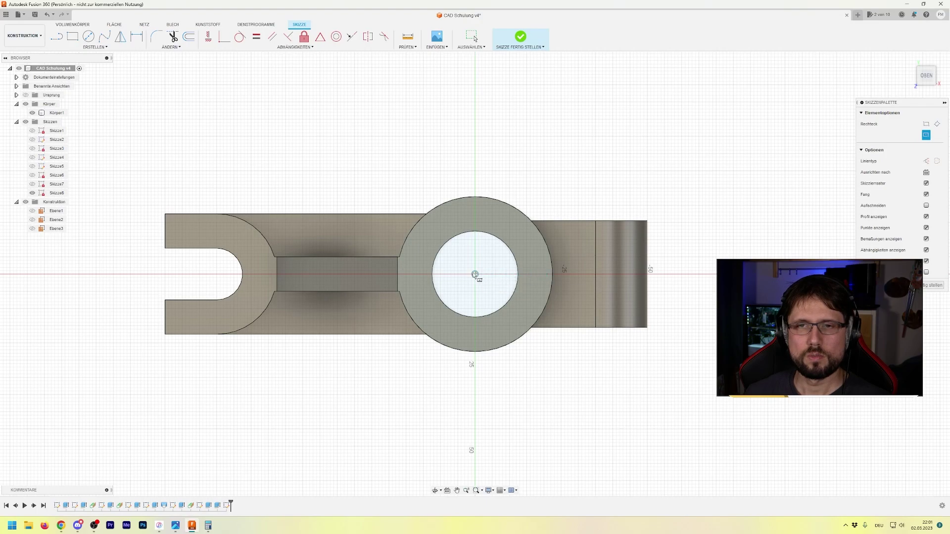
click(475, 274)
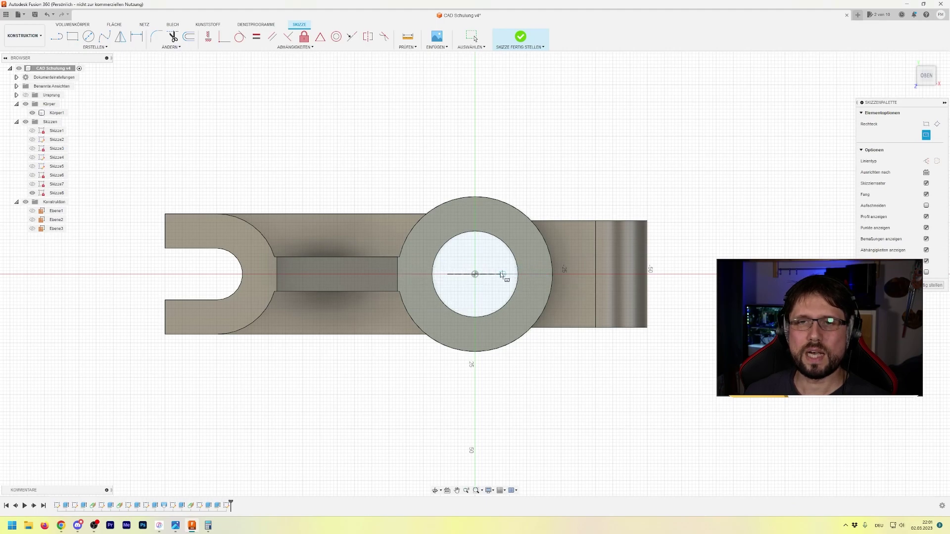
key(Escape)
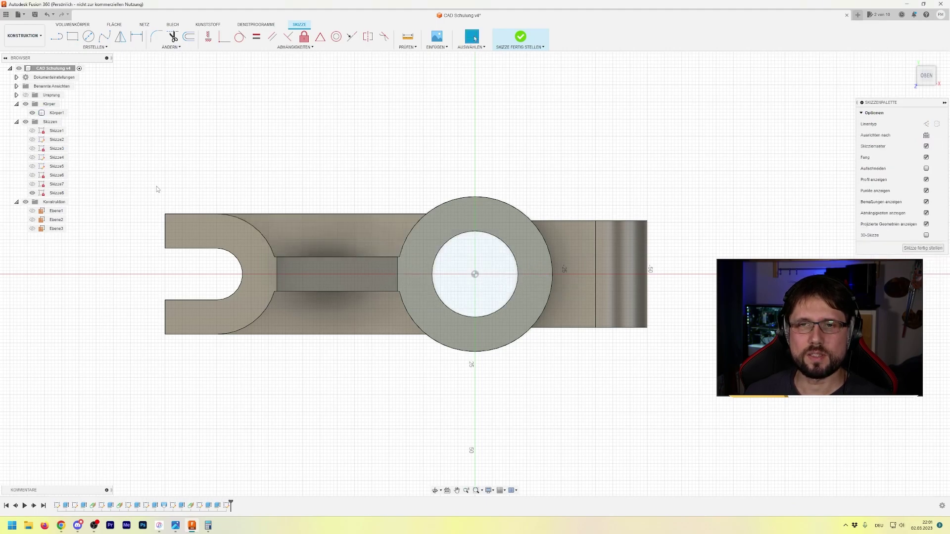
click(72, 37)
click(75, 47)
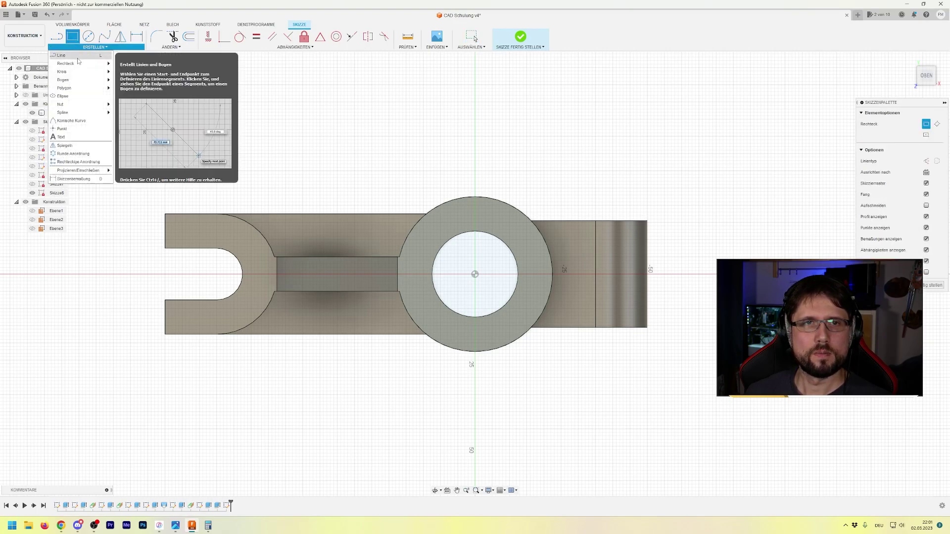
click(130, 79)
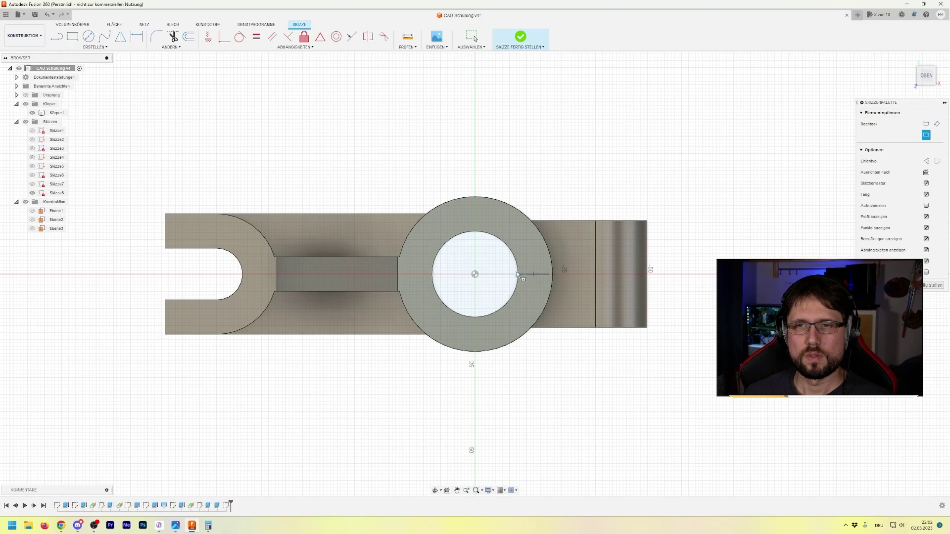
click(533, 274)
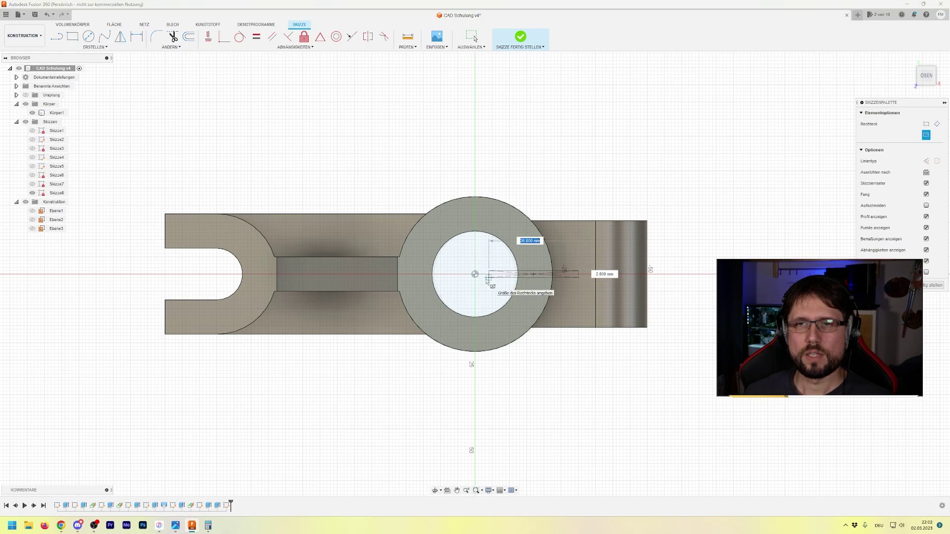
key(Escape)
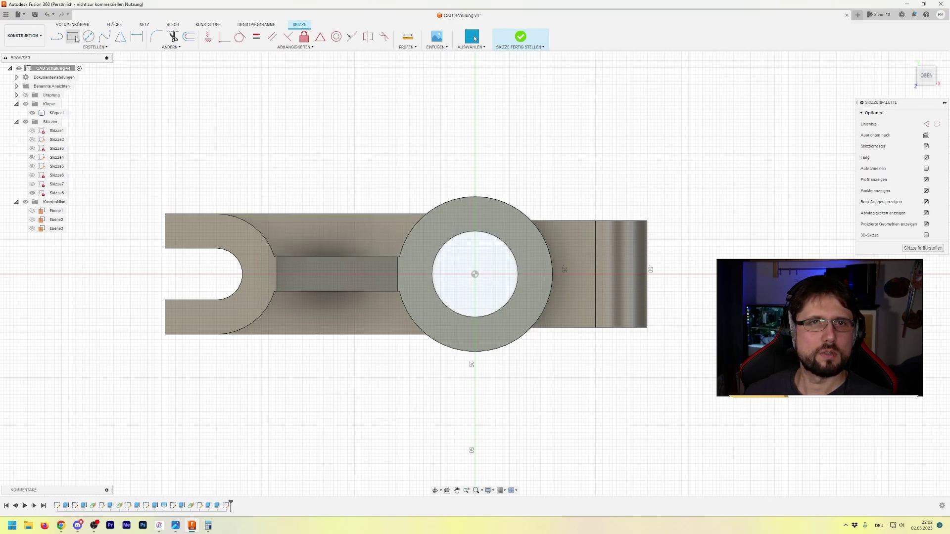
Draw a 40 mm by 5 mm centre rectangle on the horizontal axis through the side lug
click(72, 37)
click(94, 47)
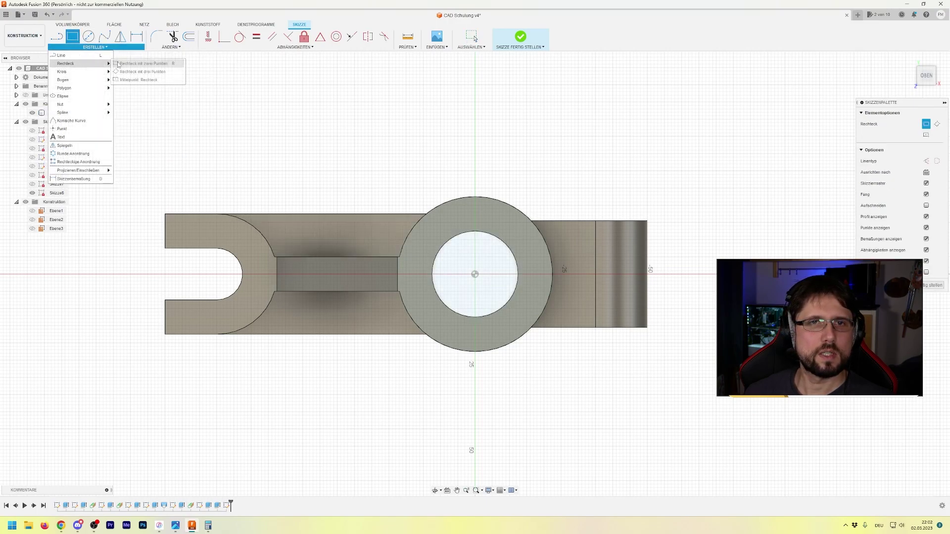
click(143, 80)
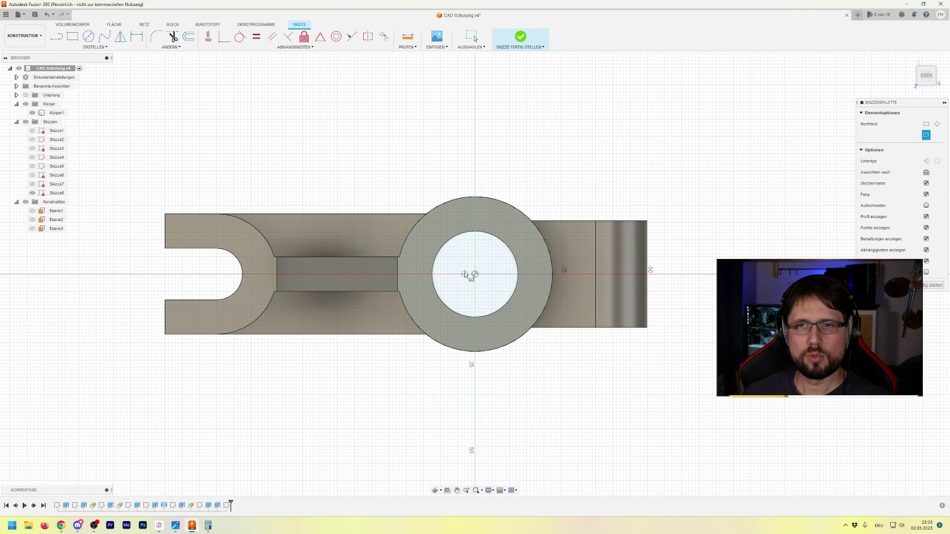
click(579, 274)
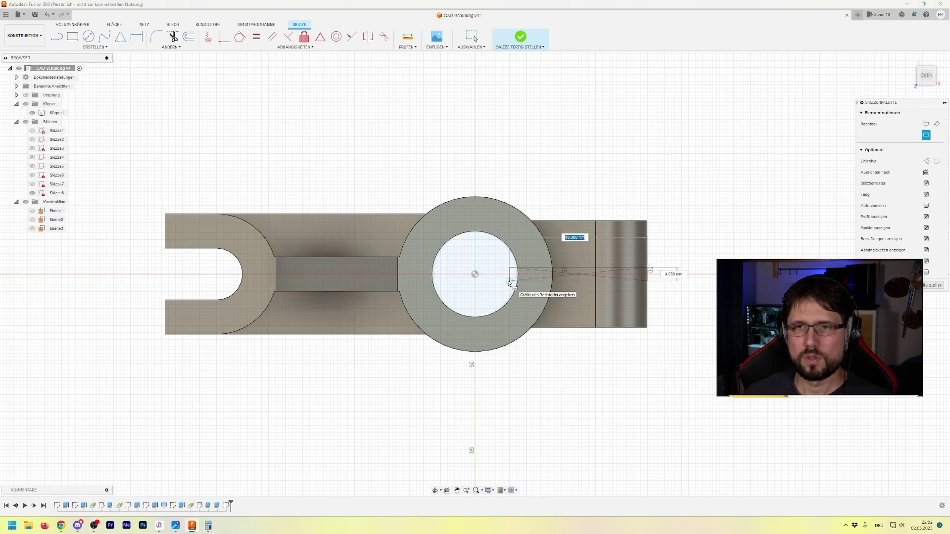
key(Tab)
text(5)
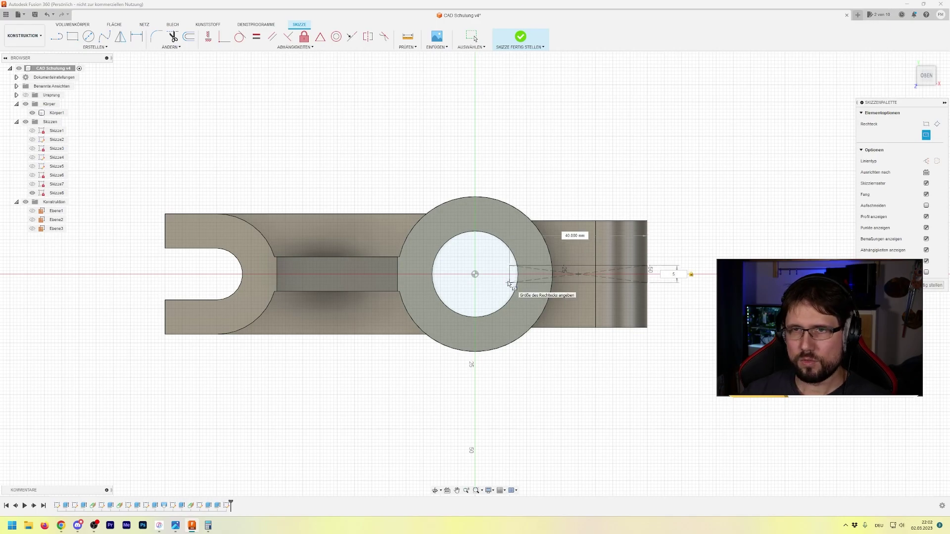
key(Tab)
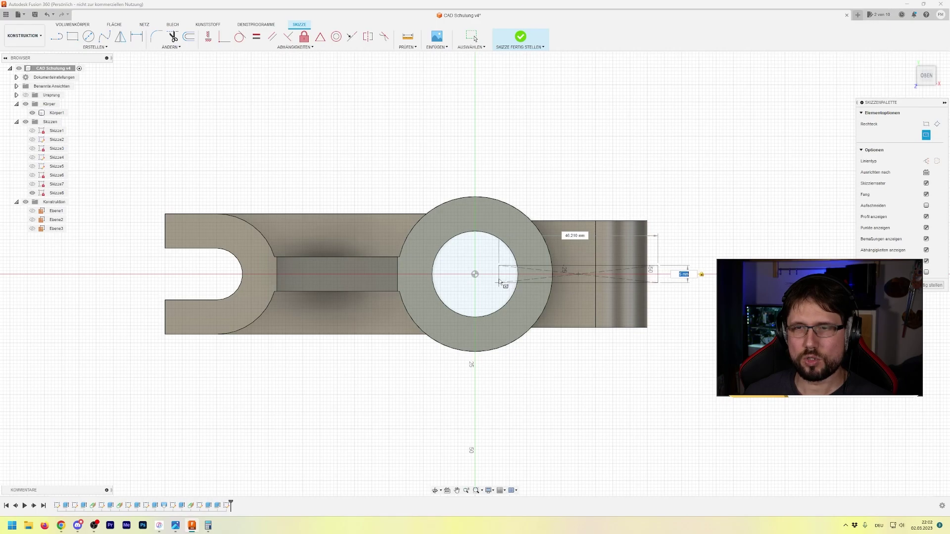
click(498, 282)
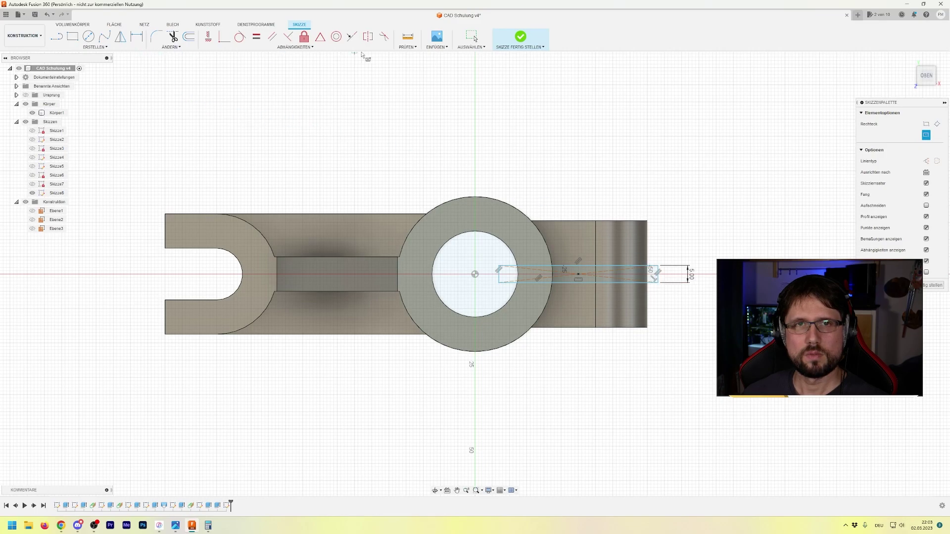
click(352, 40)
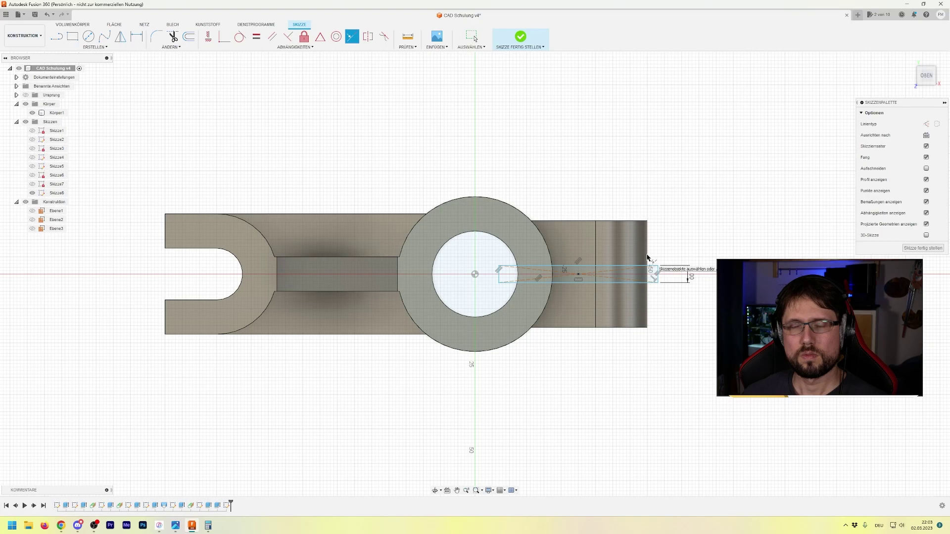
Project the side lug's two rounded arc edges into Skizze8
mouse_move(684, 325)
shift+middle_down()
mouse_move(678, 261)
mouse_move(676, 274)
shift+middle_up()
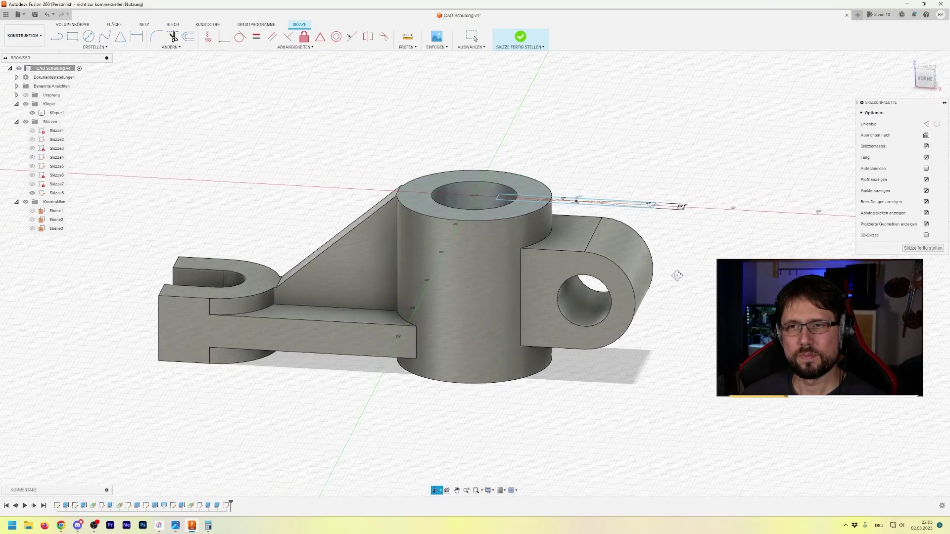
key(p)
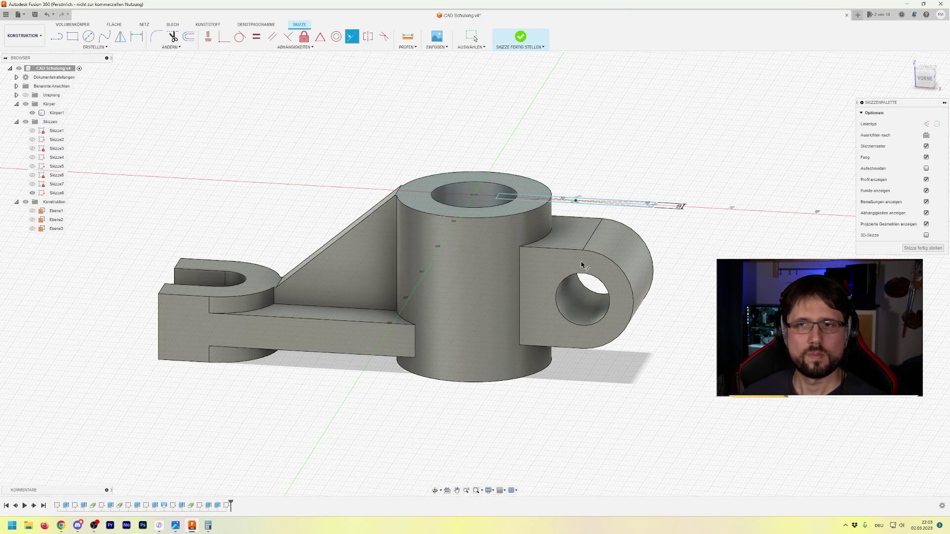
key(Escape)
right_click(634, 296)
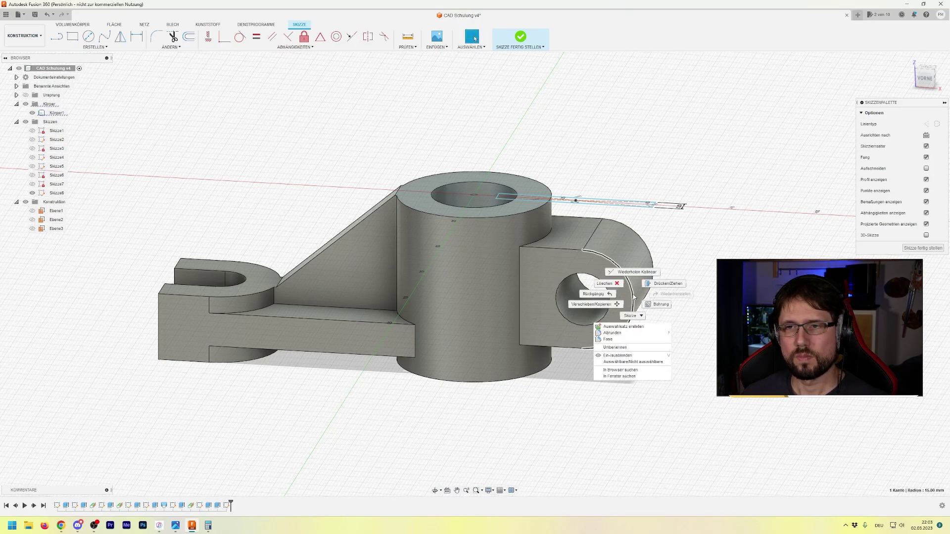
click(655, 329)
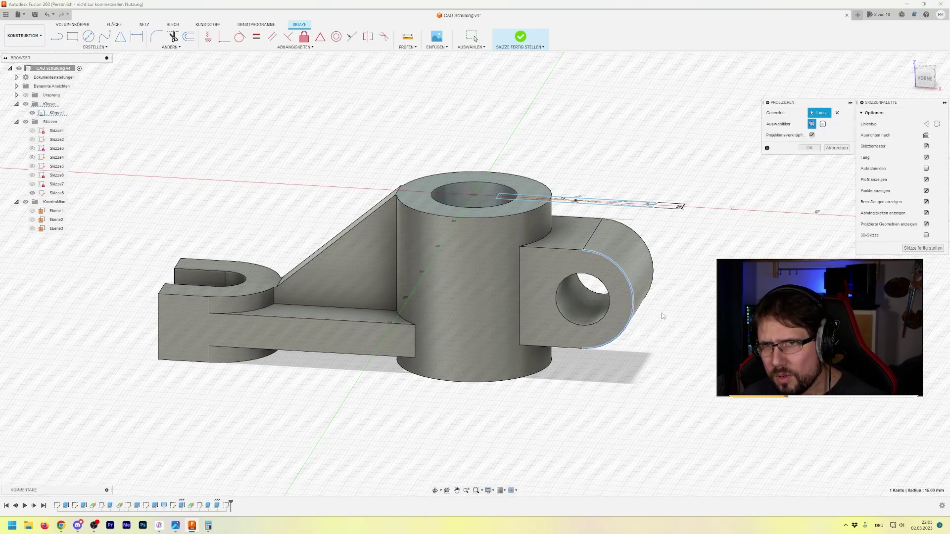
click(653, 280)
right_click(651, 278)
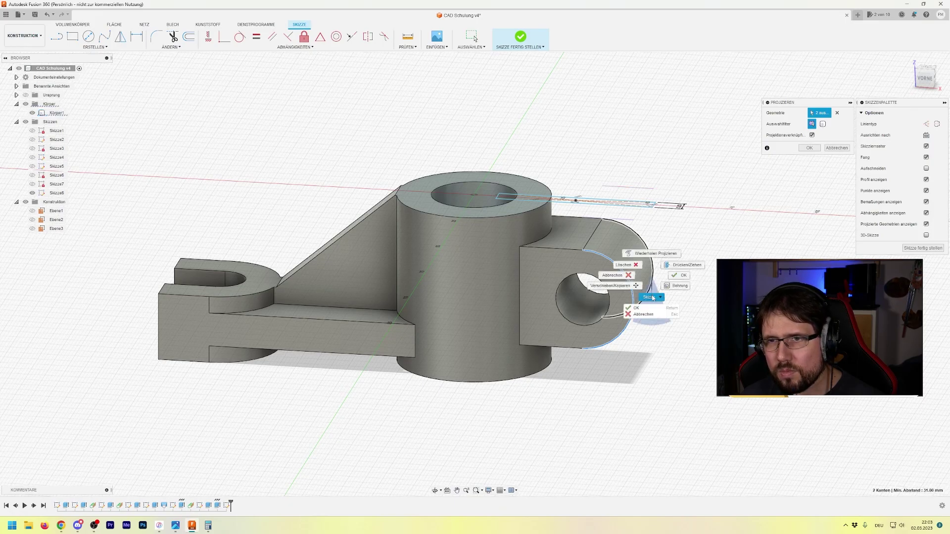
click(652, 298)
click(671, 307)
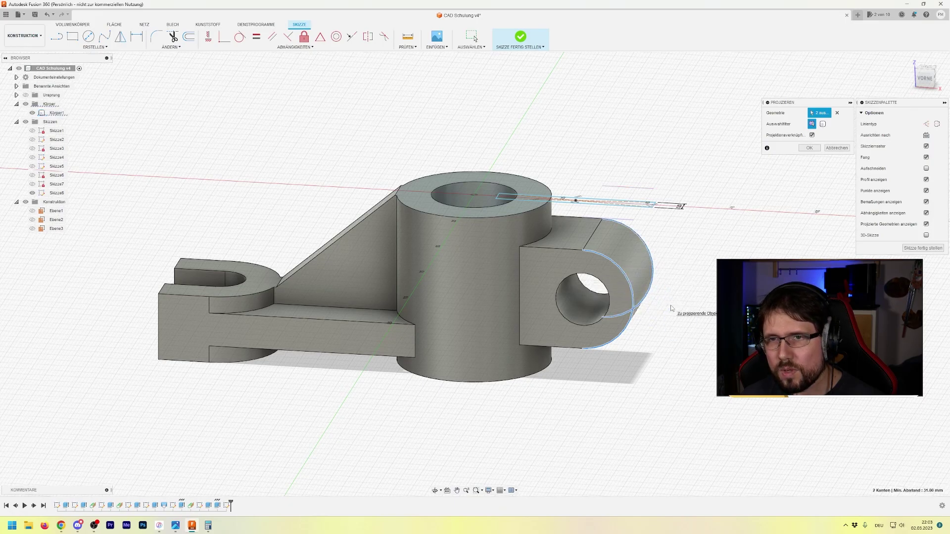
scroll(669, 307, up, 3)
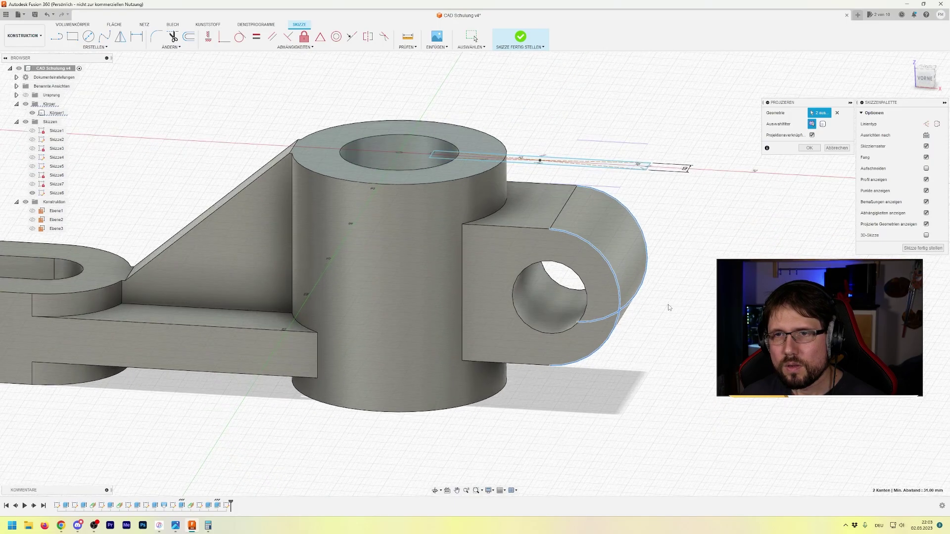
scroll(668, 307, up, 2)
click(810, 148)
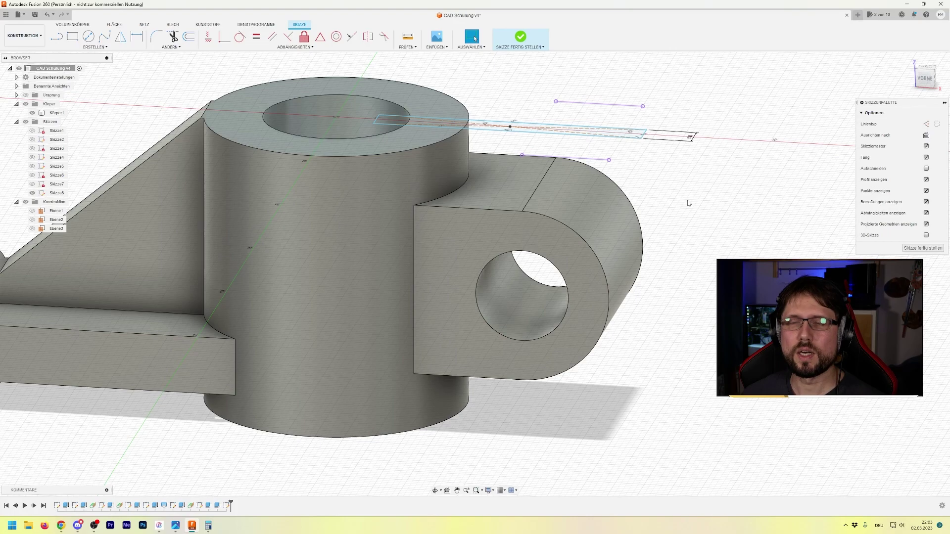
Draw a line joining the lower and upper projected lug edge endpoints
middle_drag(687, 199, 598, 272)
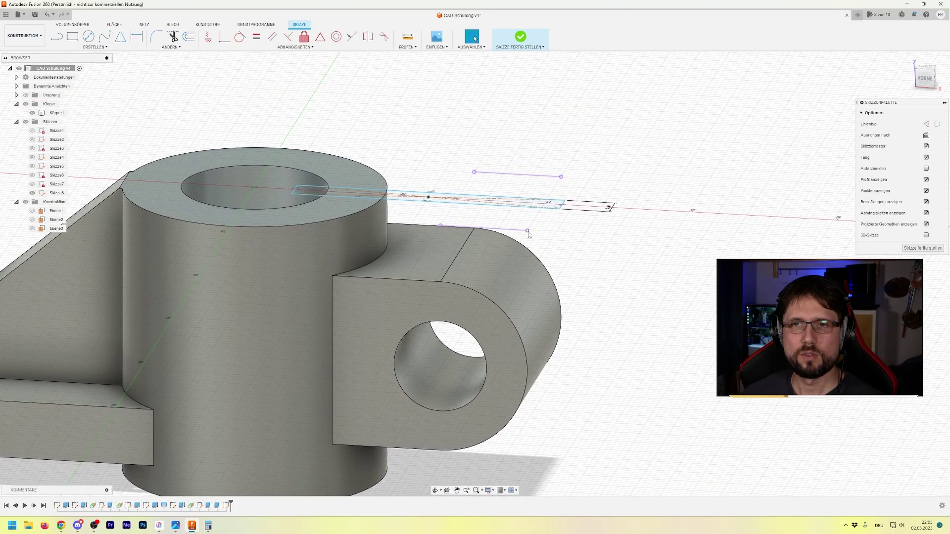
key(l)
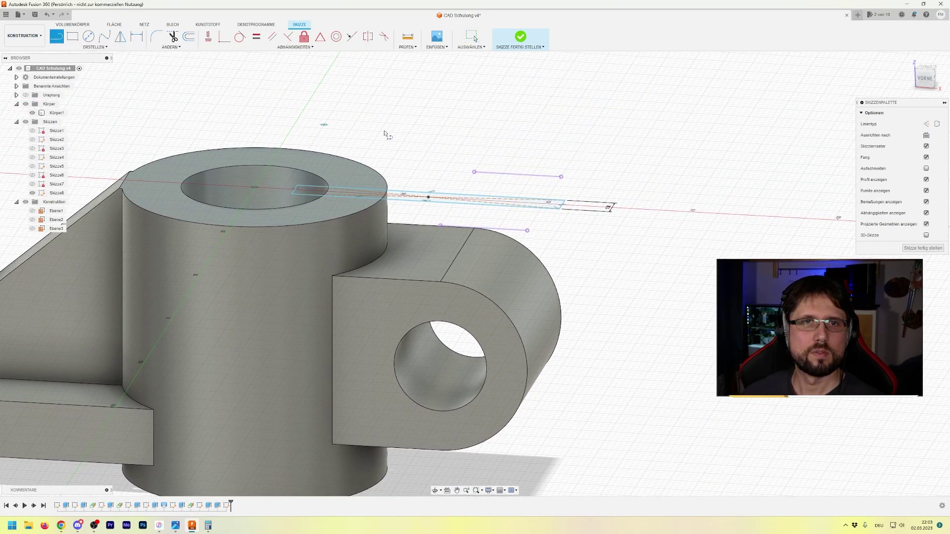
click(527, 231)
click(561, 177)
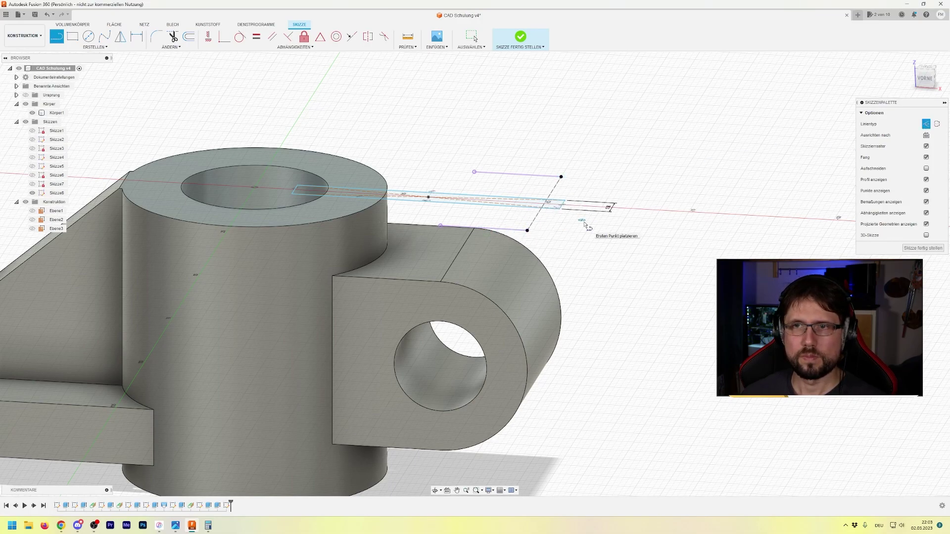
key(Escape)
Constrain the rectangle's short end line onto the dashed line
middle_drag(560, 217, 576, 268)
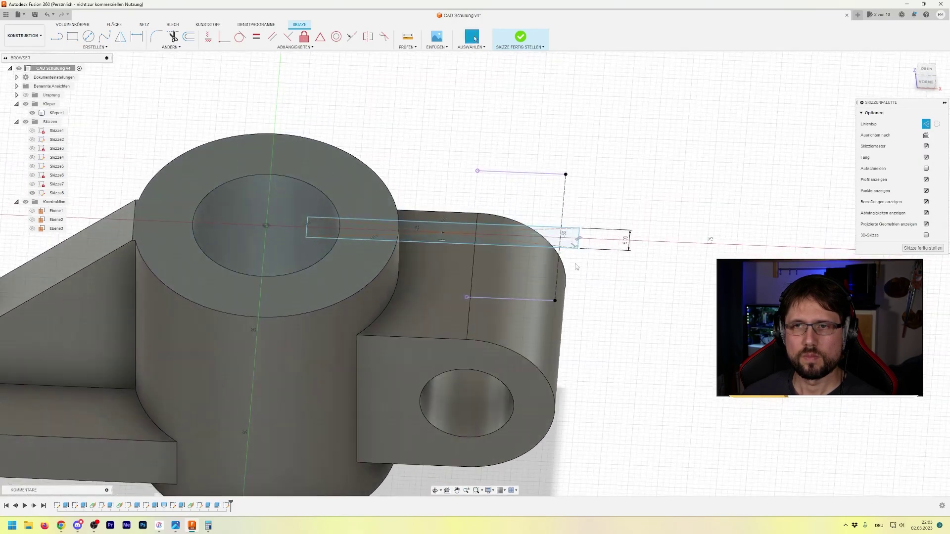
click(352, 37)
click(520, 173)
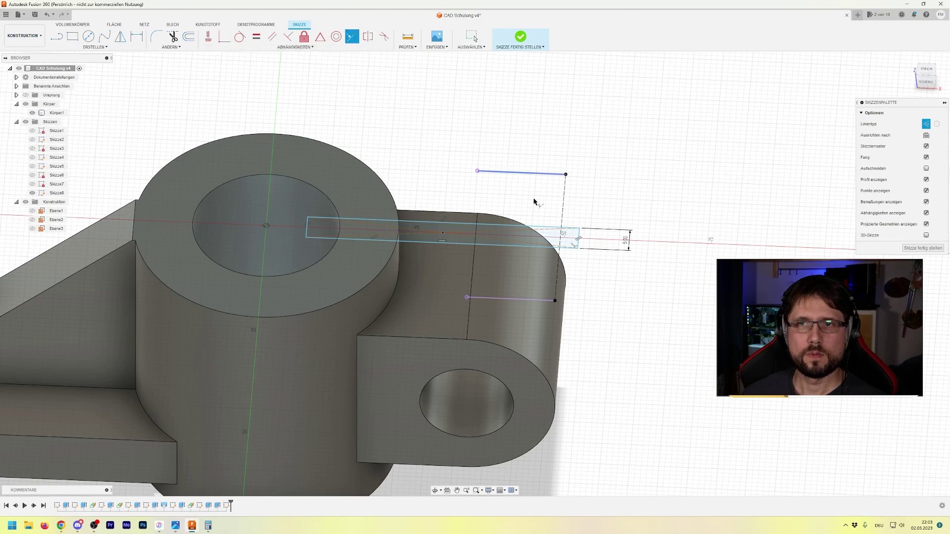
click(579, 236)
click(562, 222)
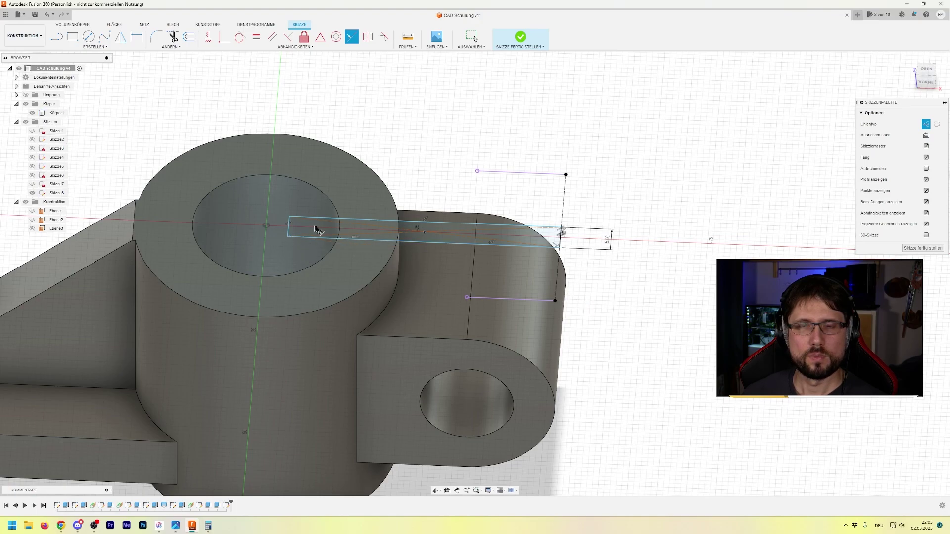
Make the rectangle's left end line coincident with the hub centre
click(288, 227)
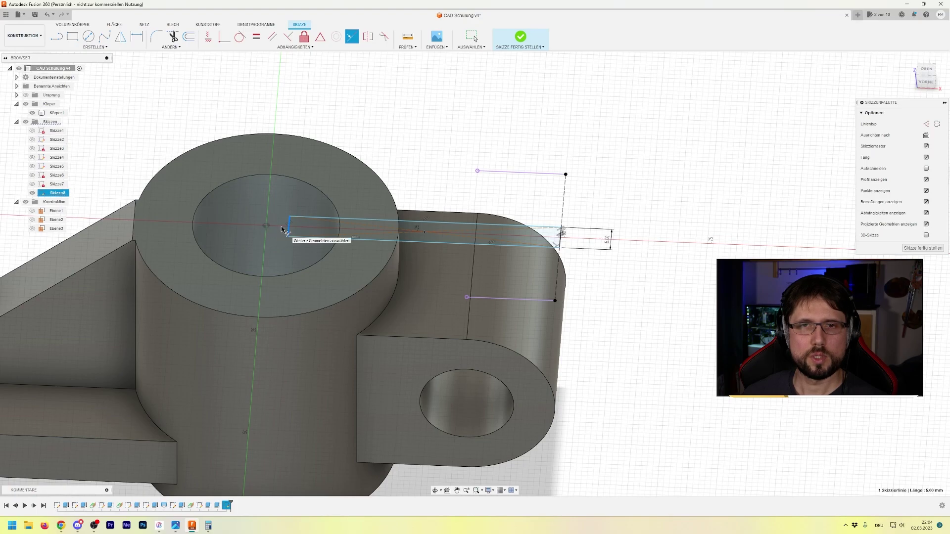
click(326, 238)
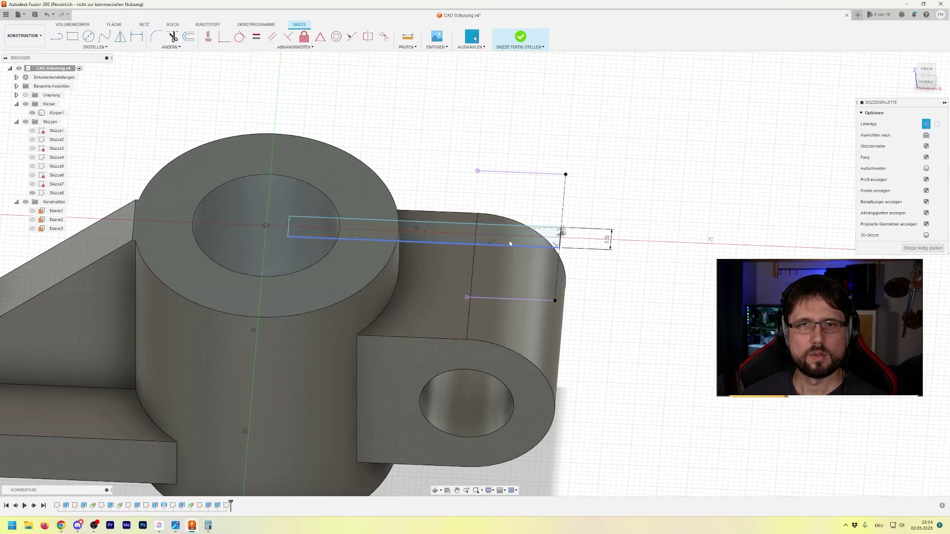
click(225, 39)
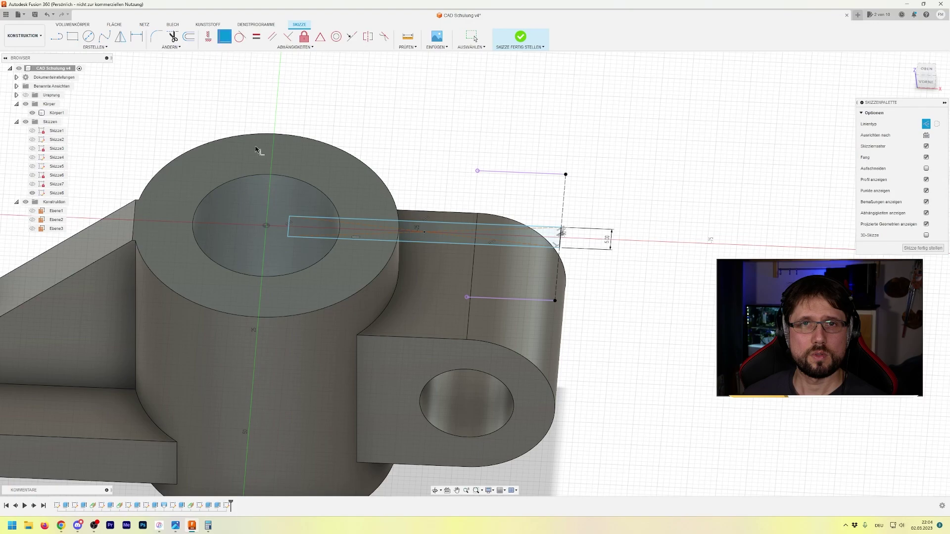
click(291, 229)
click(266, 226)
key(Escape)
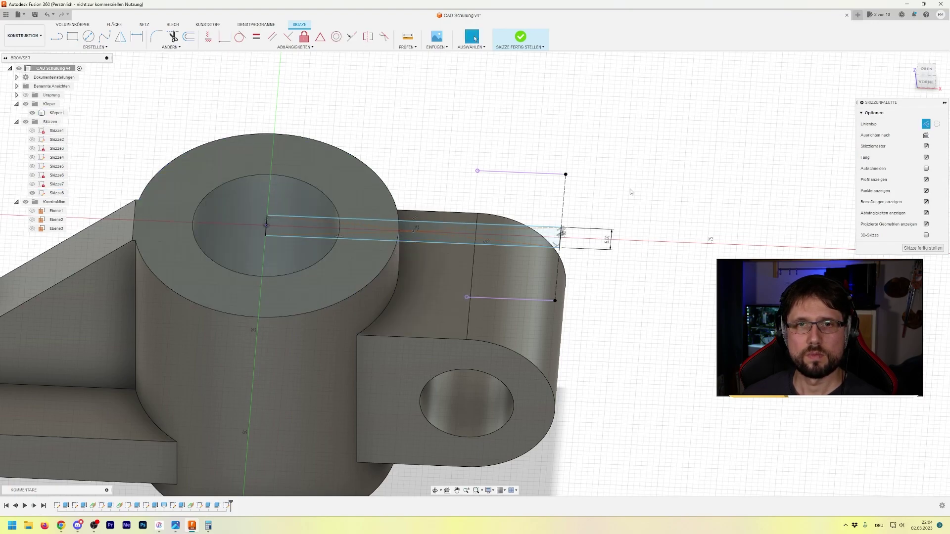
Select the rectangle's lines and test whether it can still rotate, undoing the swing
shift+middle_drag(653, 204, 642, 212)
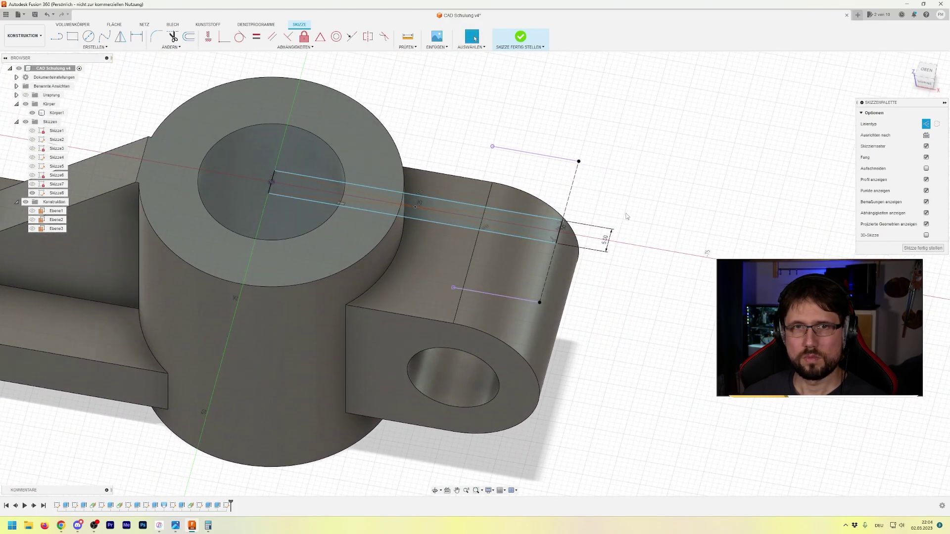
click(423, 219)
shift+click(468, 204)
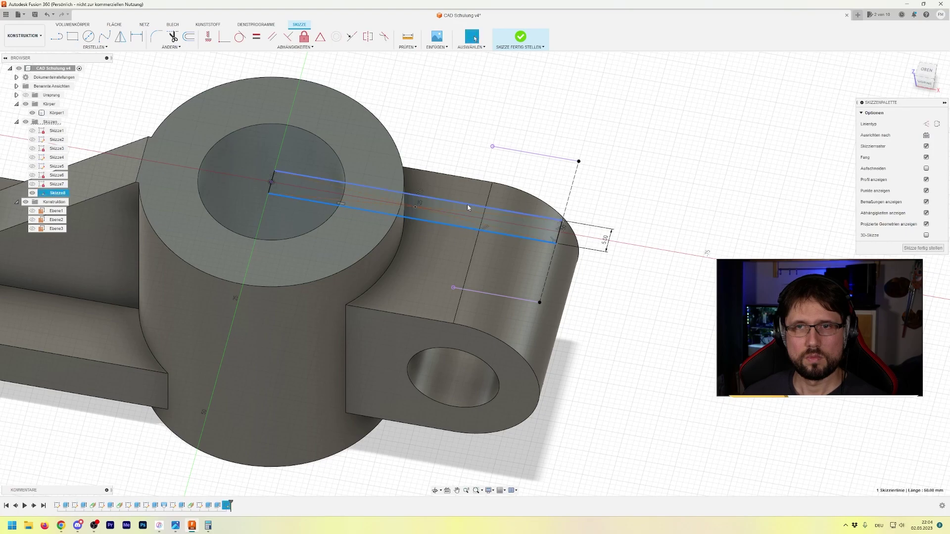
click(564, 229)
drag(567, 231, 541, 218)
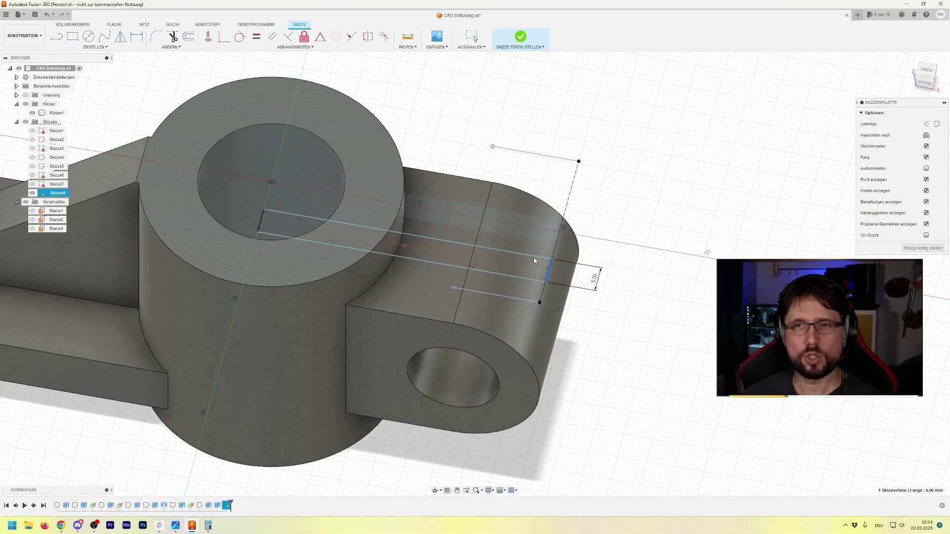
key(ctrl+z)
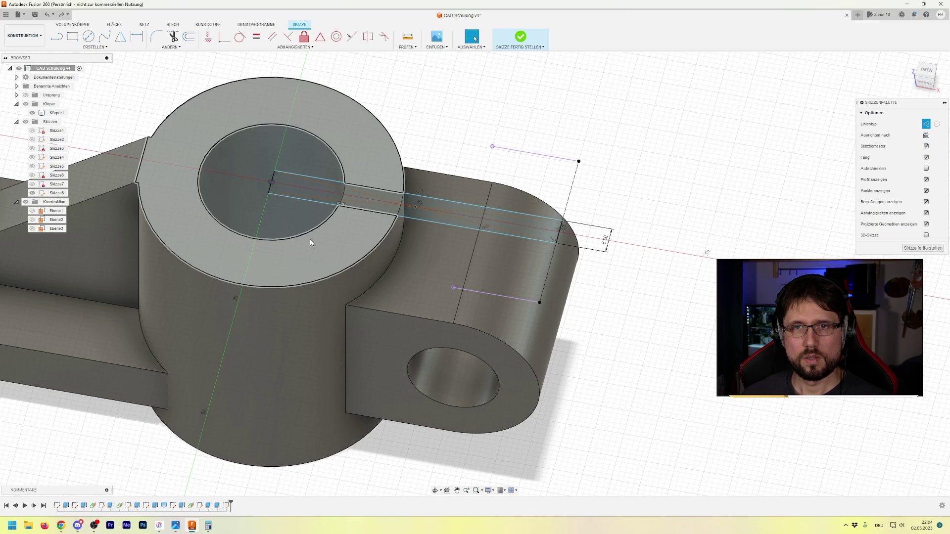
Align the rectangle's end midpoint with the hub centre using a horizontal/vertical constraint
click(225, 36)
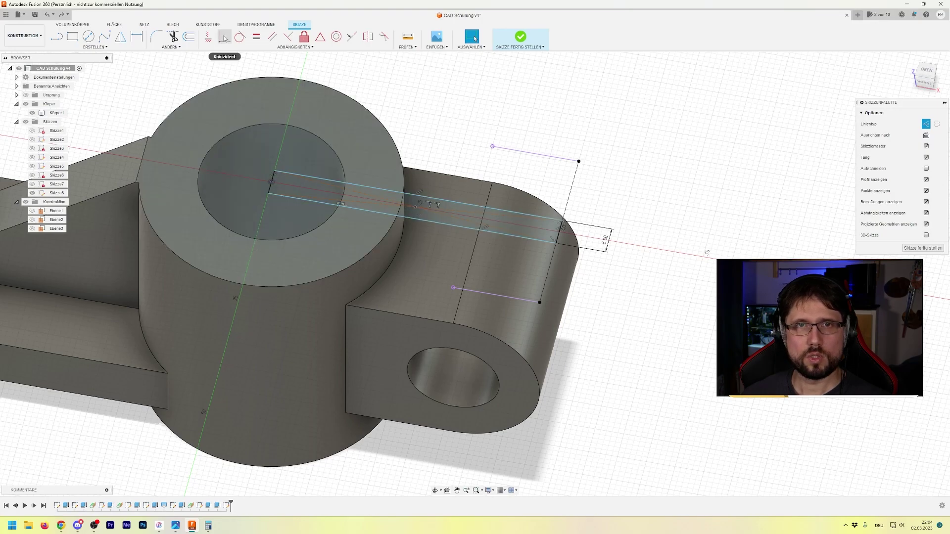
click(416, 208)
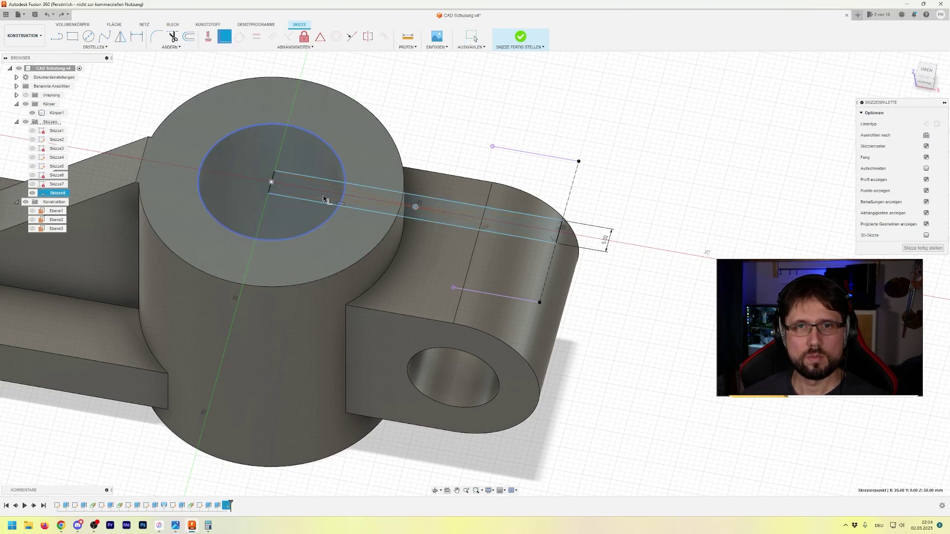
click(271, 182)
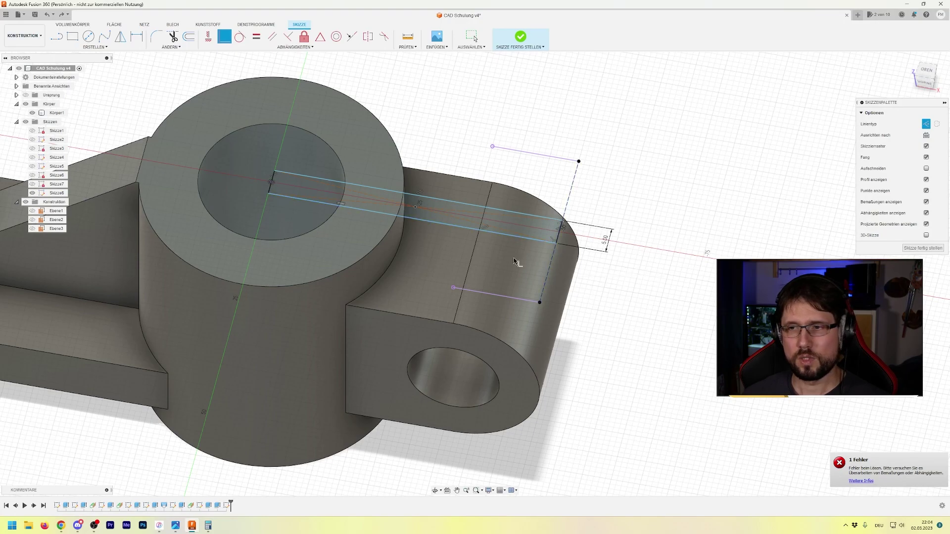
key(Escape)
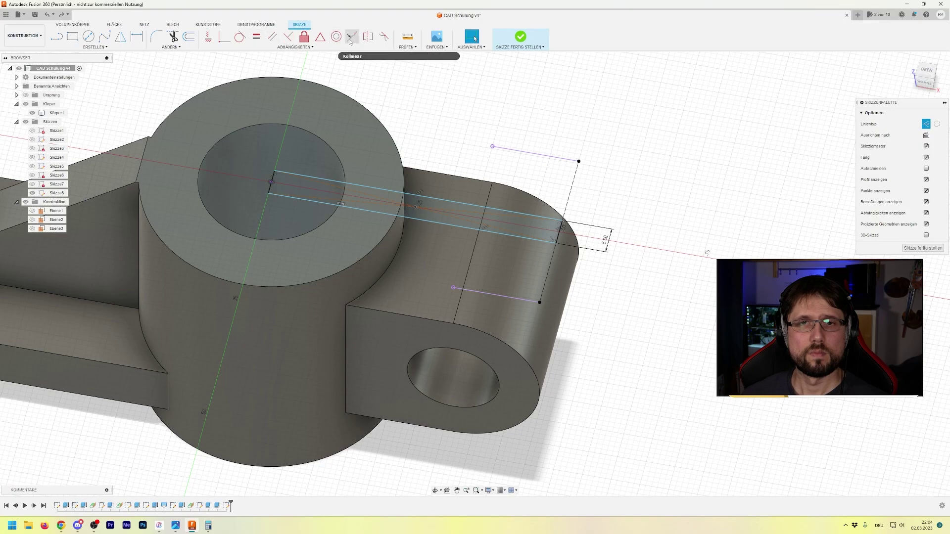
click(208, 36)
click(413, 208)
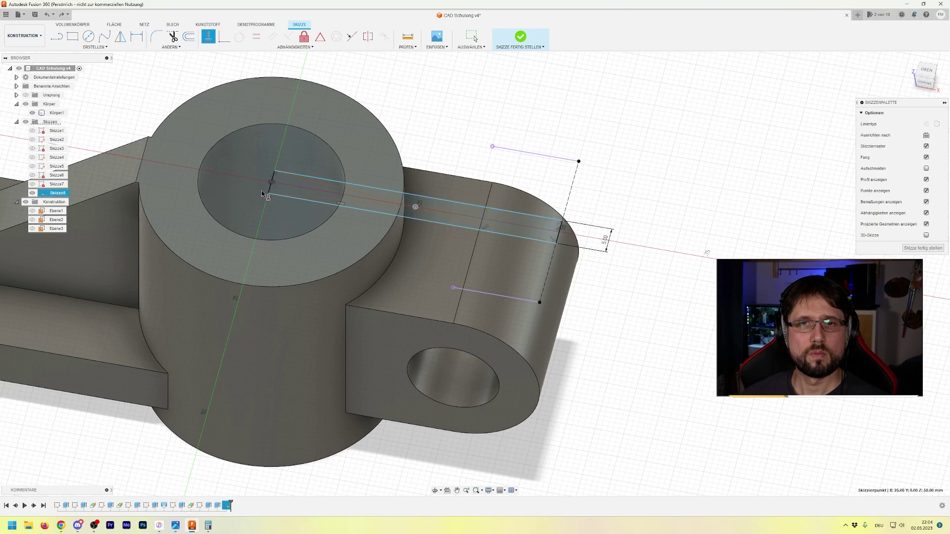
click(271, 183)
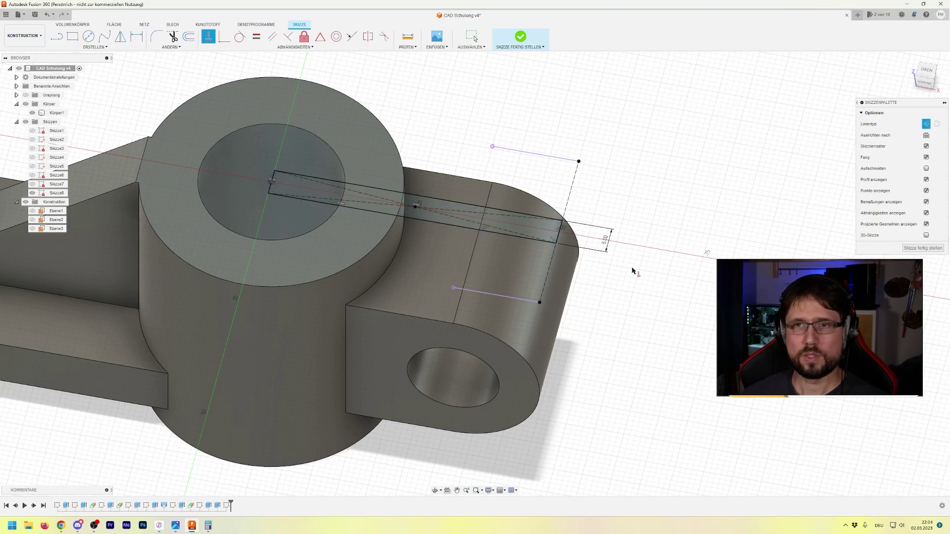
key(Escape)
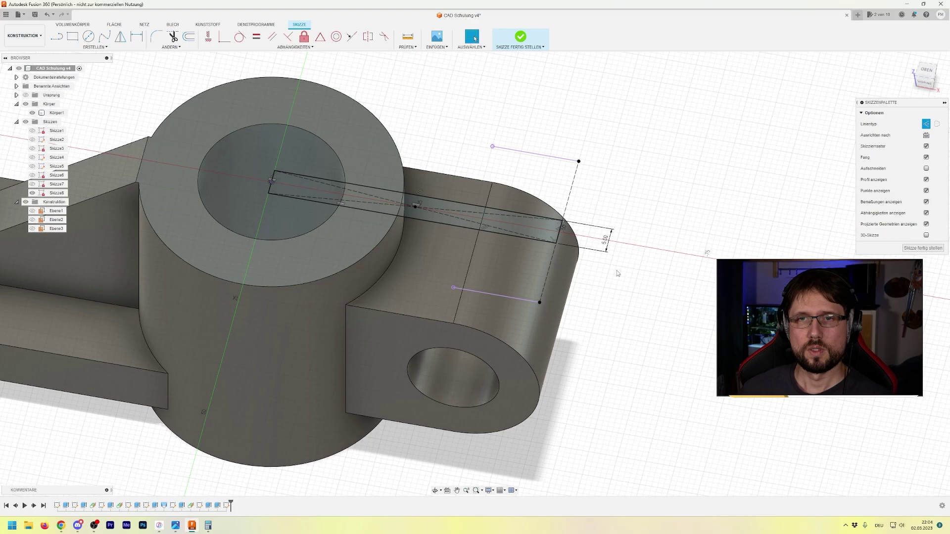
Finish the sketch and select the slot profiles over the arm and inside the bore
click(521, 38)
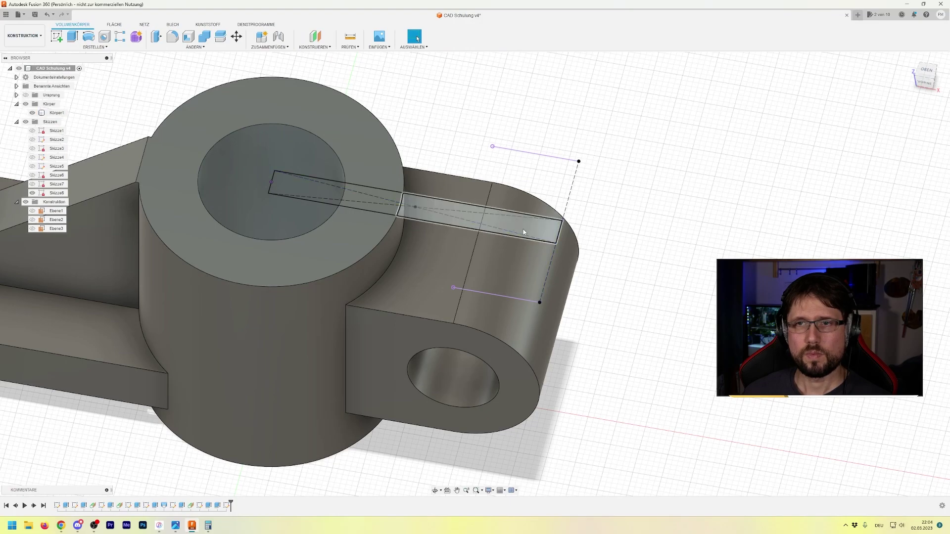
shift+middle_drag(671, 246, 646, 218)
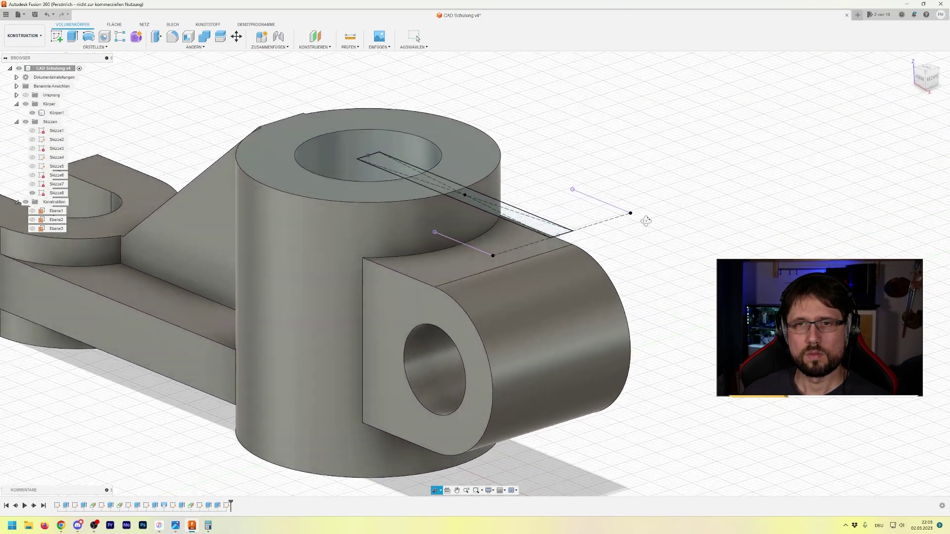
click(478, 206)
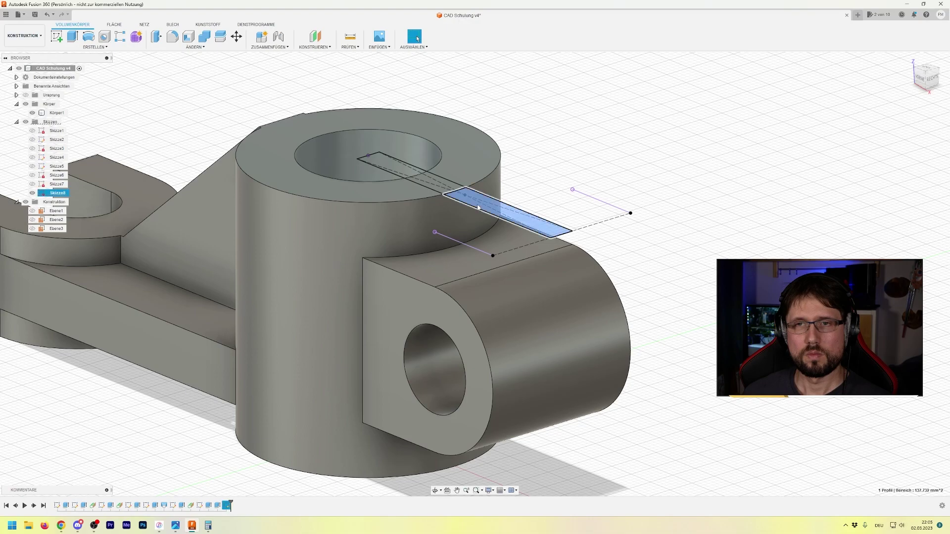
ctrl+click(434, 191)
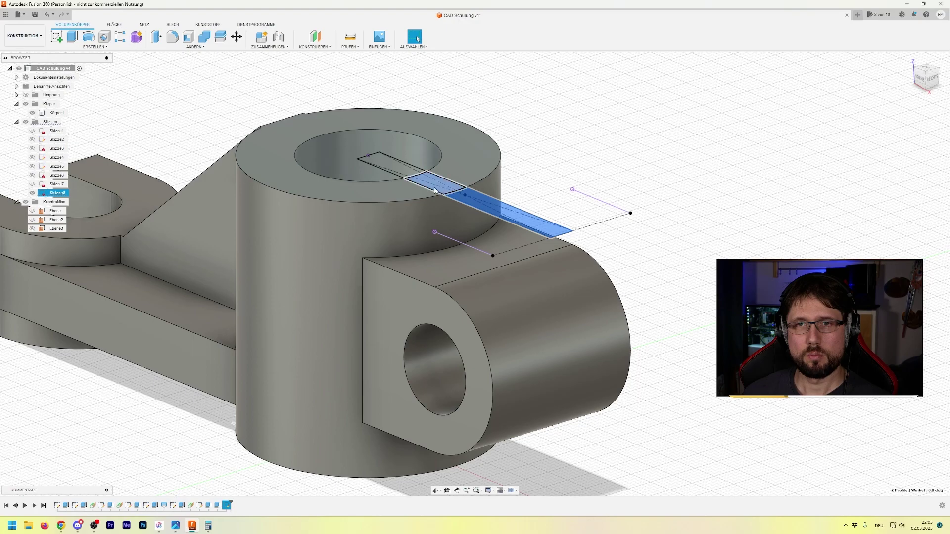
ctrl+click(399, 173)
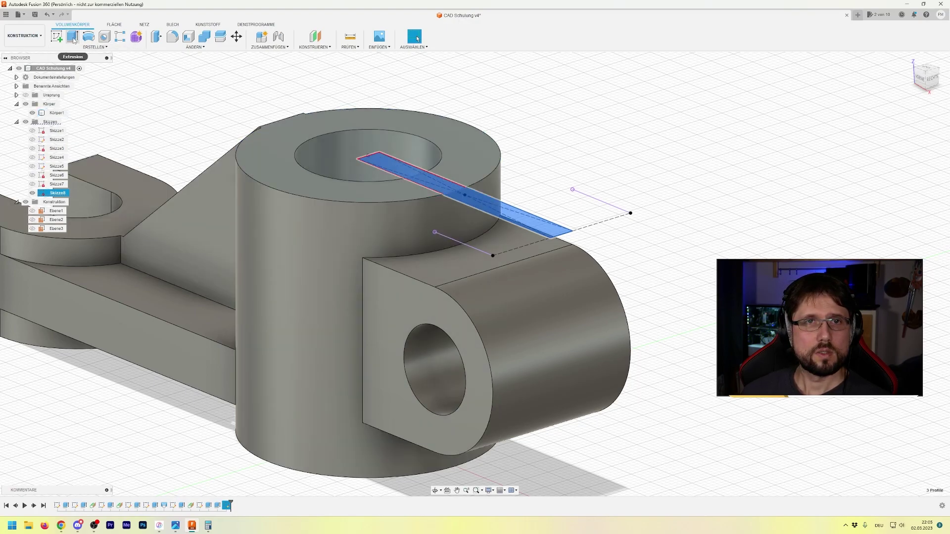
Extrude the slot profiles as a cut, To Object up to the hub's ring face
click(73, 39)
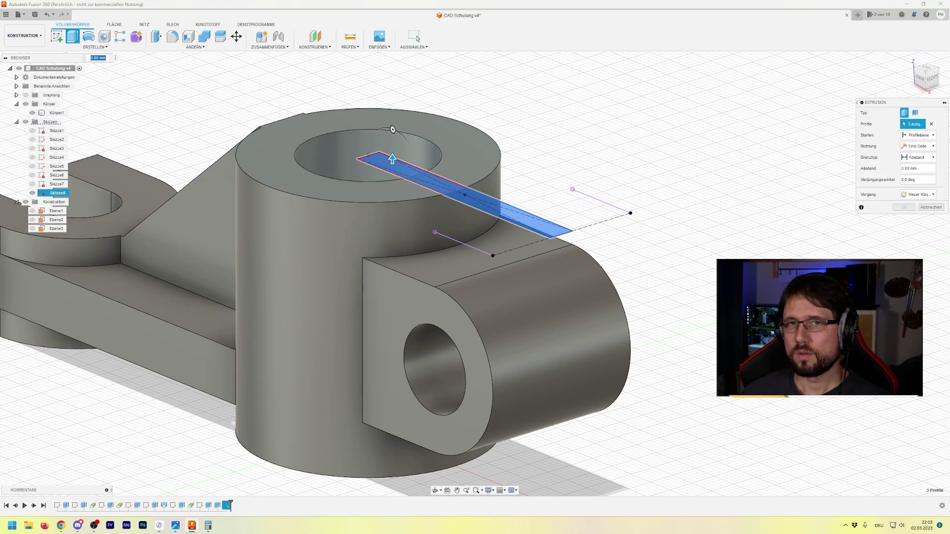
click(934, 157)
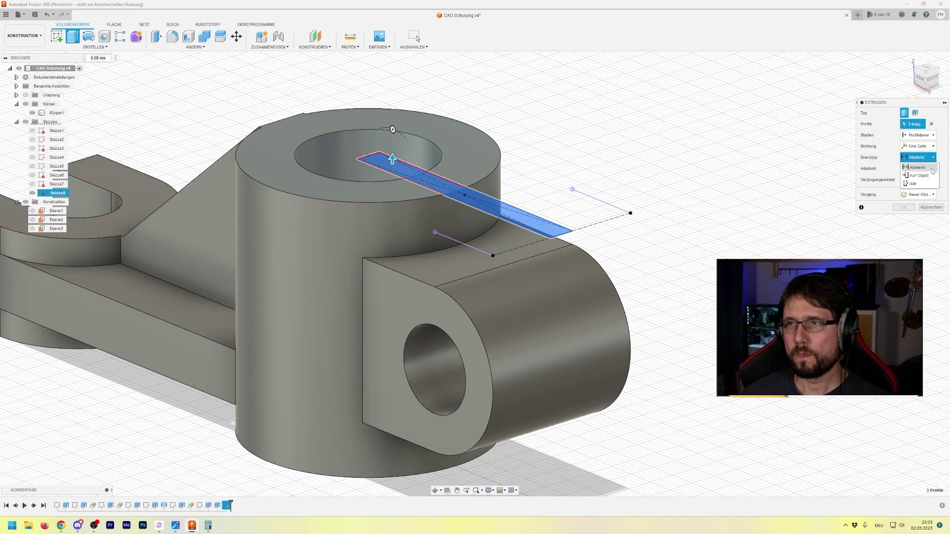
click(931, 177)
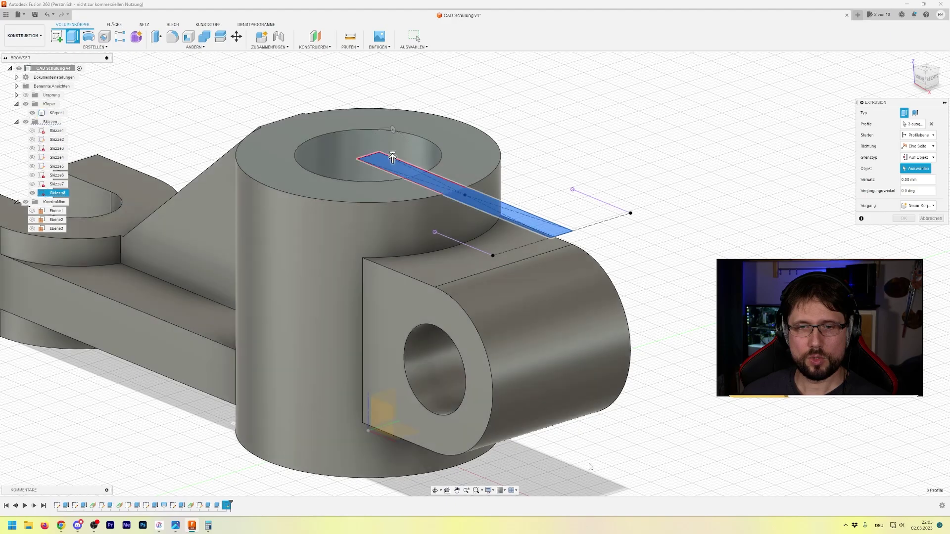
shift+middle_drag(643, 470, 622, 425)
click(487, 366)
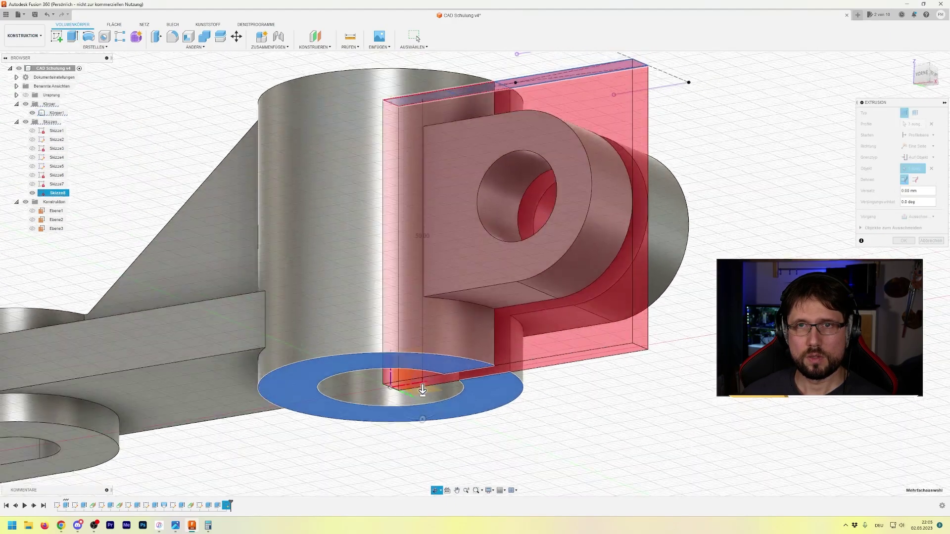
shift+middle_drag(422, 390, 404, 450)
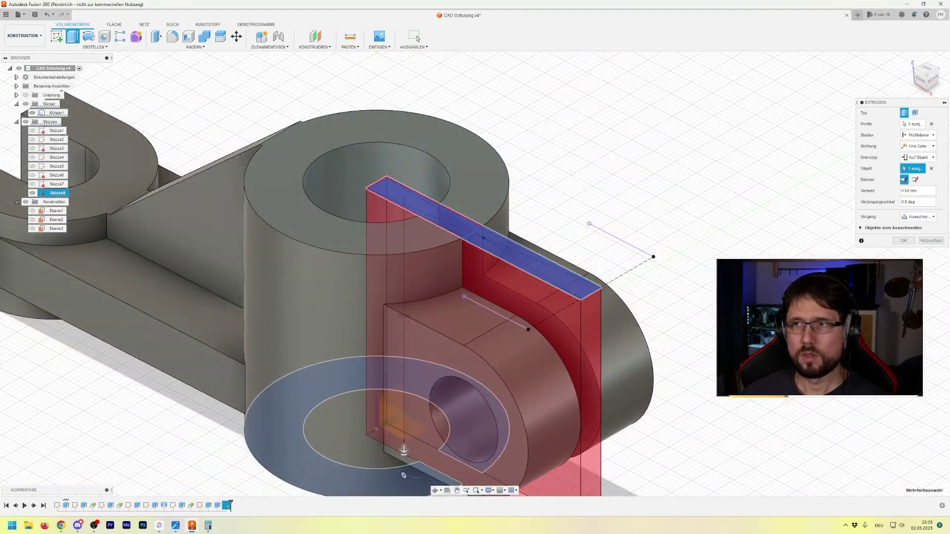
click(910, 218)
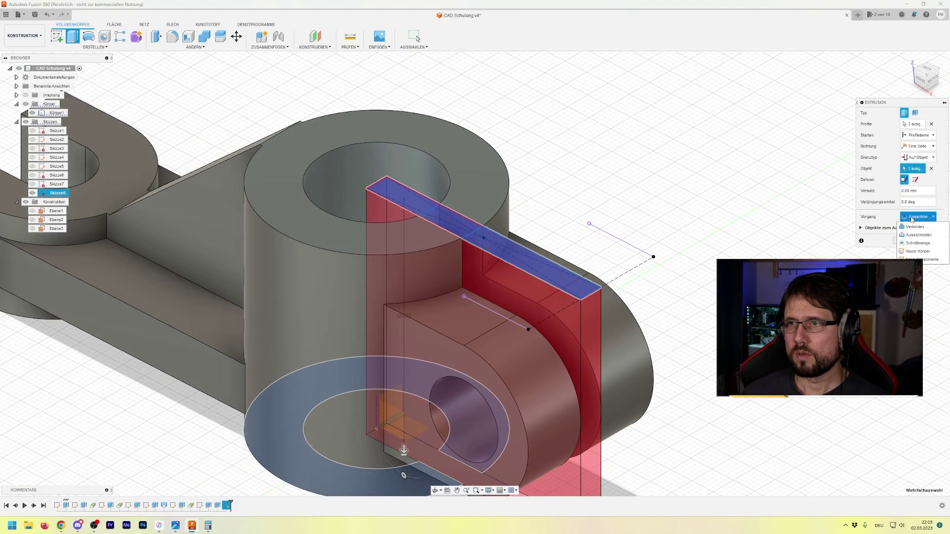
click(893, 108)
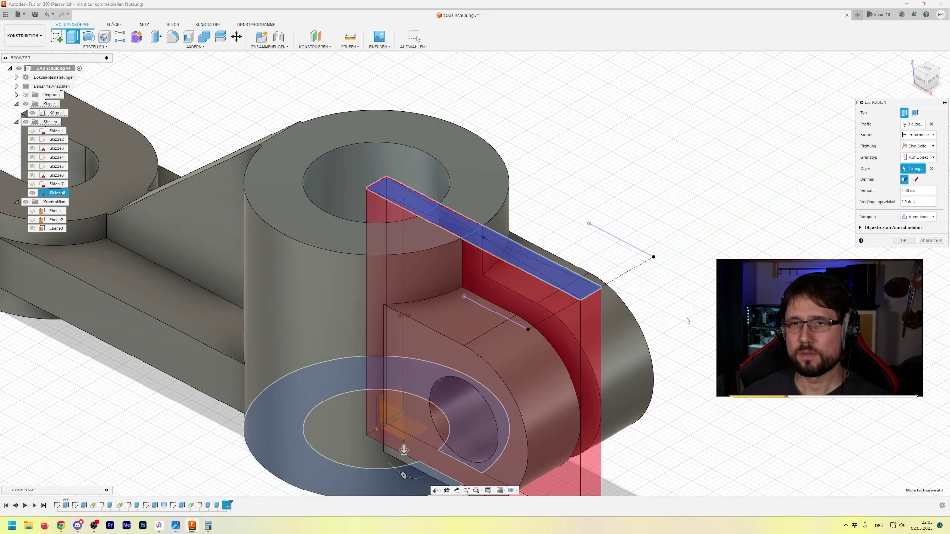
mouse_move(687, 321)
shift+middle_down()
mouse_move(696, 364)
mouse_move(692, 341)
shift+middle_up()
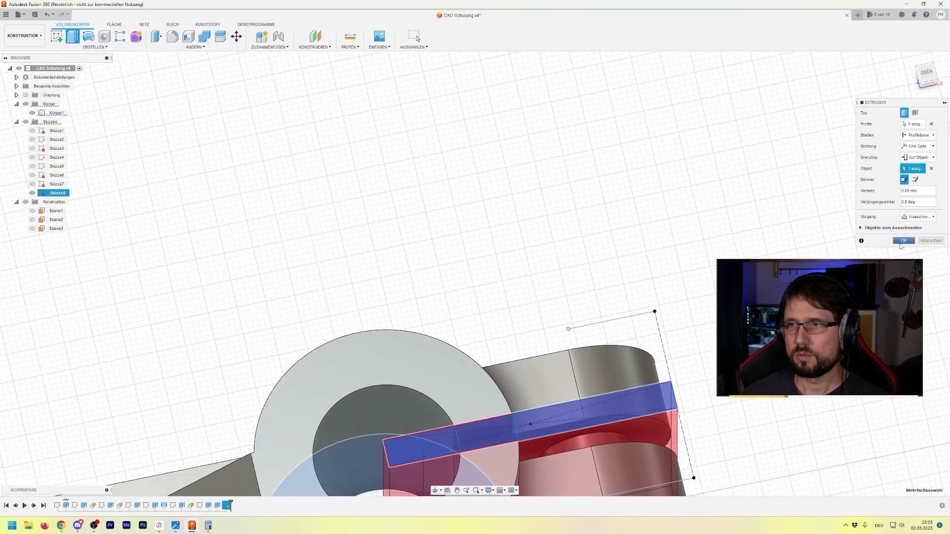
click(901, 242)
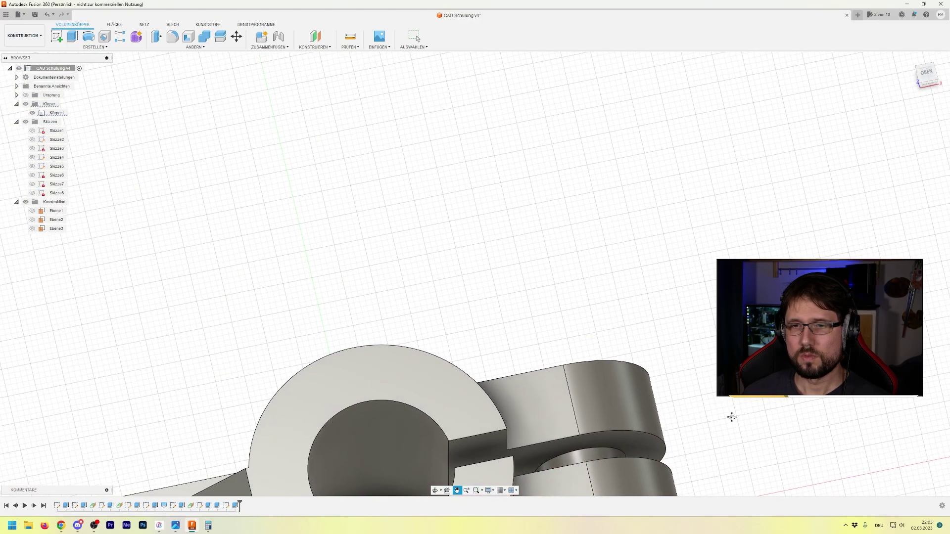
shift+middle_drag(738, 405, 784, 200)
mouse_move(494, 277)
shift+middle_down()
mouse_move(576, 256)
mouse_move(630, 273)
mouse_move(678, 309)
mouse_move(633, 277)
mouse_move(685, 275)
mouse_move(667, 278)
shift+middle_up()
scroll(504, 278, up, 5)
scroll(497, 278, down, 5)
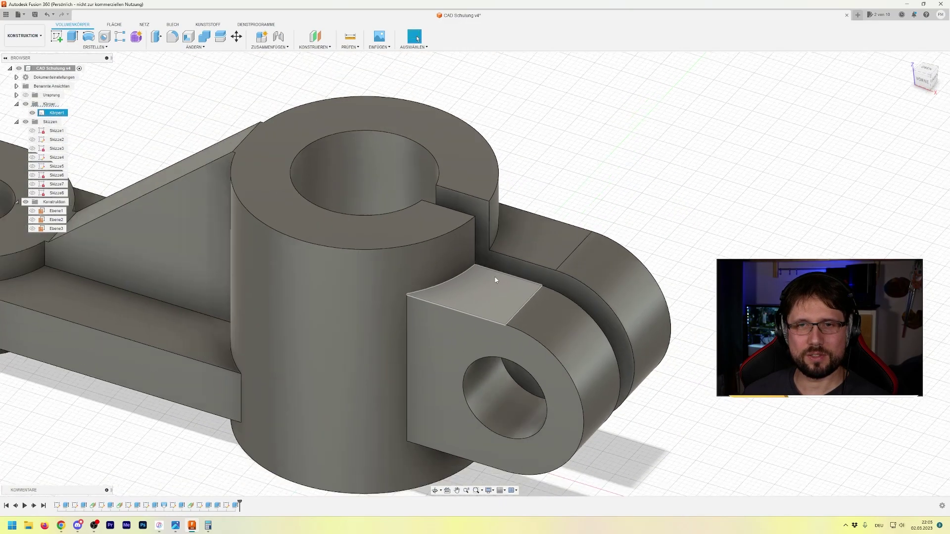
scroll(295, 283, down, 2)
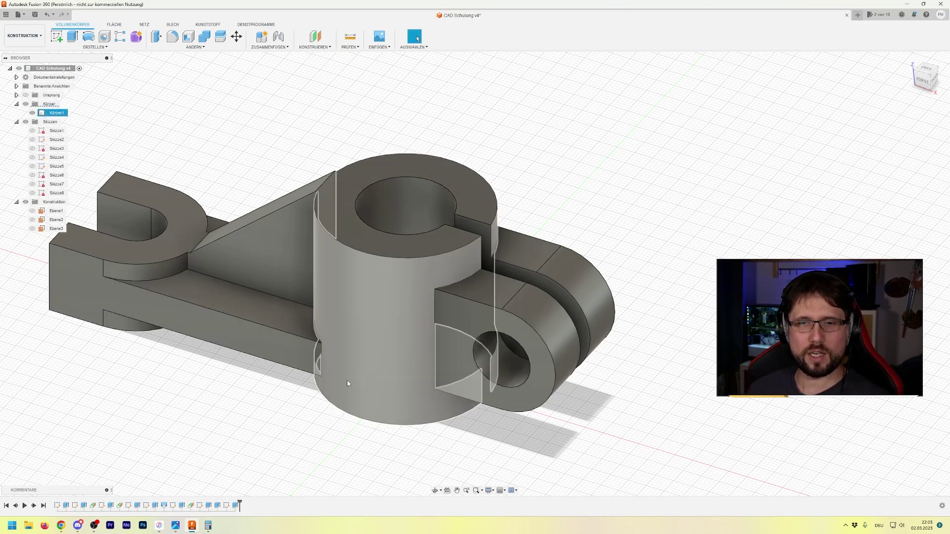
shift+middle_drag(262, 384, 819, 162)
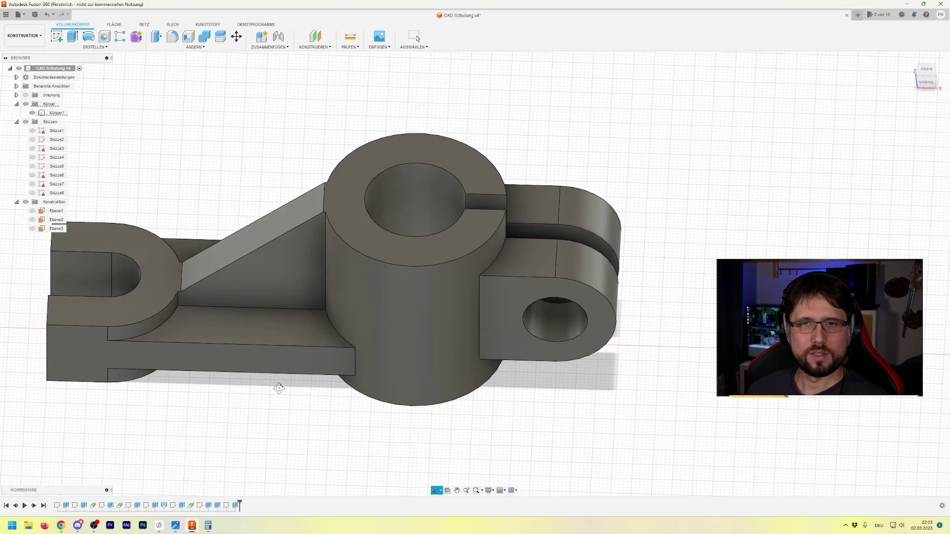
mouse_move(925, 77)
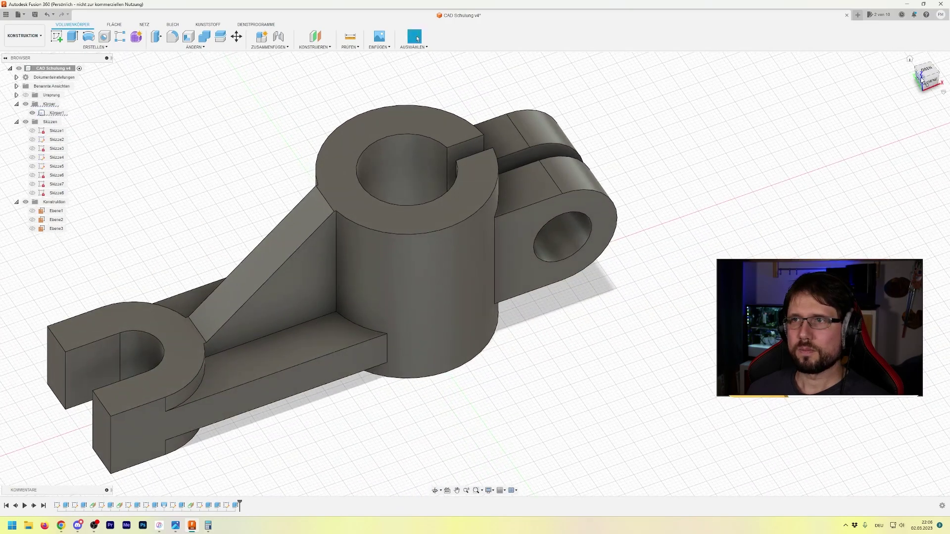
click(909, 59)
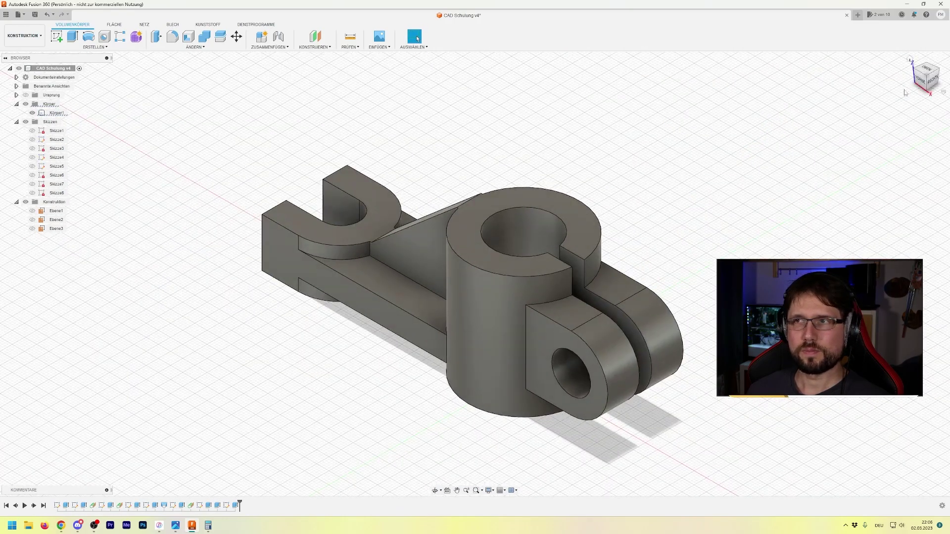
mouse_move(915, 72)
shift+middle_down()
mouse_move(690, 282)
mouse_move(504, 263)
shift+middle_up()
key(alt+Tab)
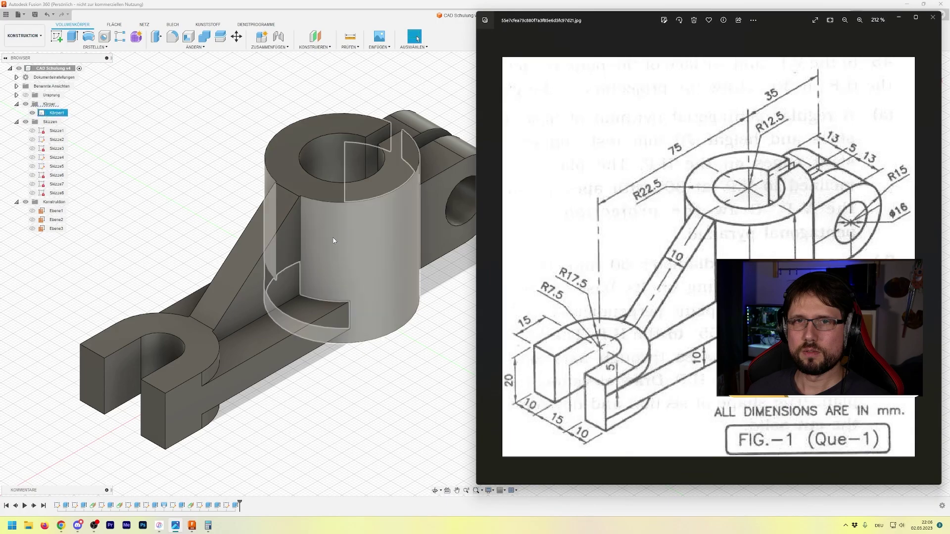
middle_drag(364, 377, 345, 378)
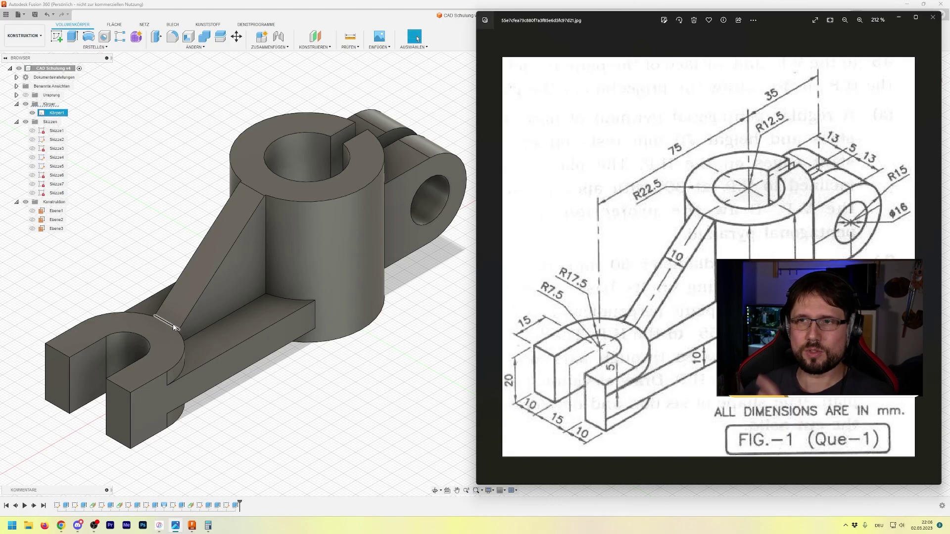
click(377, 349)
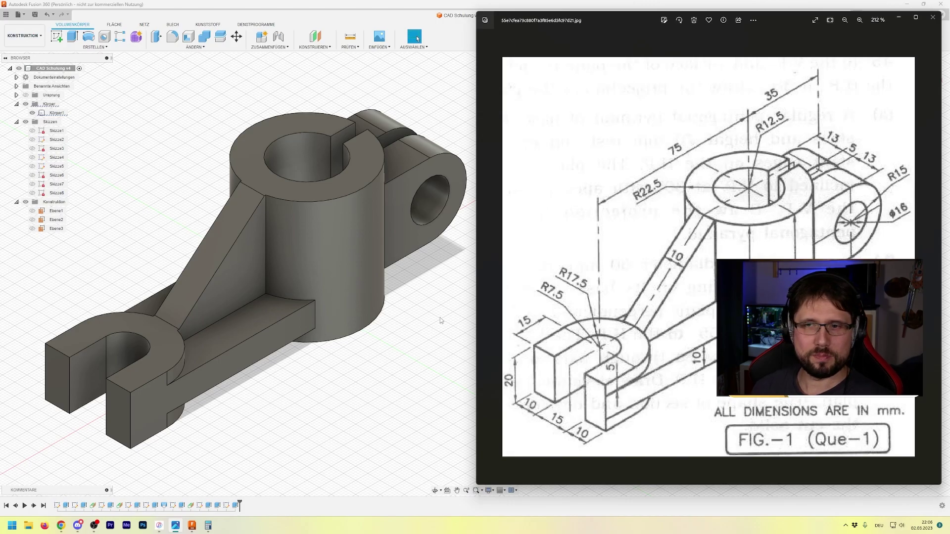
click(399, 3)
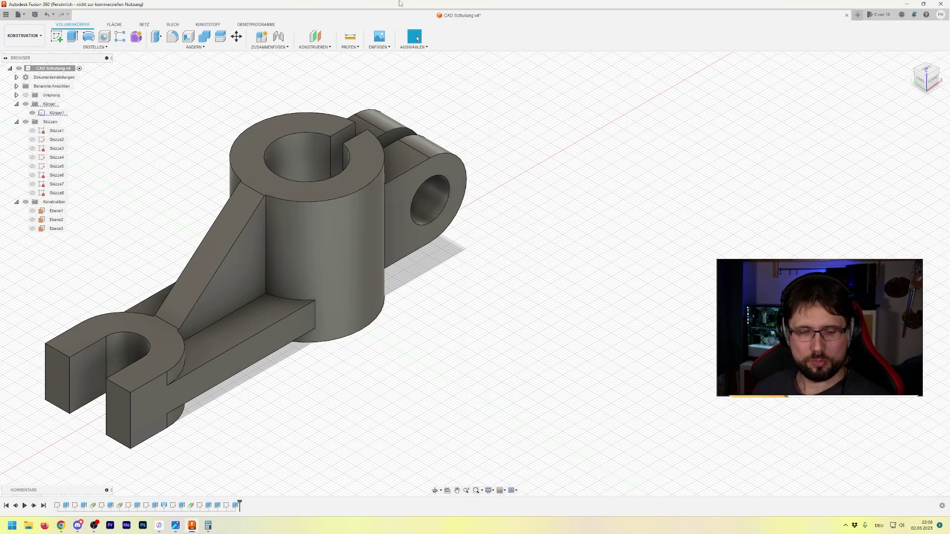
Save the design as new version v5 and recentre the model in view
key(ctrl+s)
key(Return)
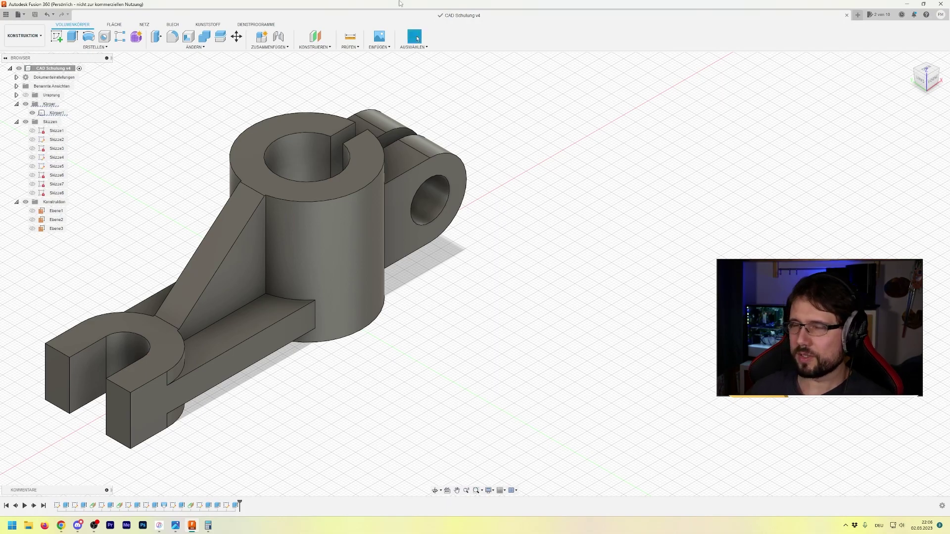
middle_drag(510, 302, 702, 303)
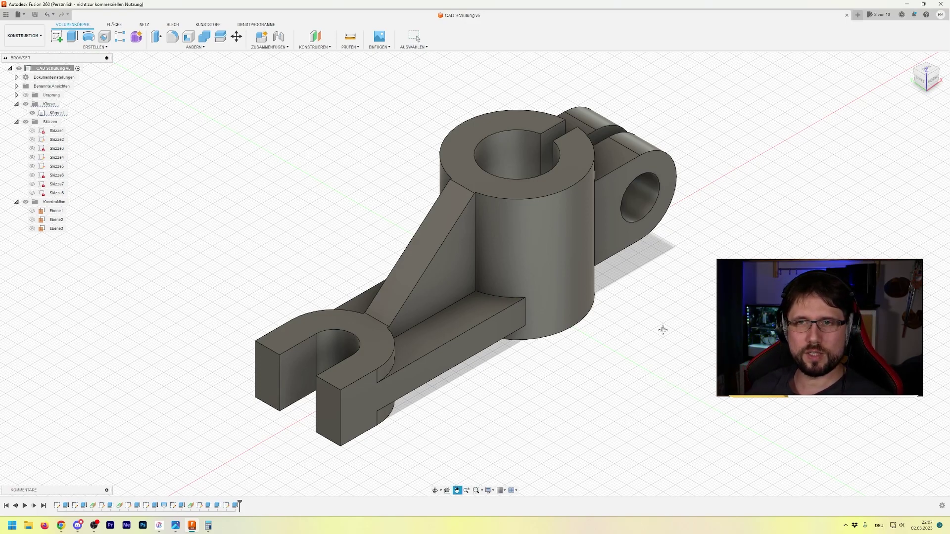
middle_drag(664, 330, 669, 345)
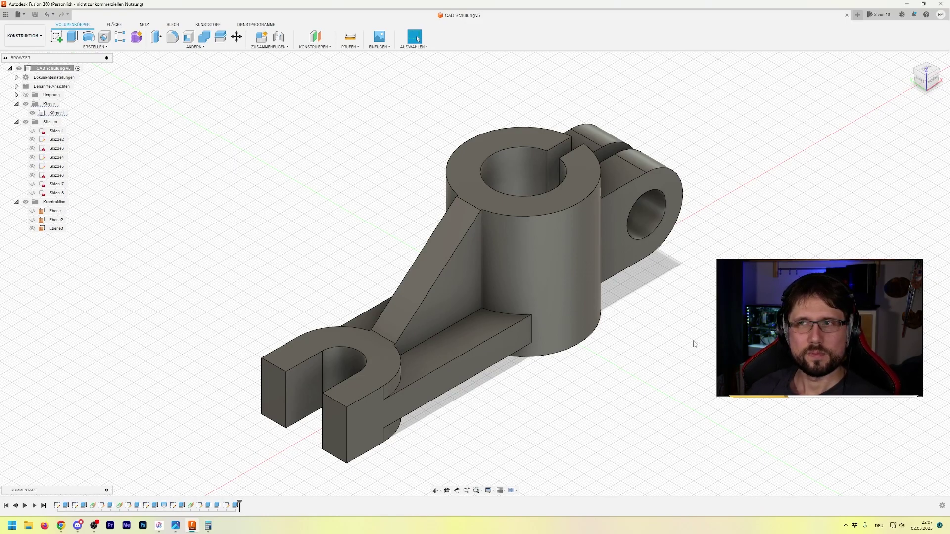
Inspect the bracket from all sides and underneath using ViewCube corners, ending above it
click(909, 60)
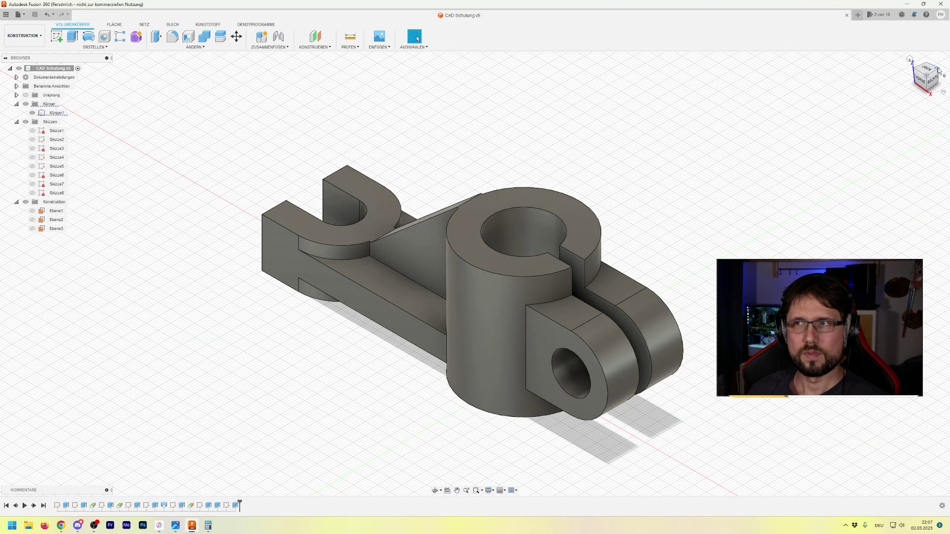
click(938, 71)
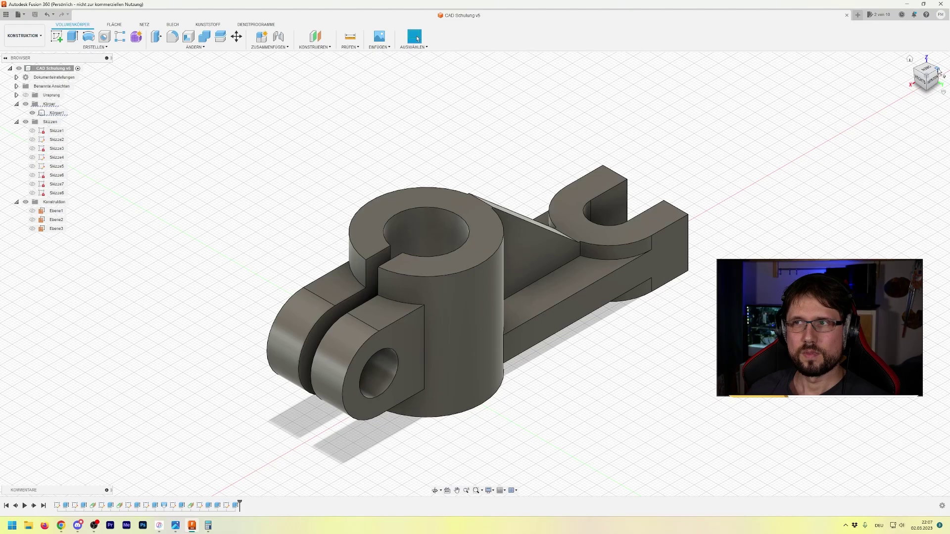
click(938, 71)
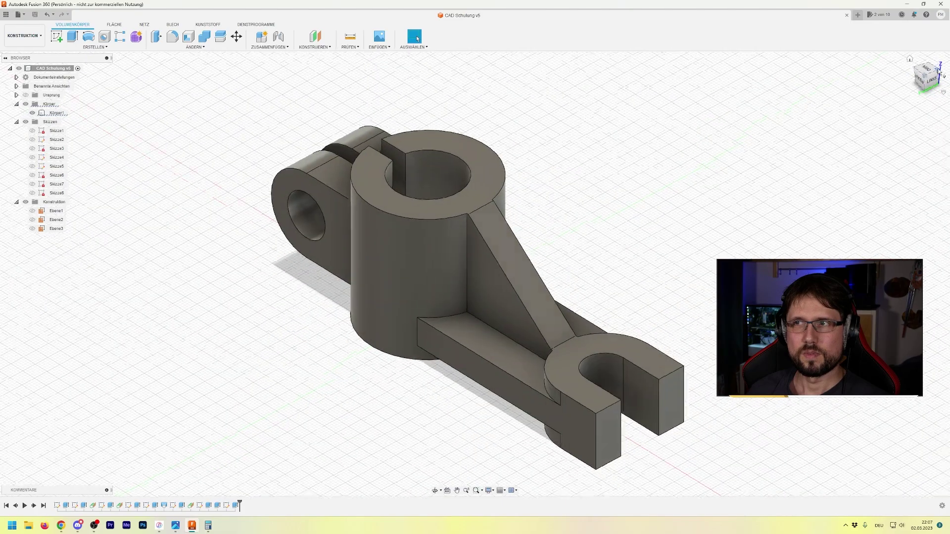
click(938, 71)
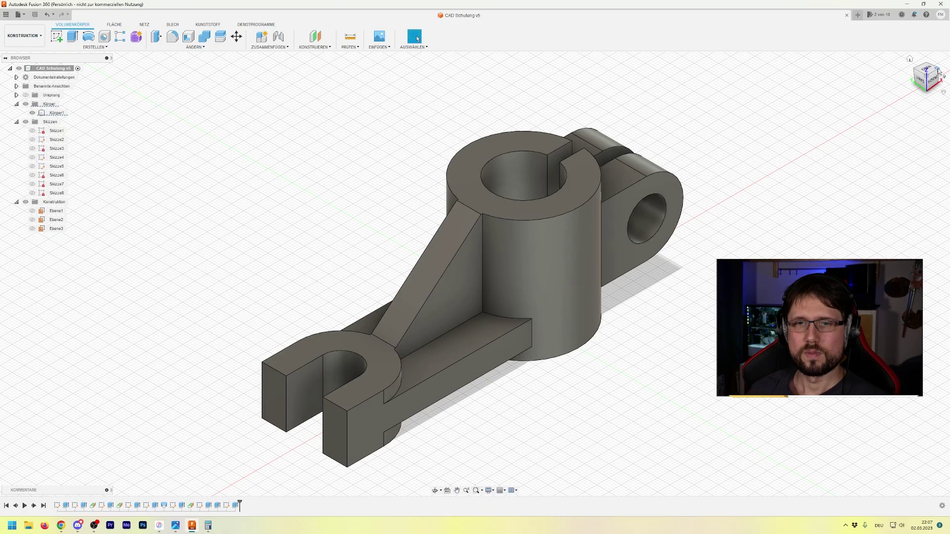
click(928, 92)
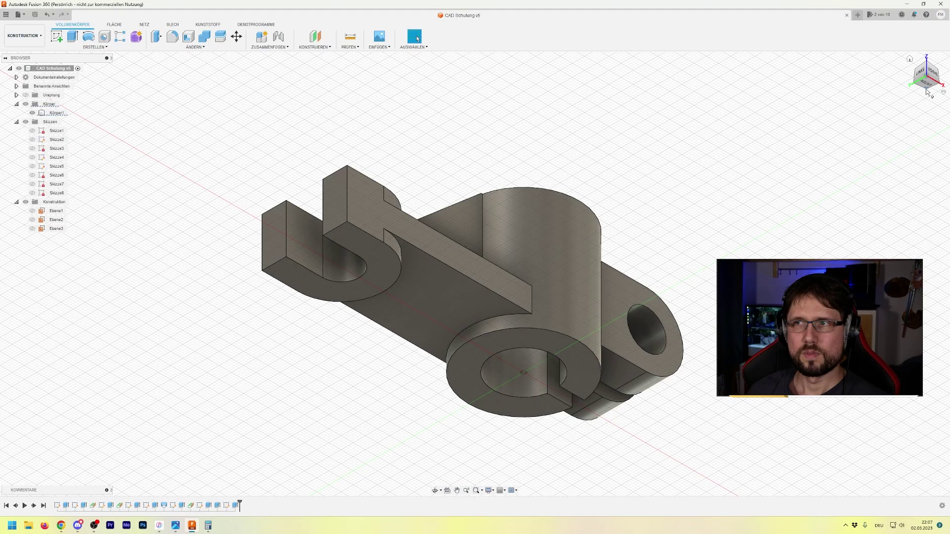
click(928, 92)
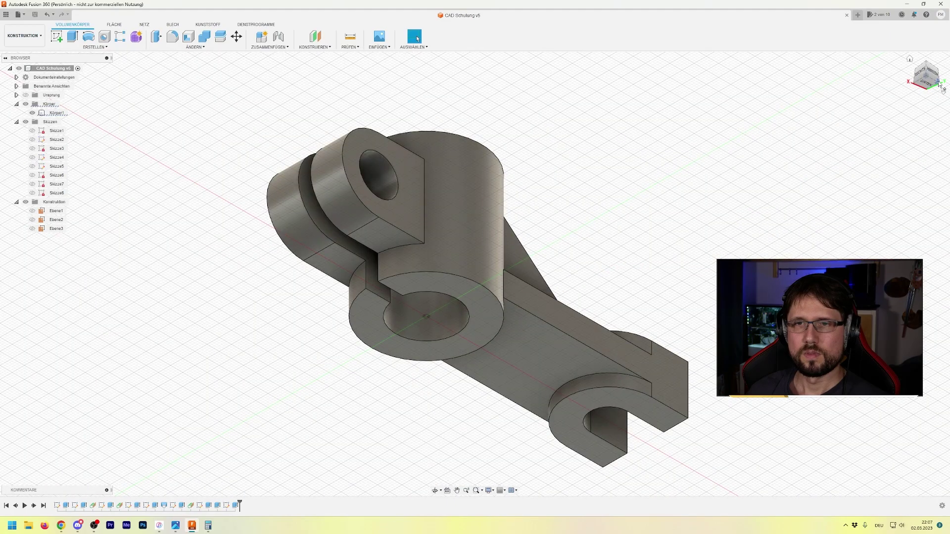
click(939, 87)
click(940, 87)
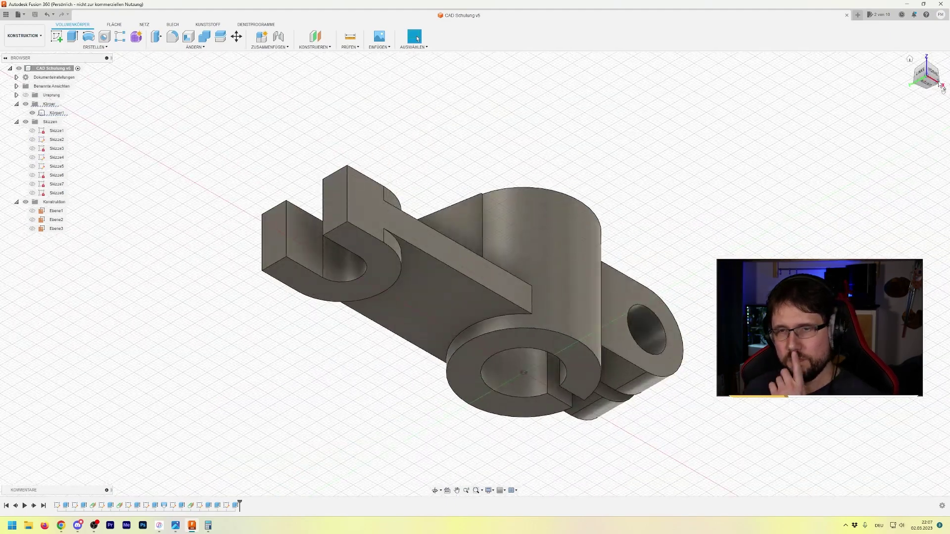
click(939, 86)
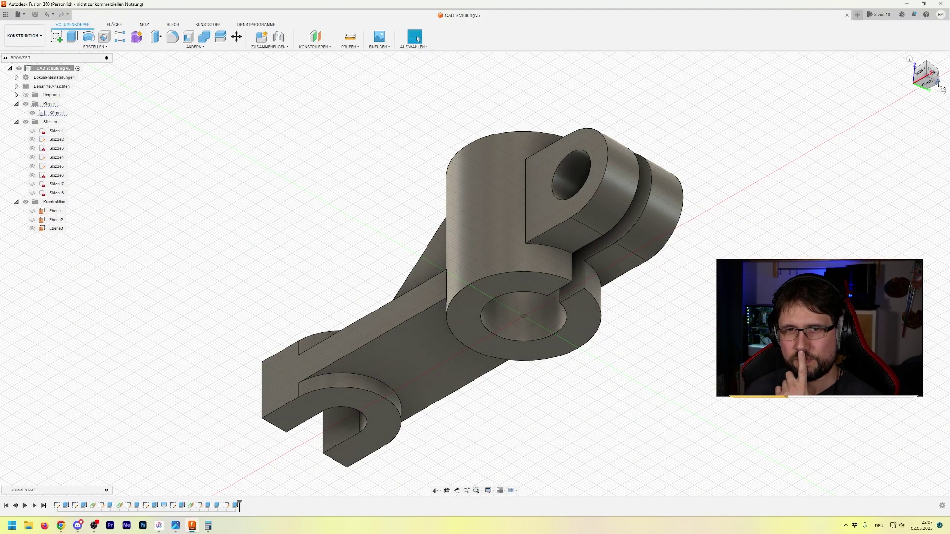
click(940, 86)
click(939, 86)
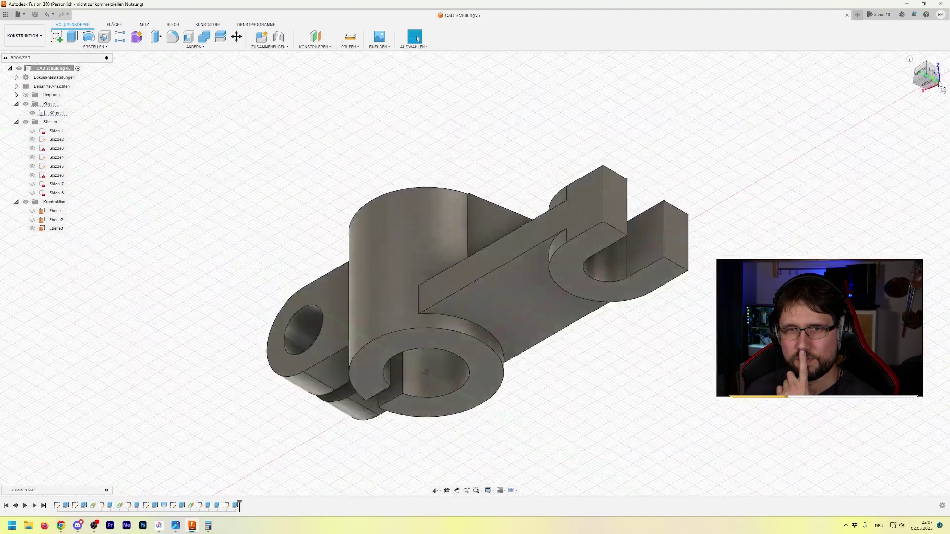
click(939, 86)
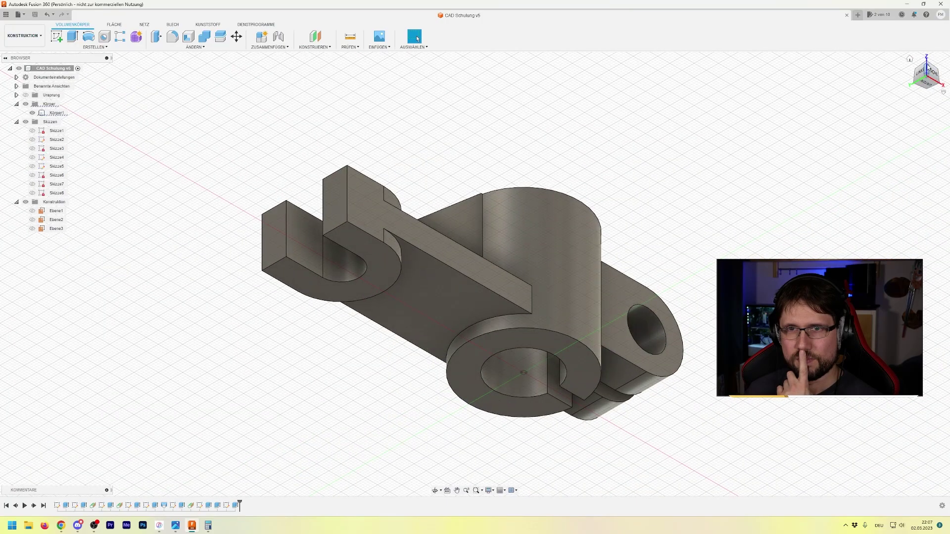
click(928, 66)
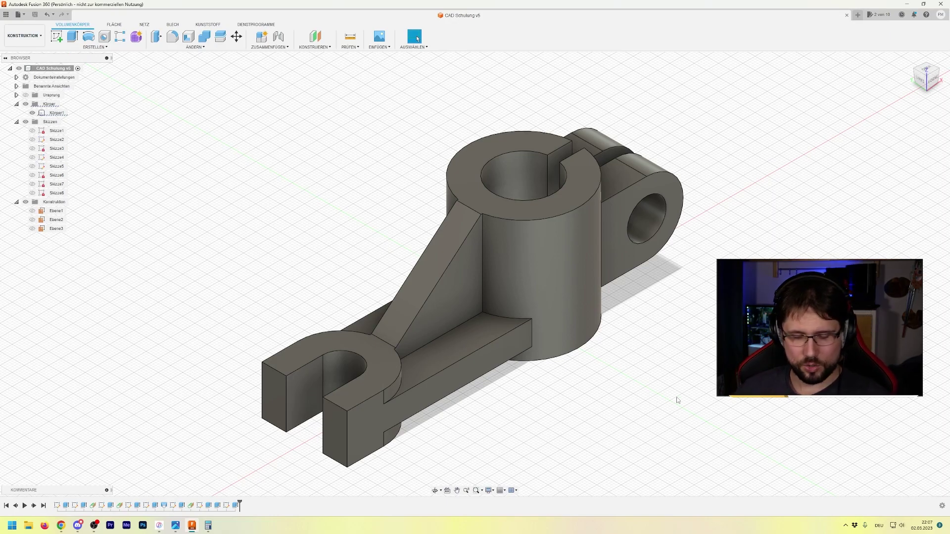
click(57, 113)
click(335, 309)
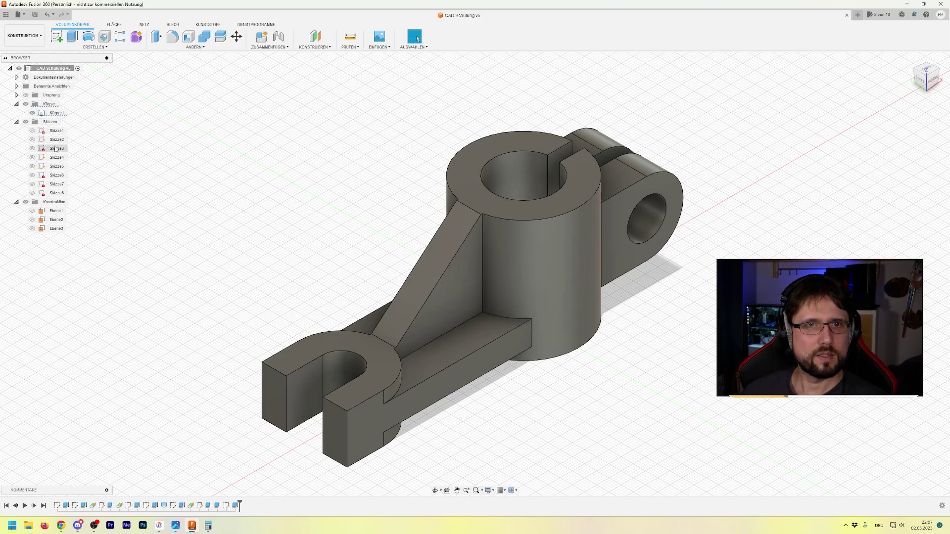
click(53, 131)
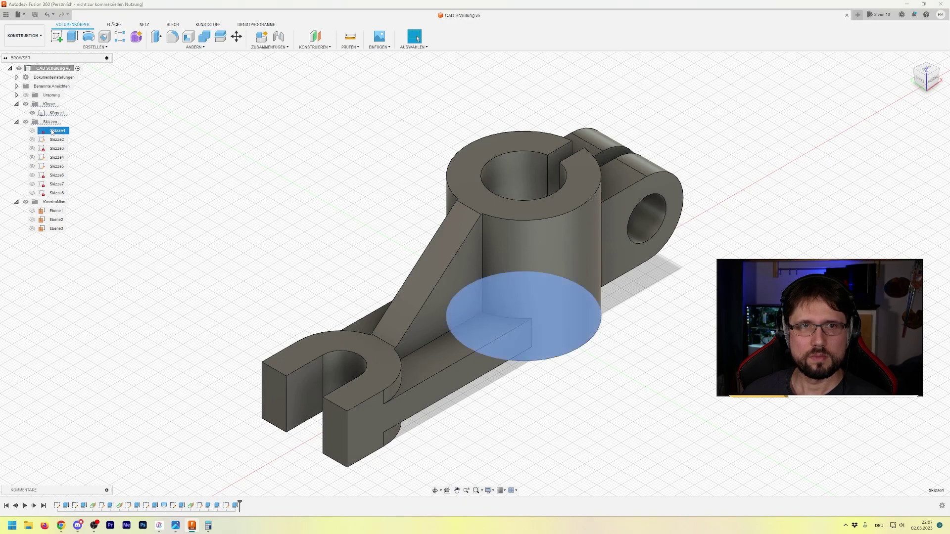
key(Escape)
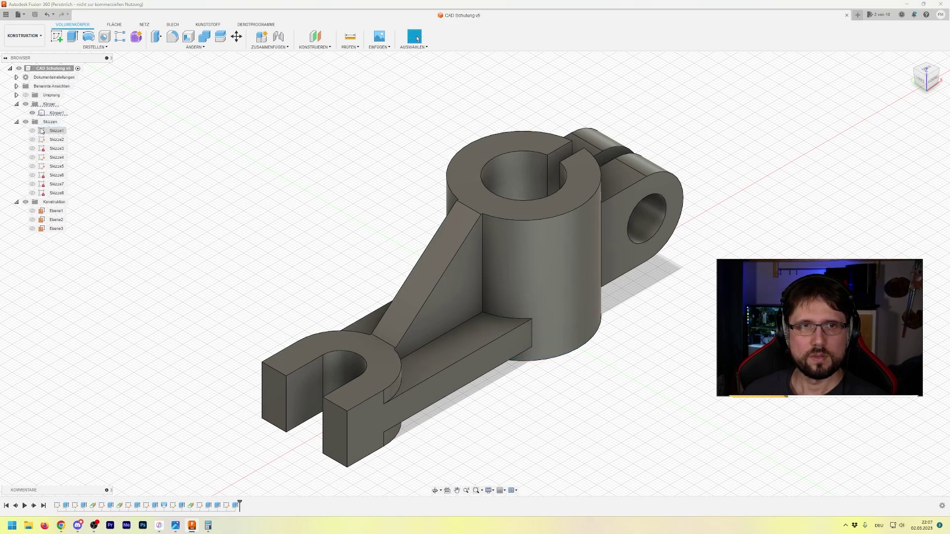
click(57, 37)
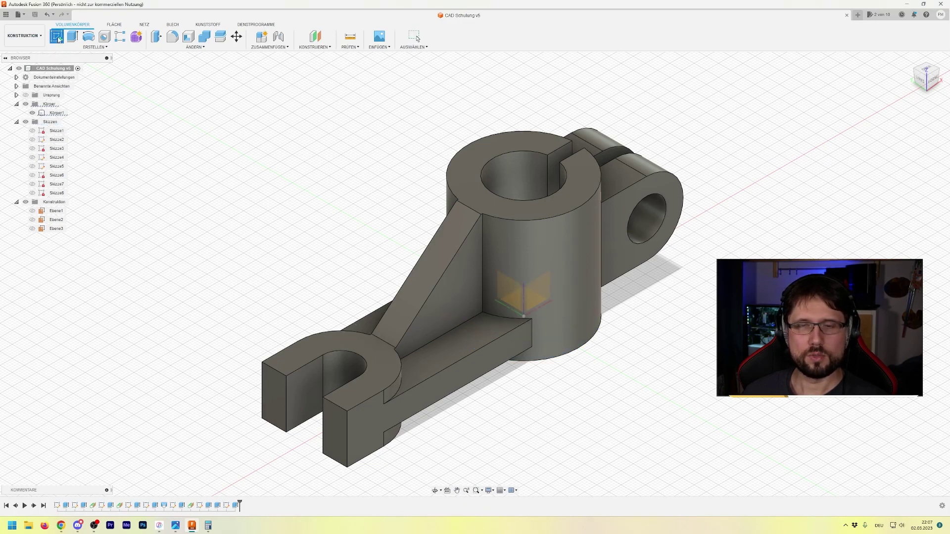
key(Escape)
click(56, 131)
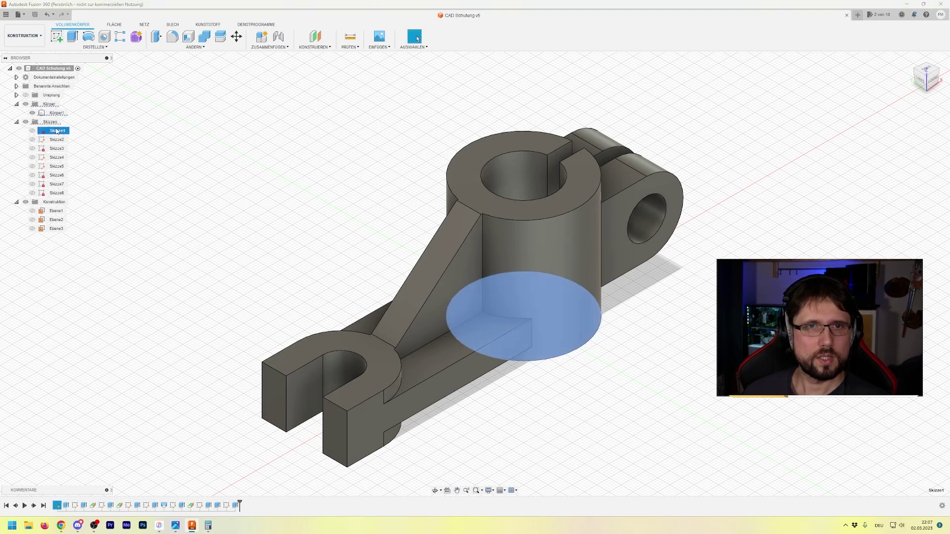
right_click(57, 132)
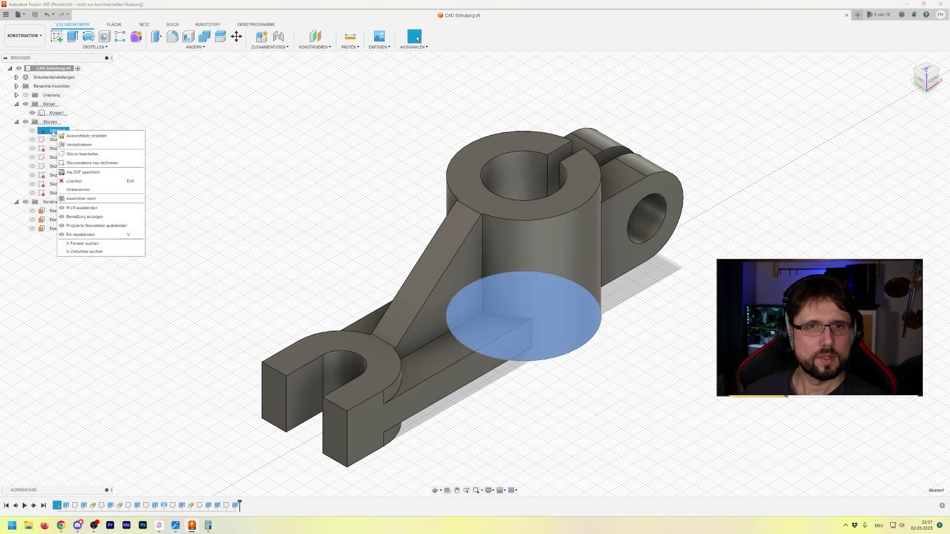
click(77, 189)
key(Return)
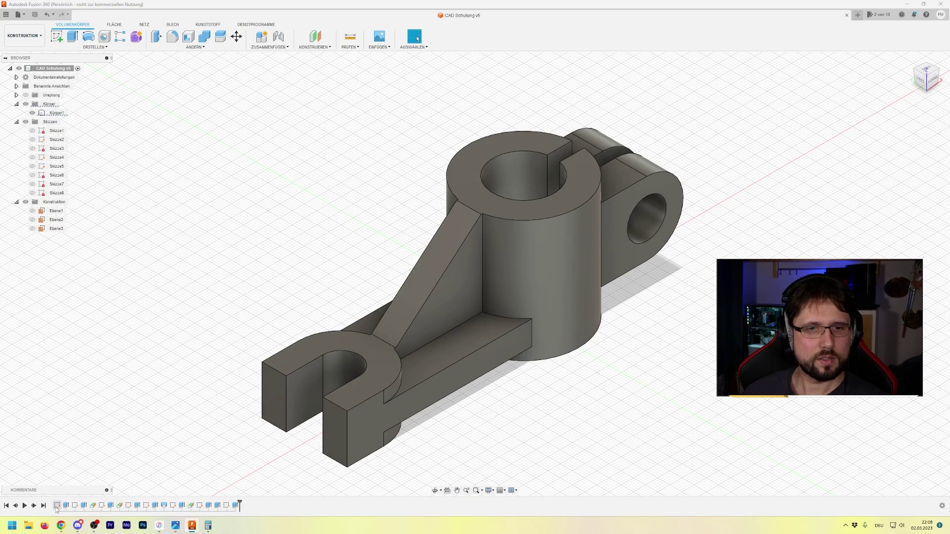
click(57, 505)
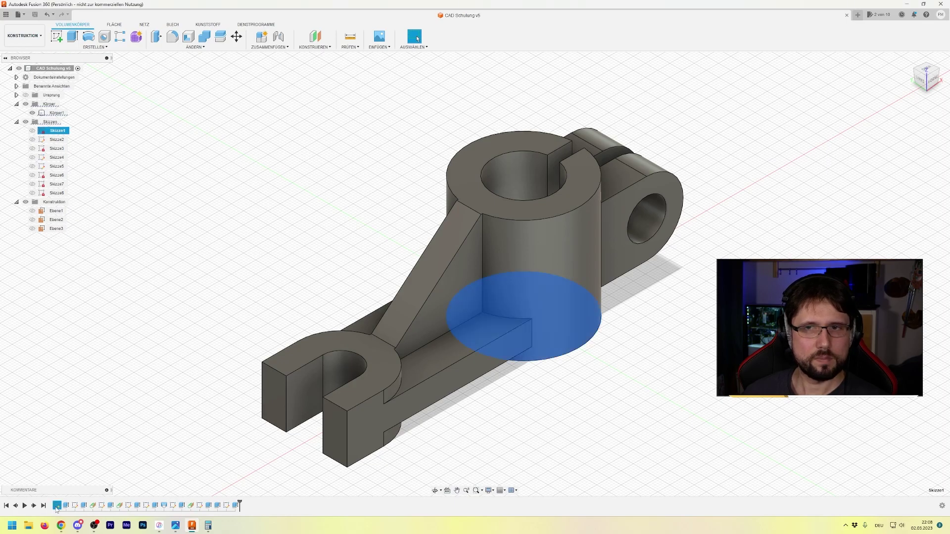
click(201, 508)
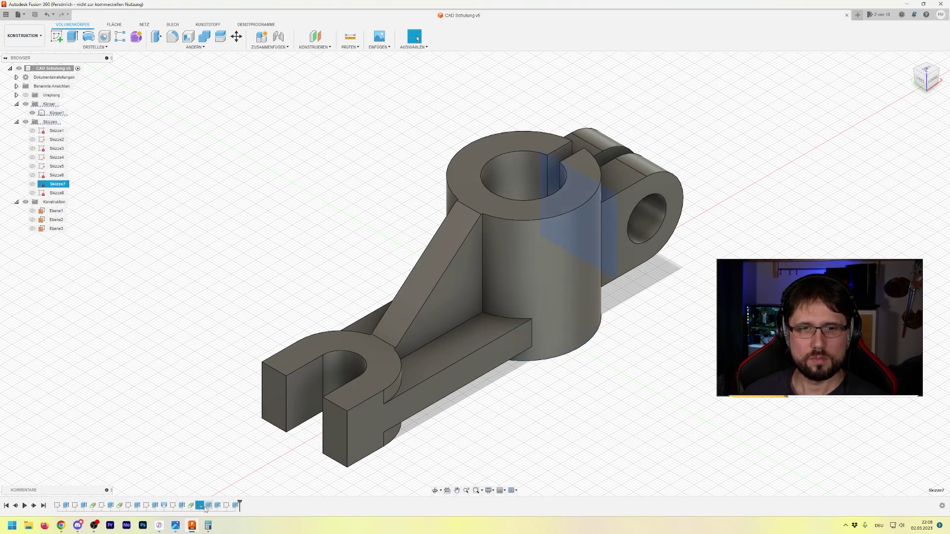
key(Escape)
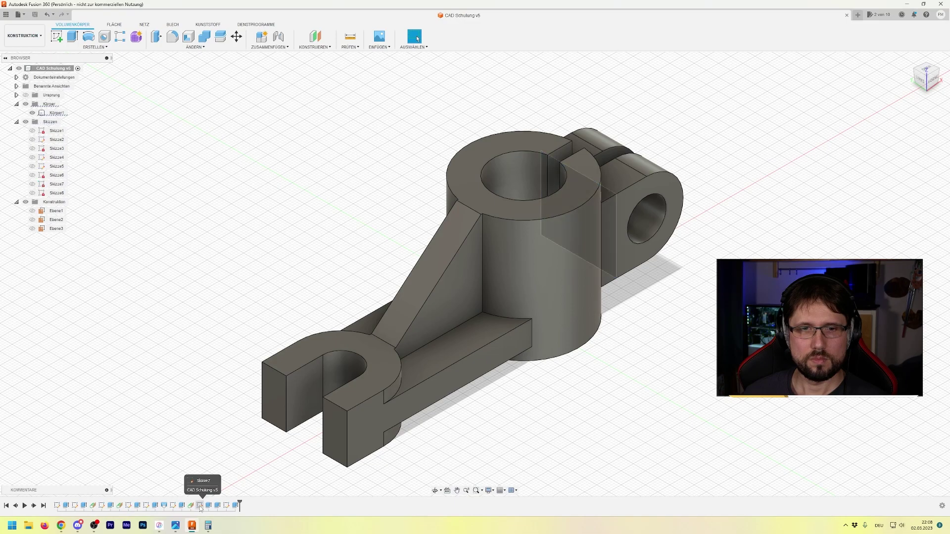
click(200, 508)
right_click(200, 508)
key(Escape)
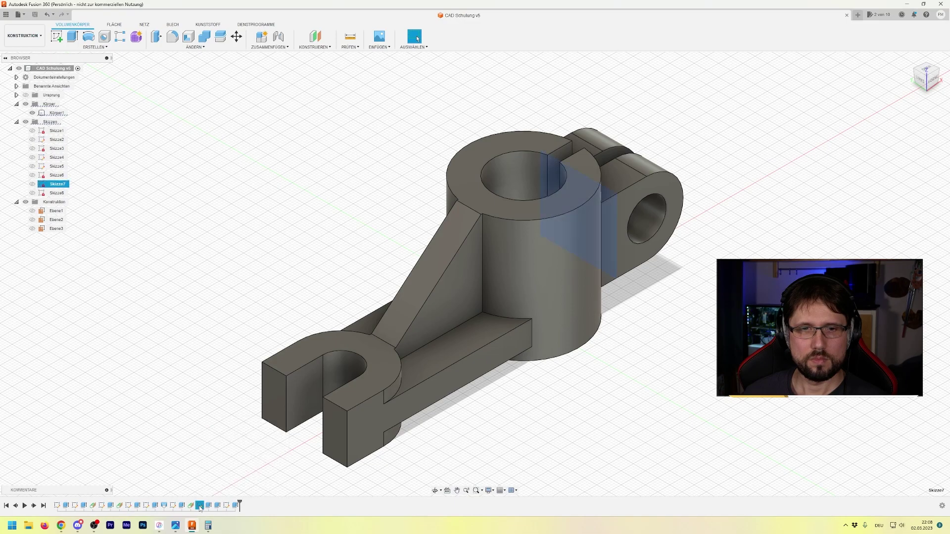
key(Escape)
Open Skizze7 for editing, then finish it and return to the 3D bracket
click(199, 506)
double_click(200, 506)
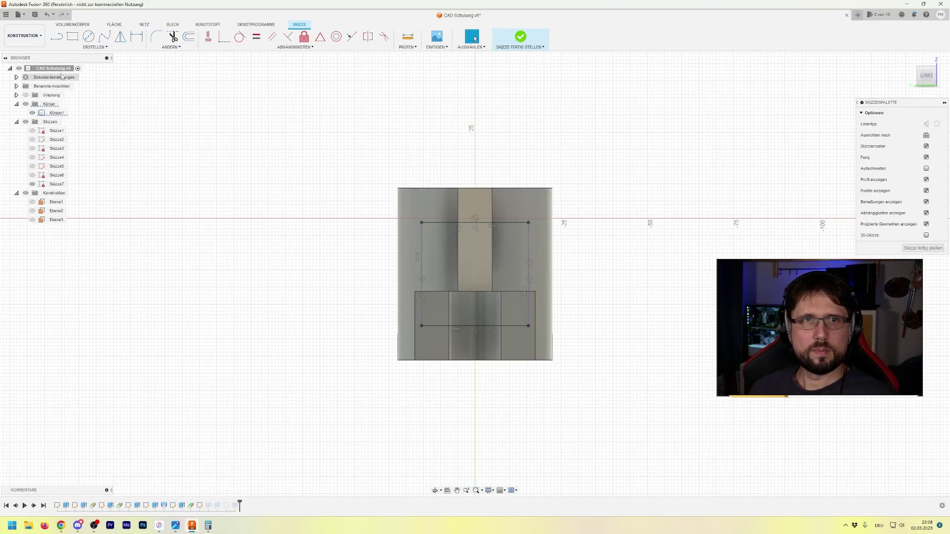
click(520, 37)
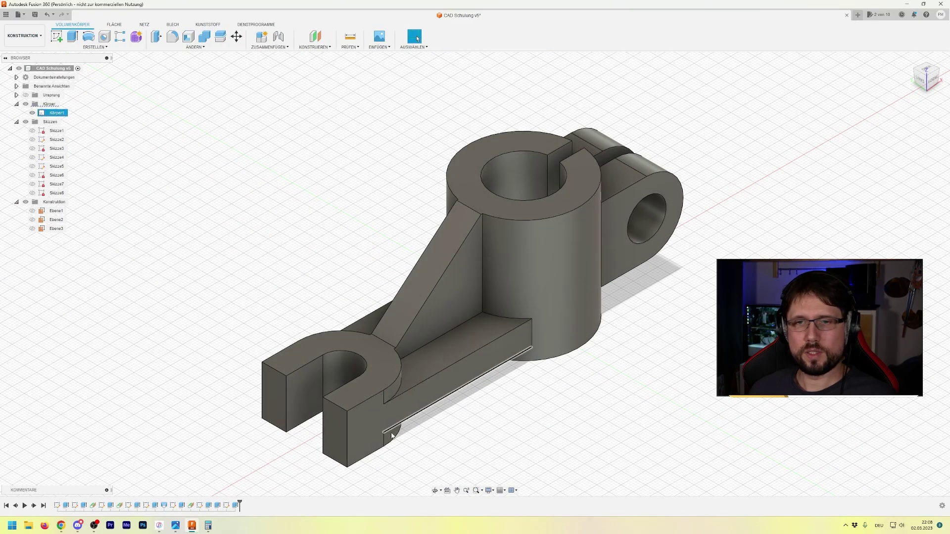
middle_drag(559, 430, 559, 431)
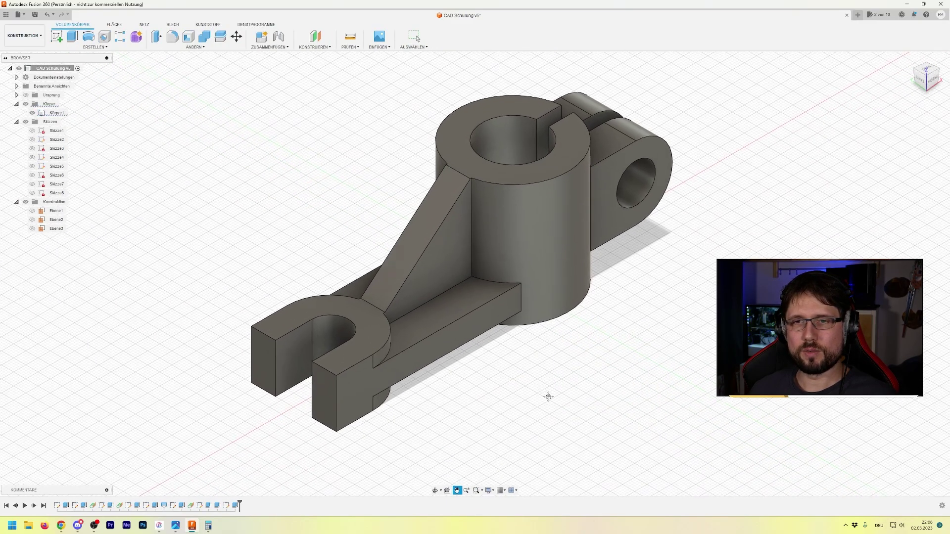
mouse_move(598, 374)
shift+middle_down()
mouse_move(580, 337)
mouse_move(601, 339)
shift+middle_up()
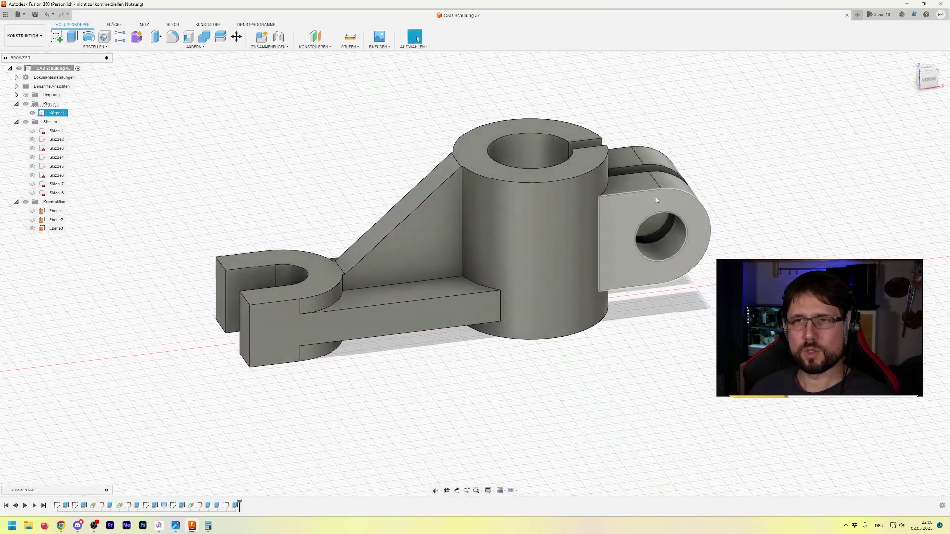
mouse_move(405, 361)
shift+middle_down()
mouse_move(419, 366)
mouse_move(381, 358)
mouse_move(417, 353)
mouse_move(426, 370)
shift+middle_up()
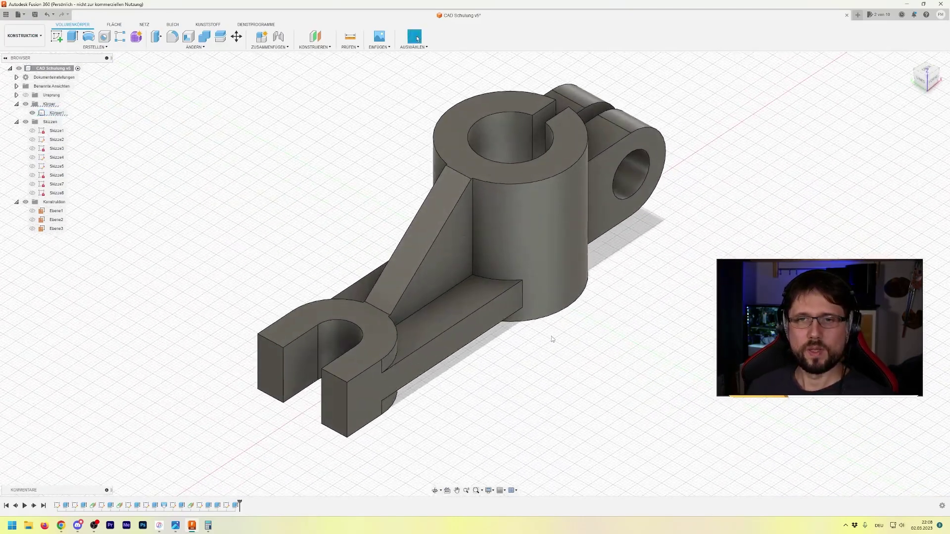
mouse_move(651, 327)
middle_down()
mouse_move(638, 341)
mouse_move(644, 353)
middle_up()
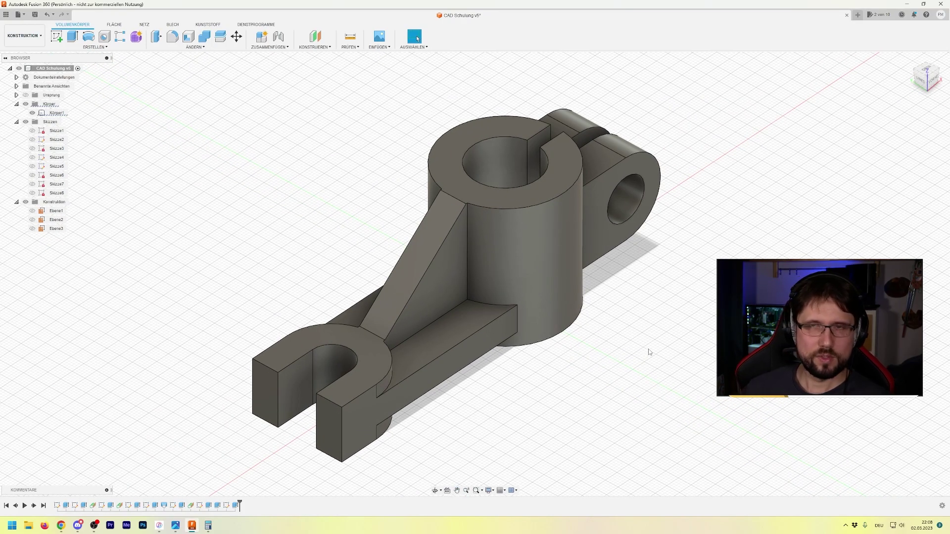
key(ctrl+s)
key(Return)
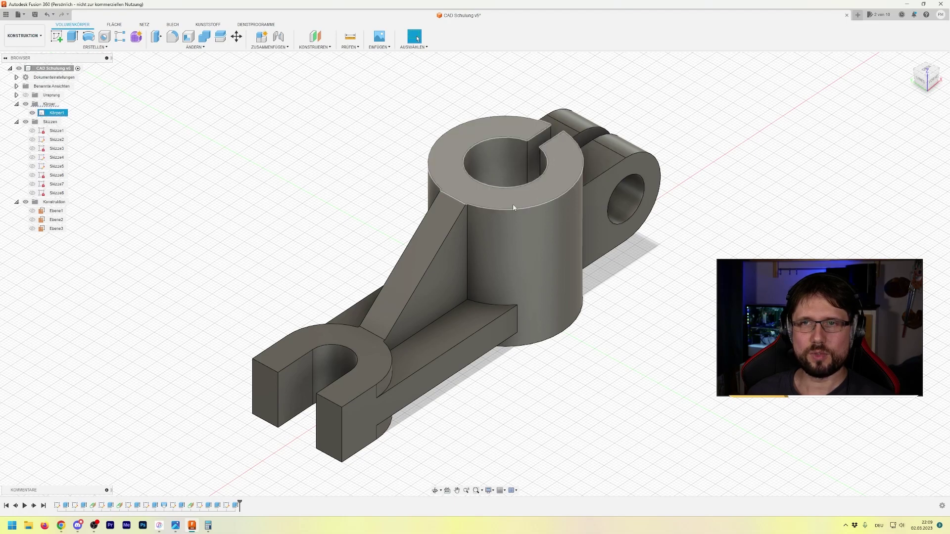
middle_drag(622, 335, 640, 332)
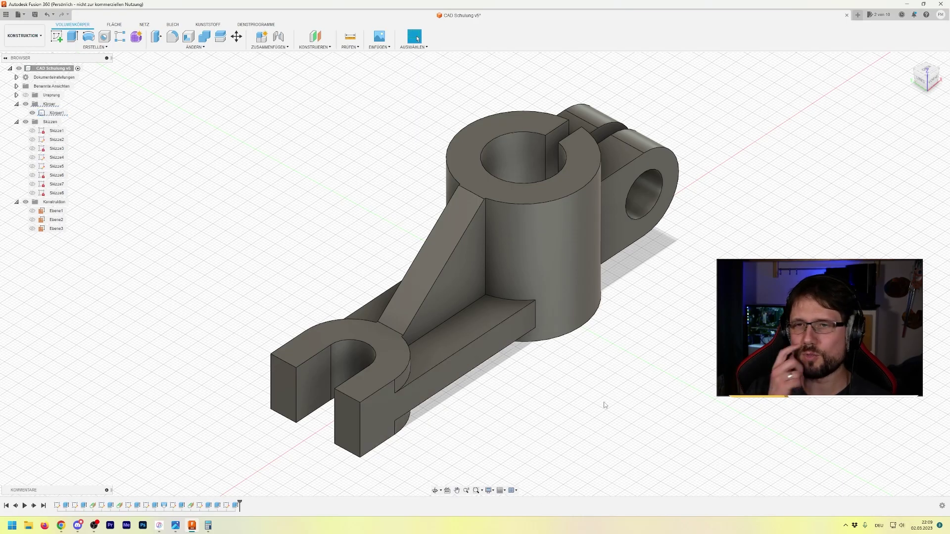
mouse_move(592, 401)
shift+middle_down()
mouse_move(638, 407)
mouse_move(604, 359)
mouse_move(701, 420)
shift+middle_up()
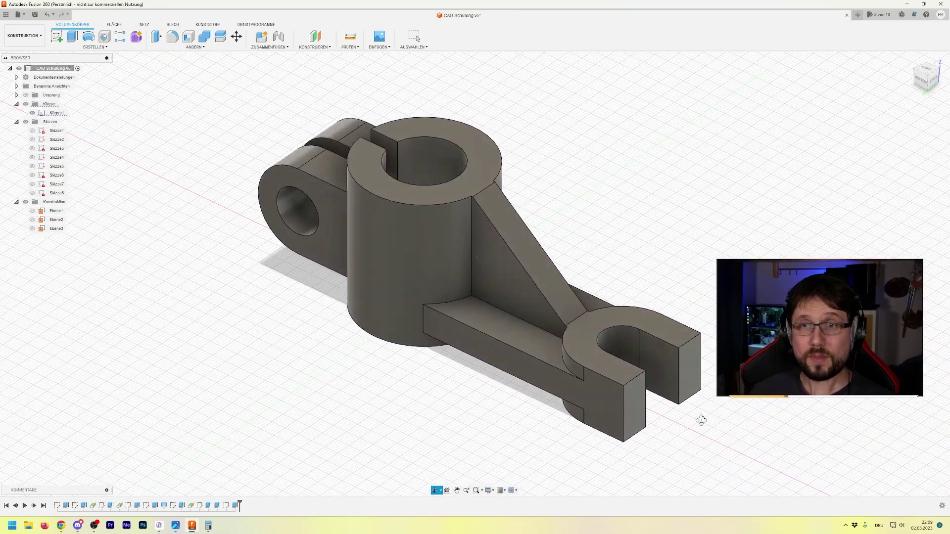
click(925, 74)
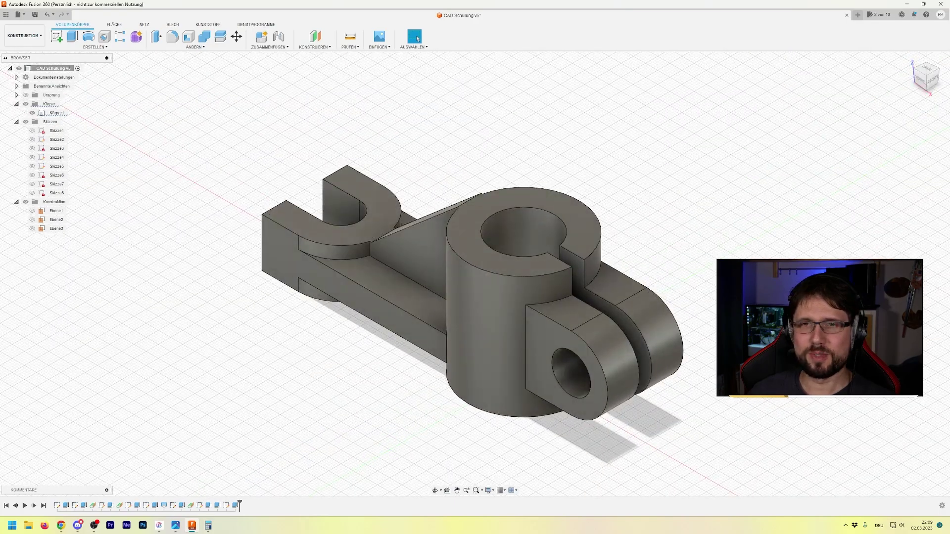
mouse_move(712, 242)
shift+middle_down()
mouse_move(744, 255)
mouse_move(851, 119)
mouse_move(857, 161)
mouse_move(812, 222)
shift+middle_up()
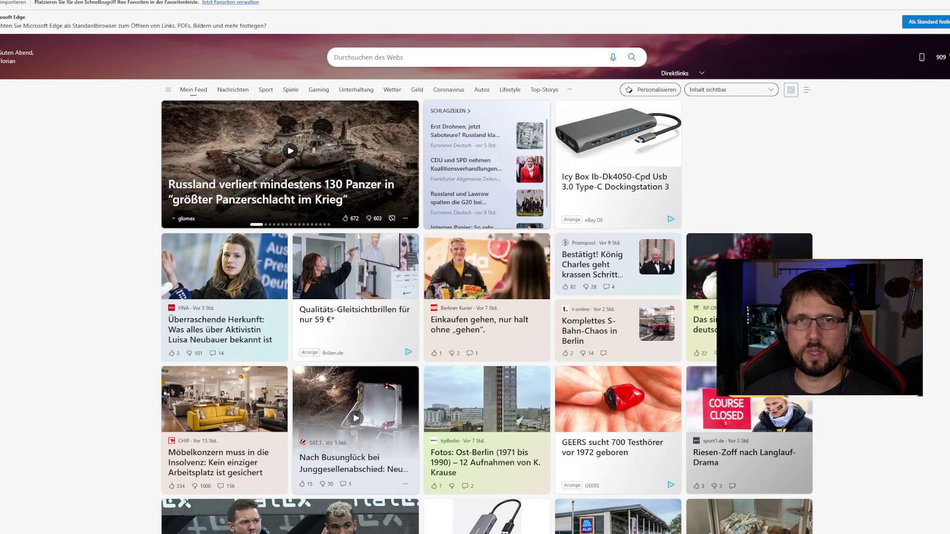
Enter a gameboy controller cartridge search (typed 'gamebyoy contrerare') in Edge's address bar
key(ctrl+l)
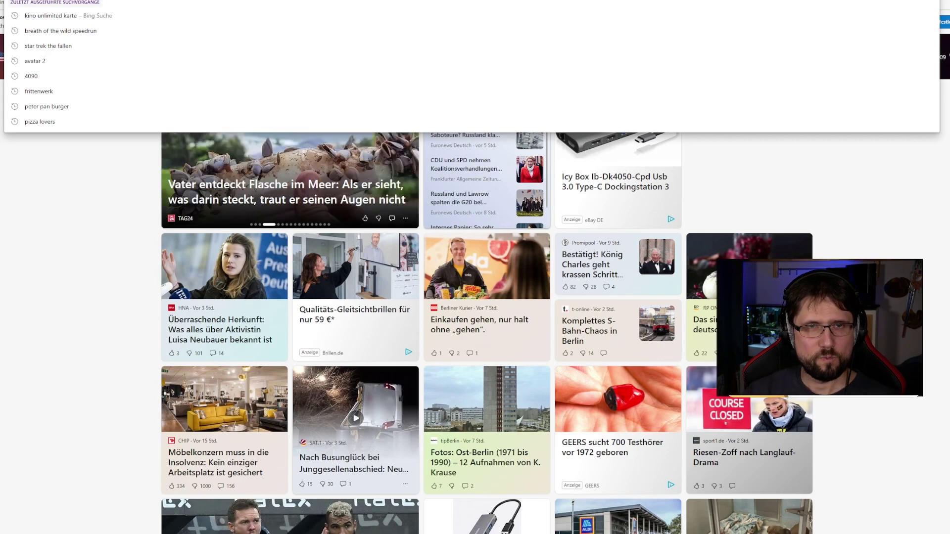
text(gameby)
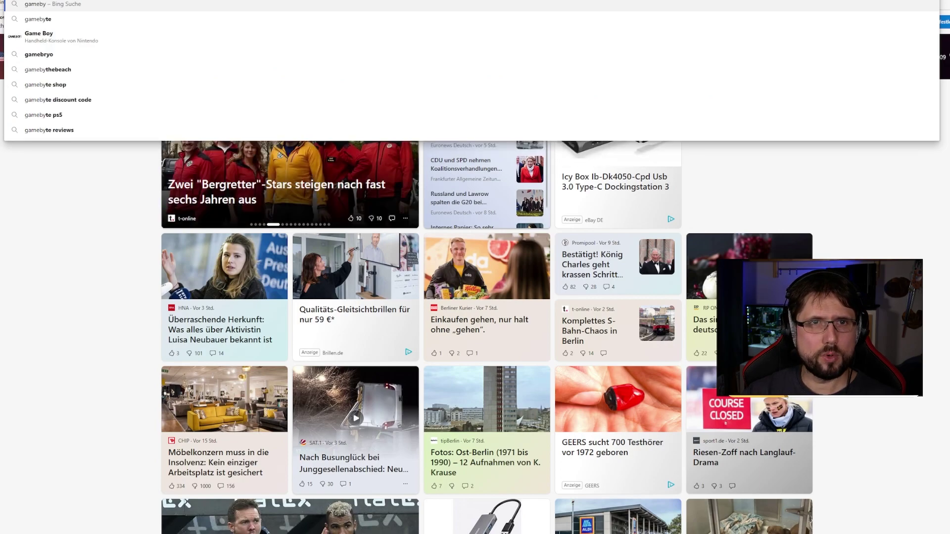
text(oy)
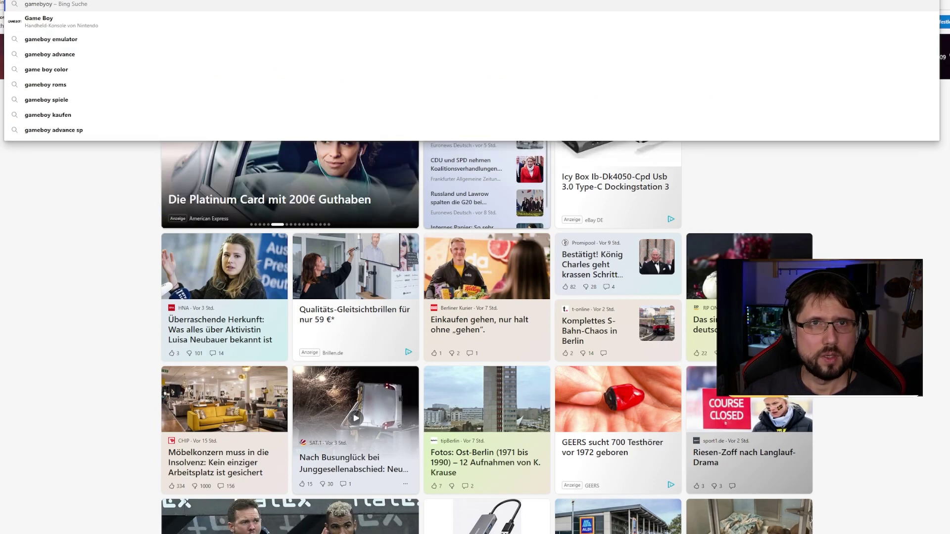
text( c)
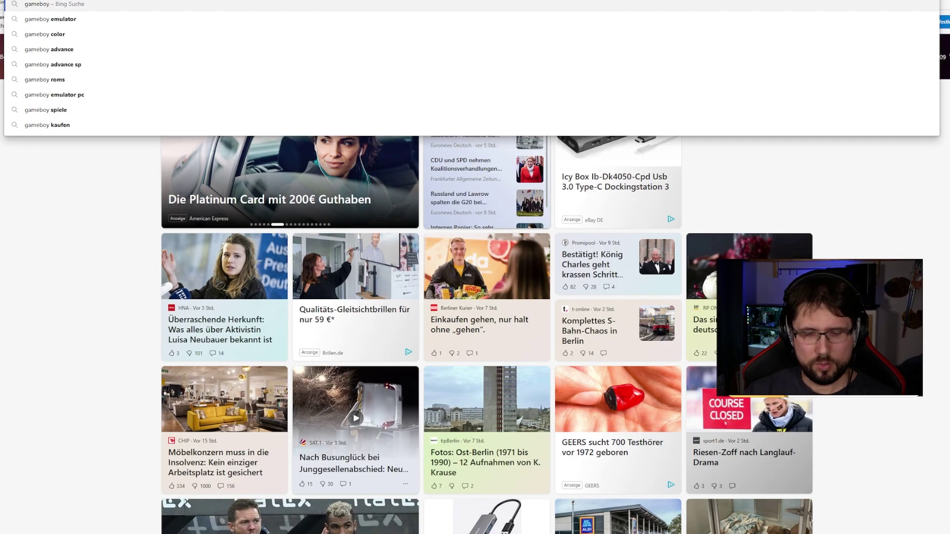
text(ontroll)
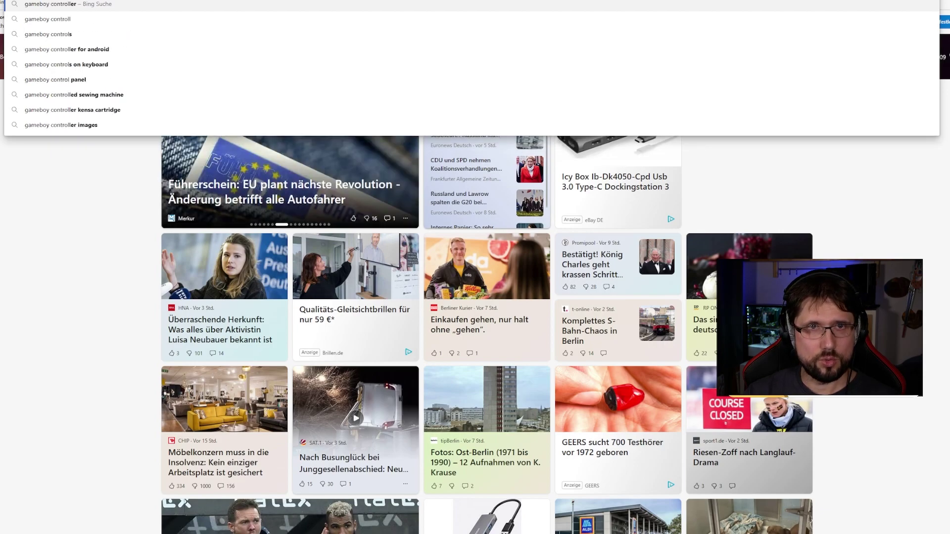
text(er car)
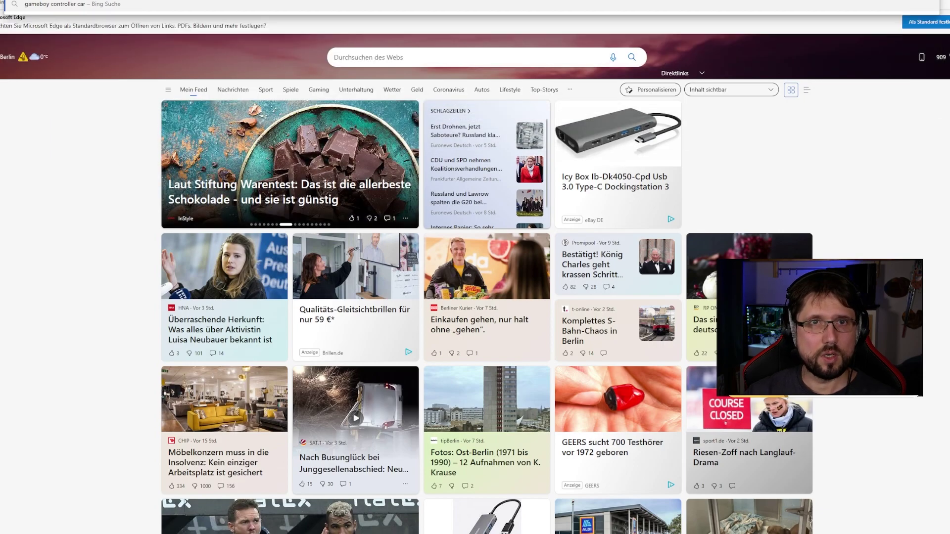
text(trige)
Submit the gameboy controller cartrige search on Bing and skim the results
key(Return)
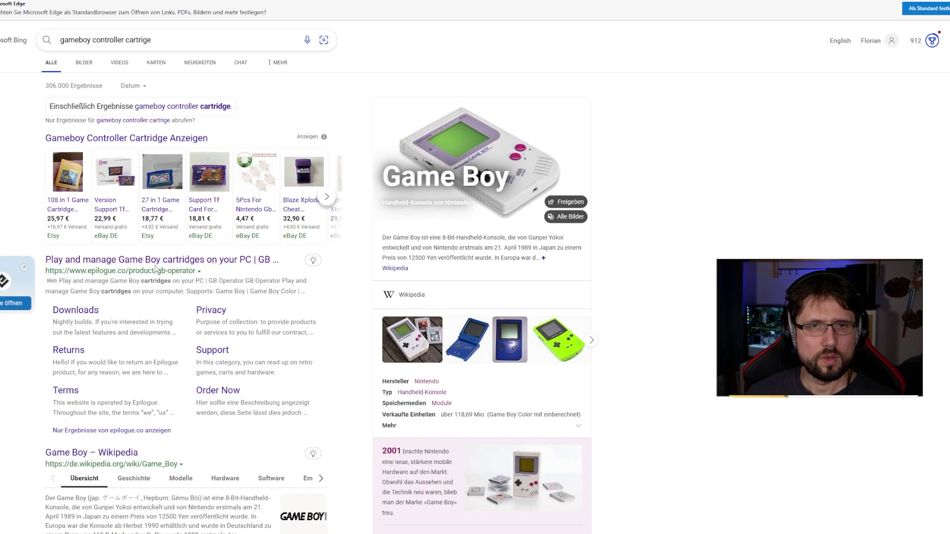
scroll(156, 269, down, 3)
scroll(156, 269, up, 3)
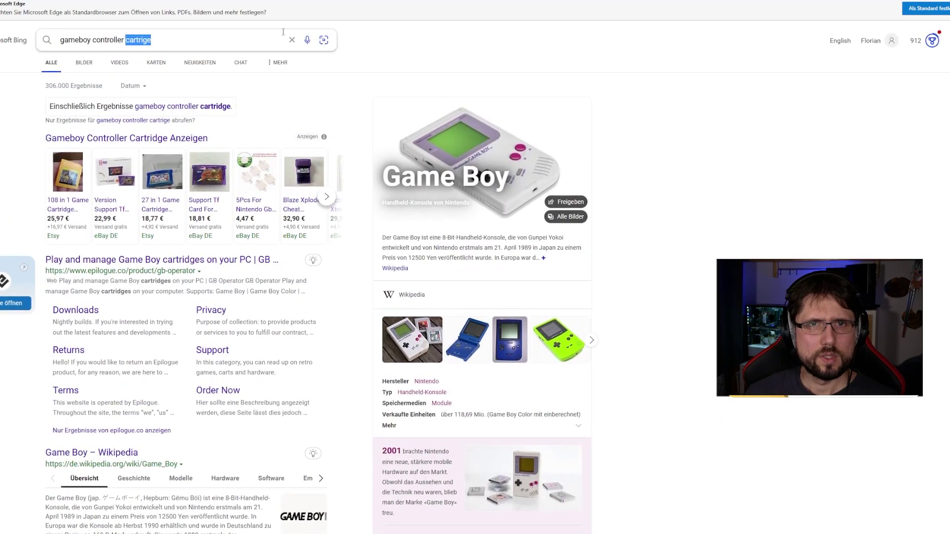
Narrow the query to just 'gameboy controller' and scroll through the results
key(BackSpace)
key(Return)
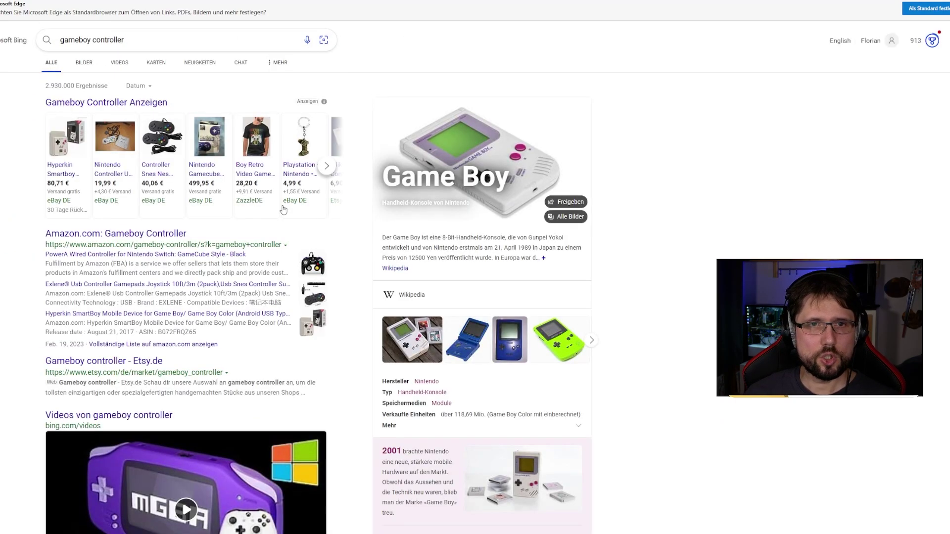
scroll(283, 209, down, 3)
scroll(302, 248, down, 5)
scroll(322, 287, down, 4)
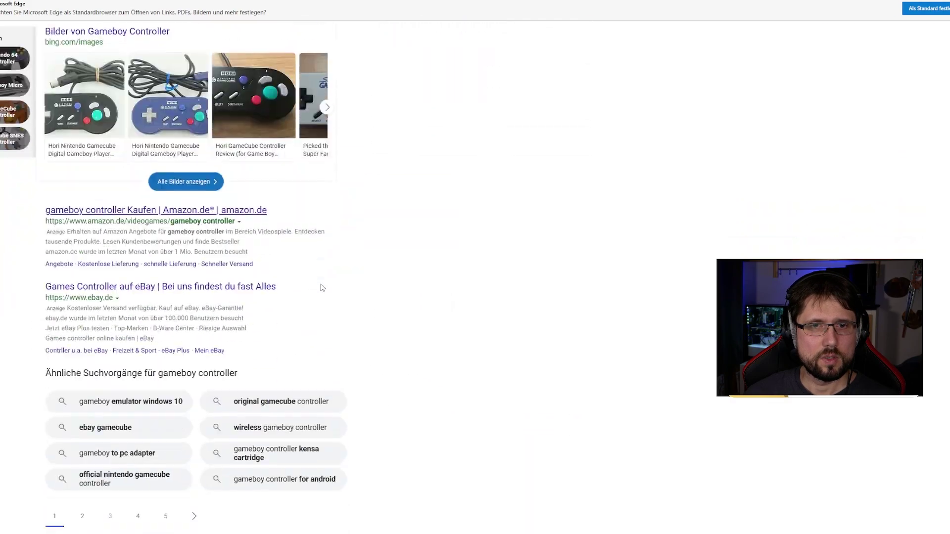
scroll(314, 263, up, 10)
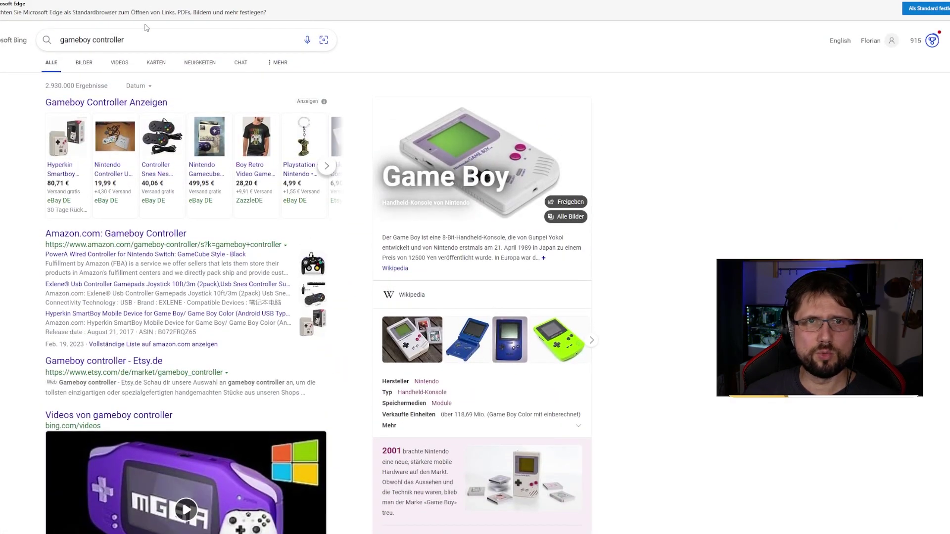
In a new tab, search Google for 'gameboy controller'
key(ctrl+t)
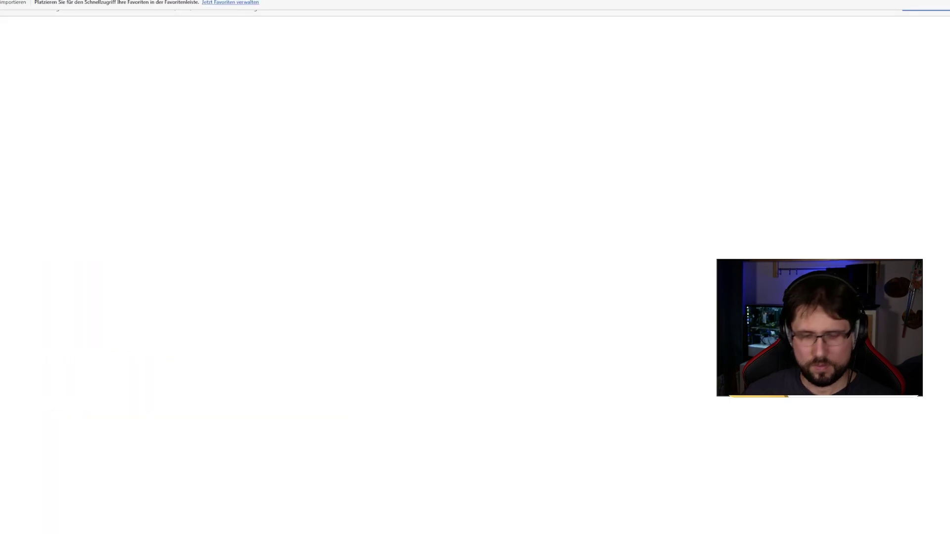
text(google)
key(Return)
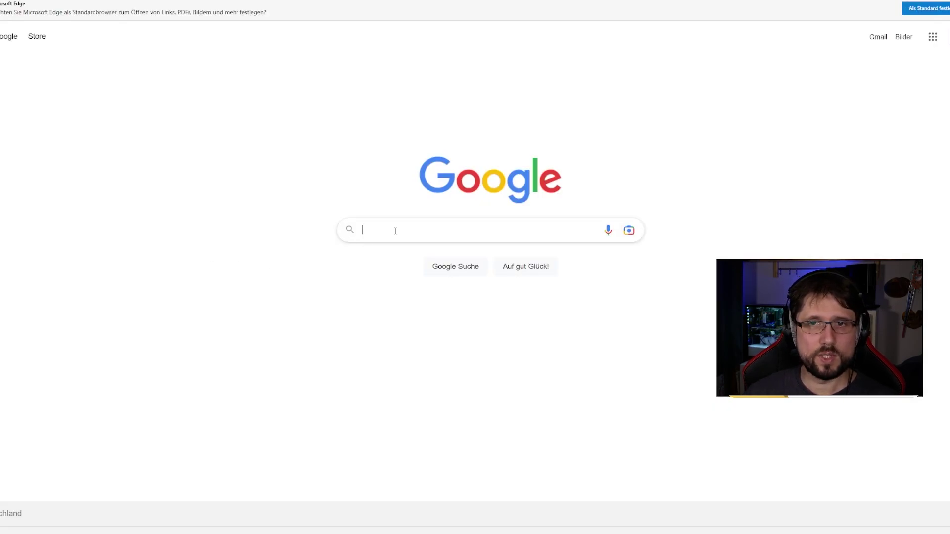
text(gameboy controller)
key(Return)
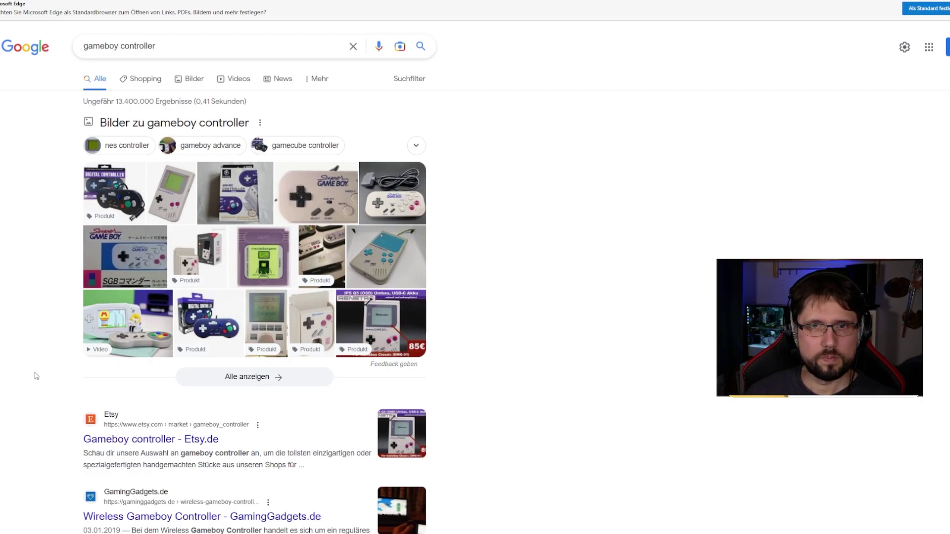
Find and open the GamingGadgets 'Wireless Gameboy Controller' article in the results
scroll(37, 375, down, 1)
scroll(37, 374, down, 2)
scroll(37, 374, down, 4)
scroll(38, 374, down, 5)
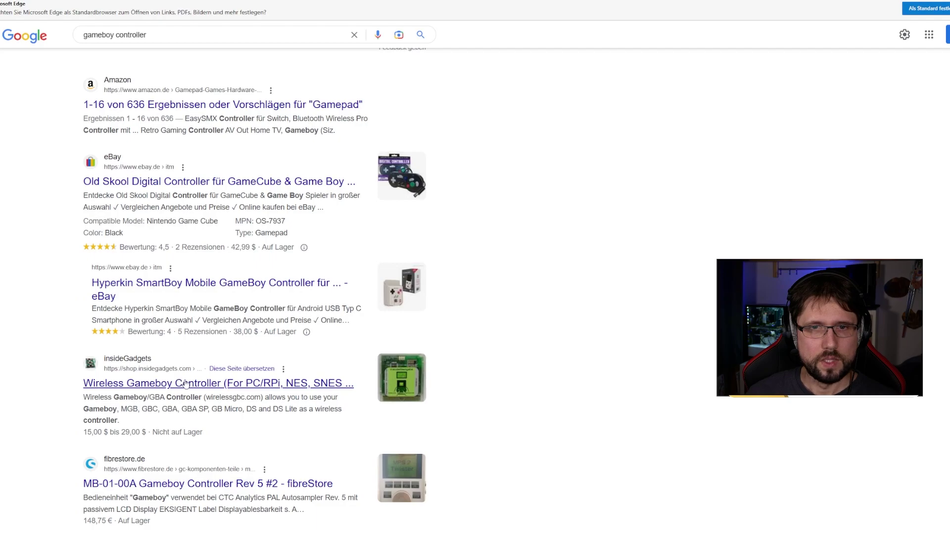
scroll(198, 379, up, 8)
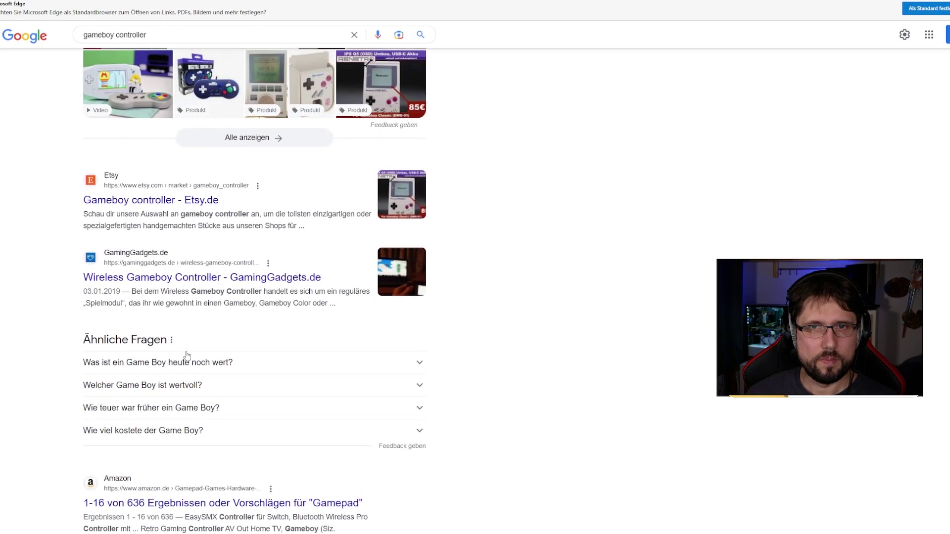
click(201, 282)
Scroll to the 'Das bietet der Wireless Gameboy Controller' section with the cartridge photo
scroll(208, 336, down, 8)
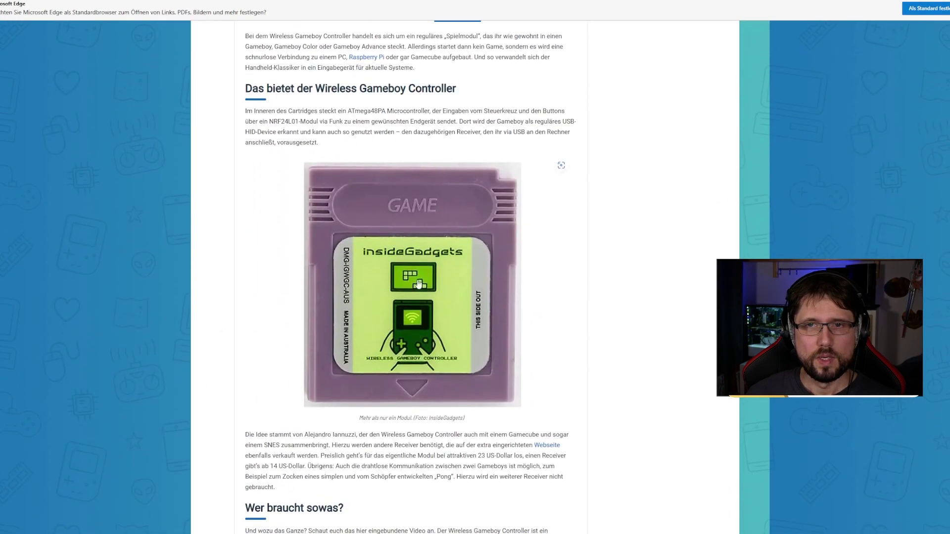